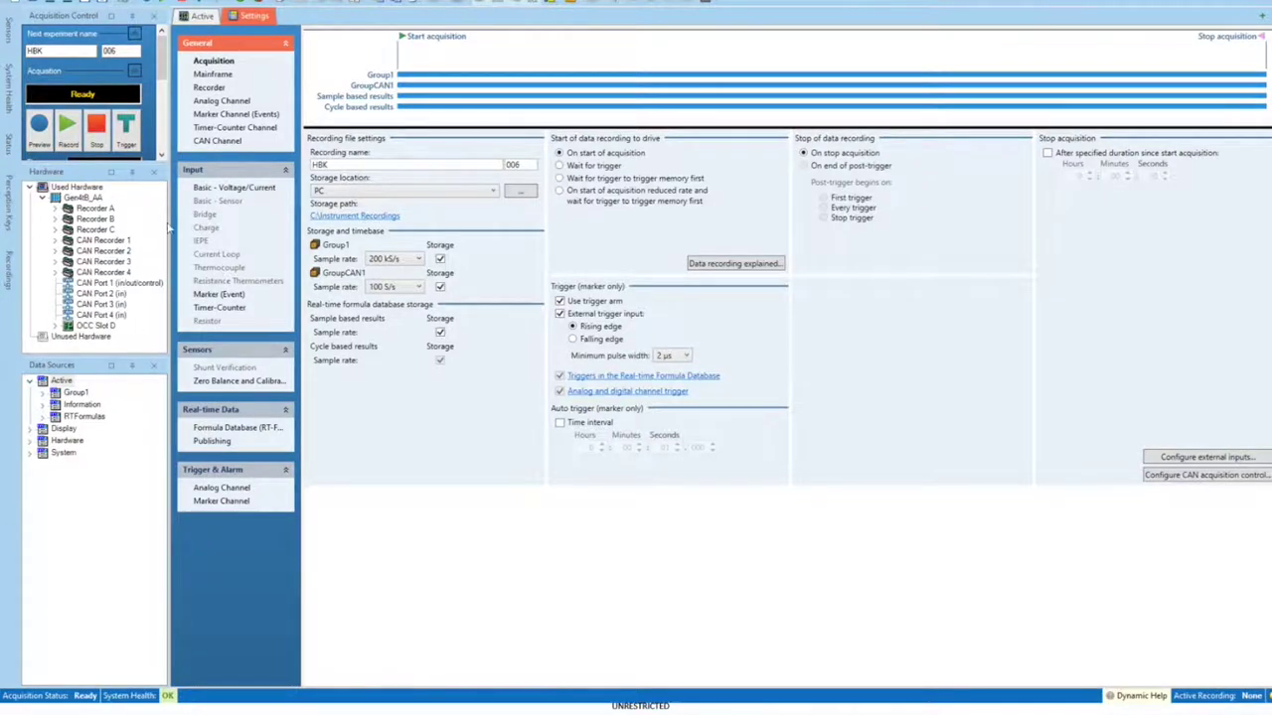
Step: Review the Gen4tB_AA hardware item details, then bring up the list of available sheets
{"action": "mouse_move", "coordinate": [76, 204]}
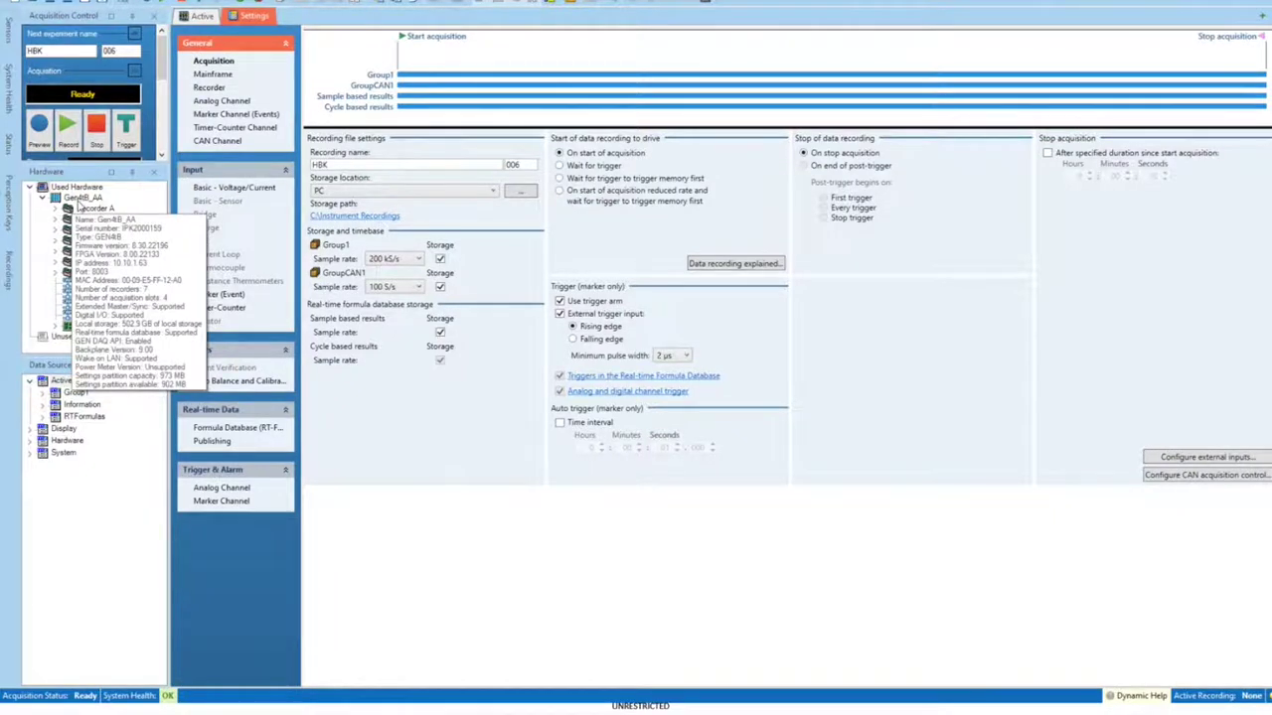
{"action": "mouse_move", "coordinate": [101, 234]}
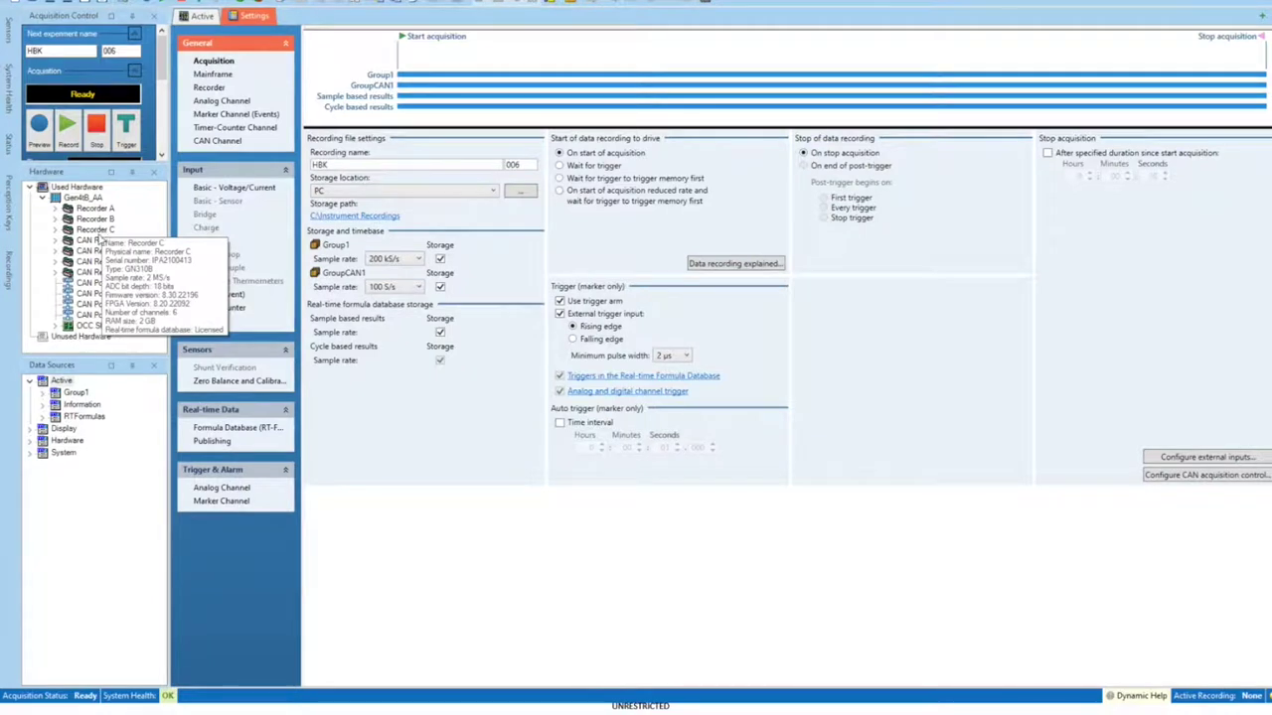
{"action": "mouse_move", "coordinate": [95, 279]}
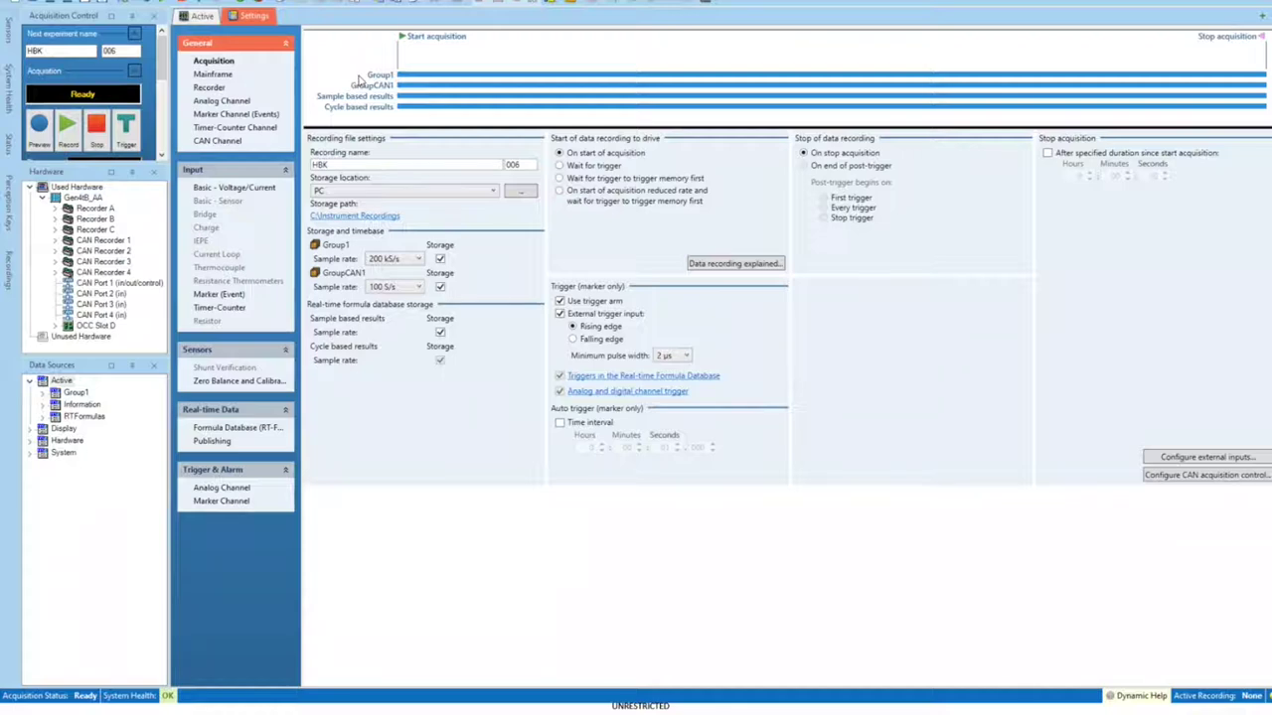
{"action": "left_click", "coordinate": [209, 3]}
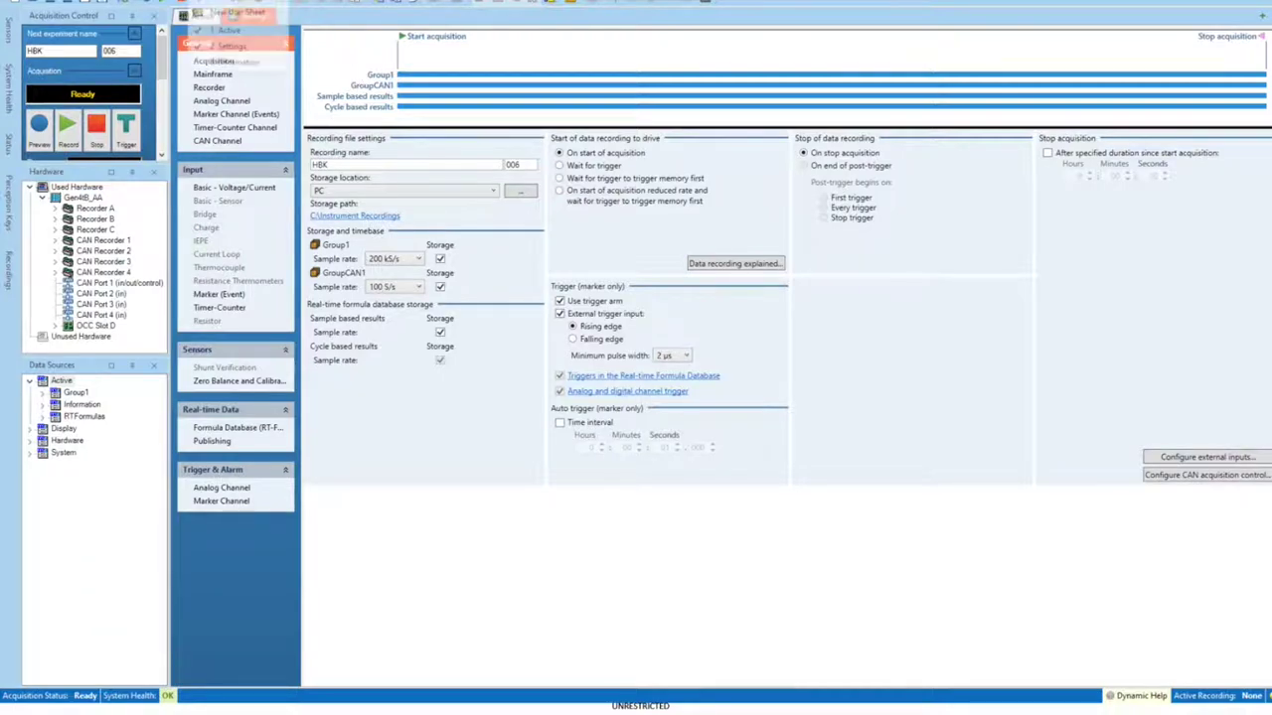
Step: Load the Sensor Database sheet through Manage Sheets
{"action": "left_click", "coordinate": [208, 3]}
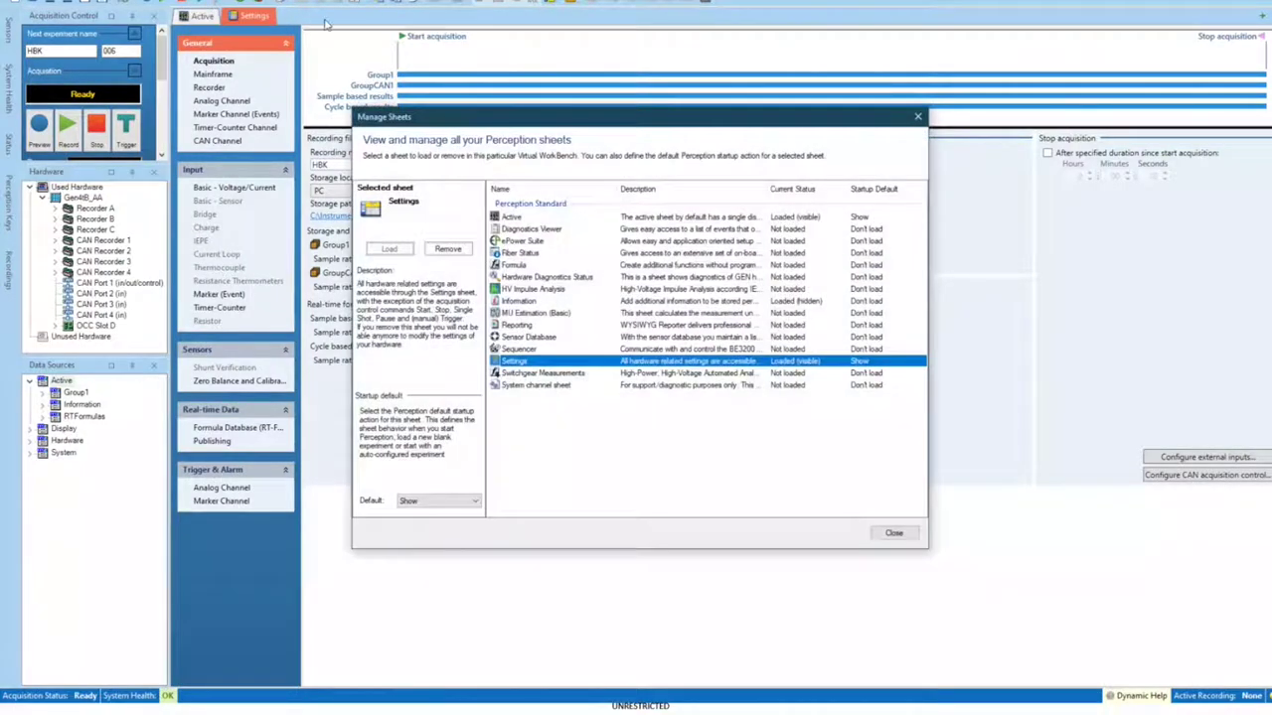
{"action": "left_click", "coordinate": [543, 338]}
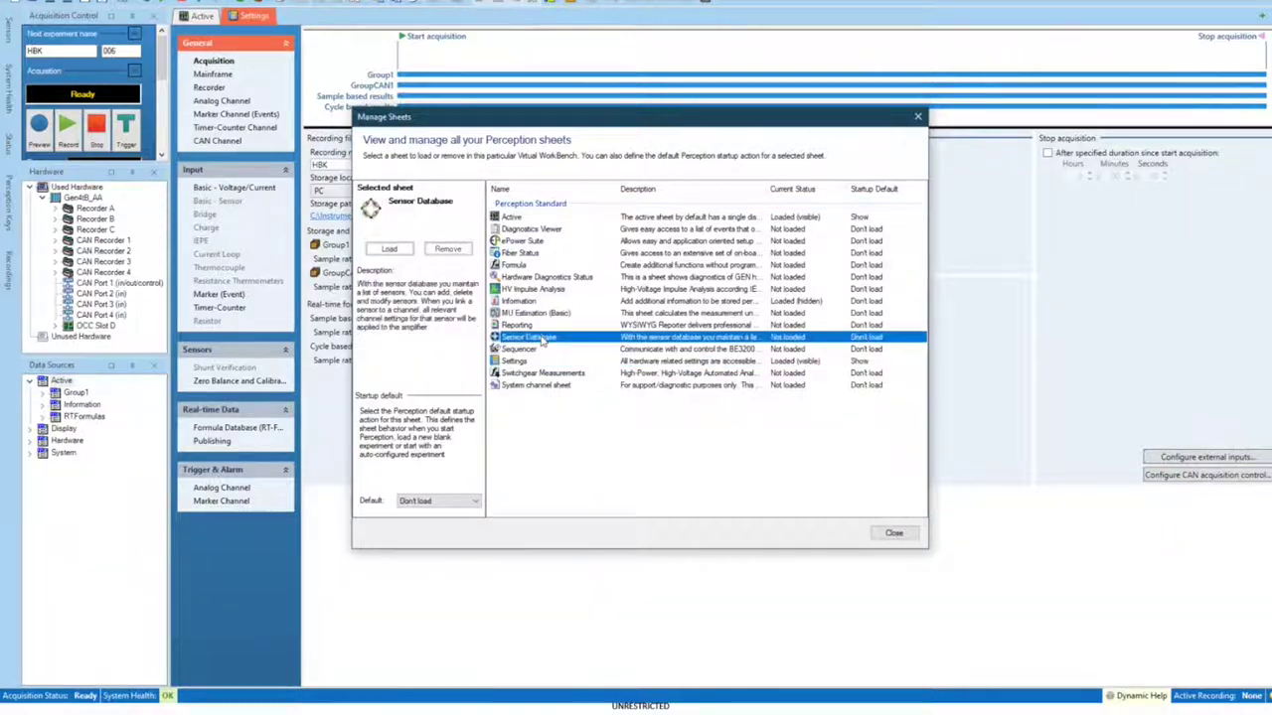
{"action": "left_click", "coordinate": [390, 249]}
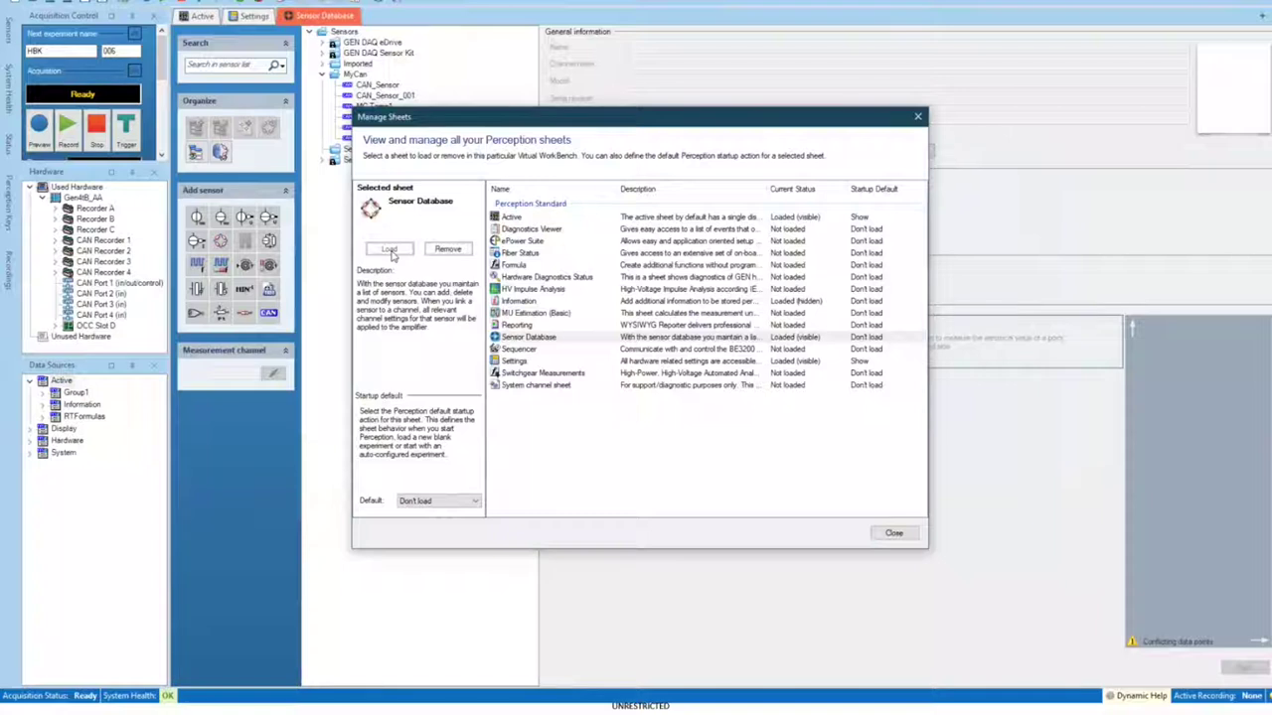
{"action": "left_click", "coordinate": [894, 534]}
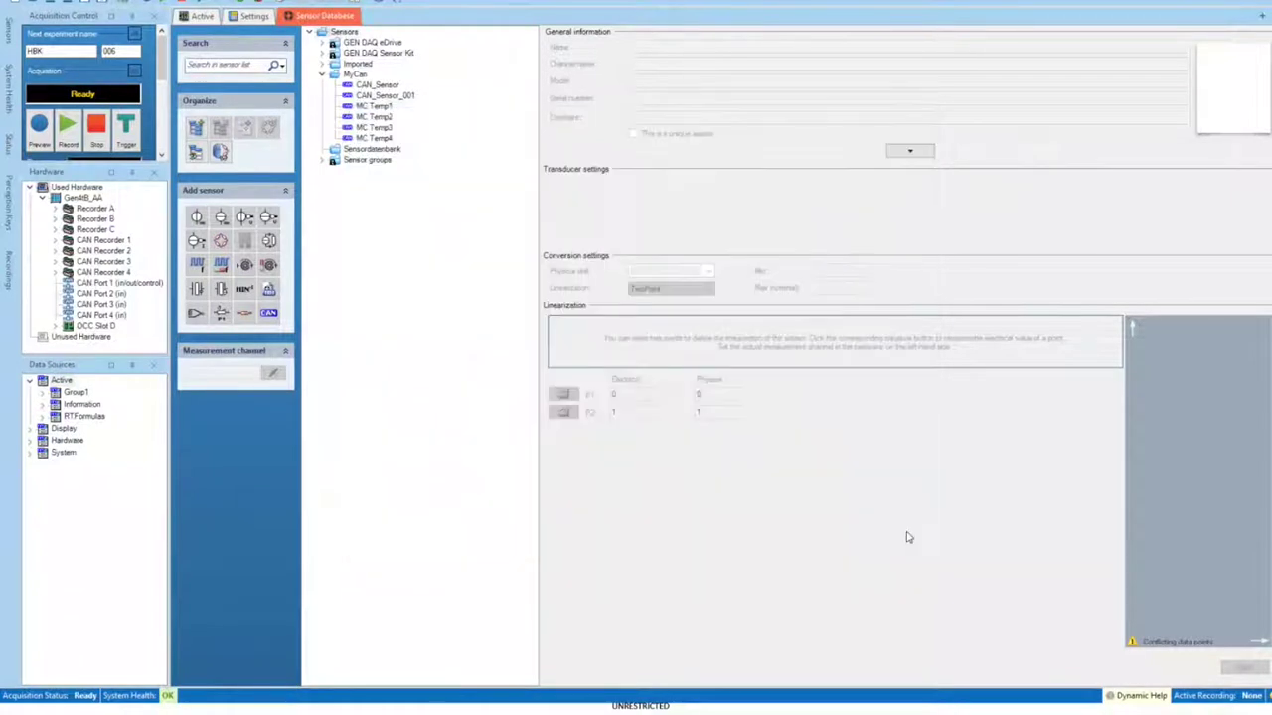
Step: Create CAN_Sensor_002 in the MyCan folder of the Sensor Database, then return to the Settings sheet
{"action": "right_click", "coordinate": [339, 36]}
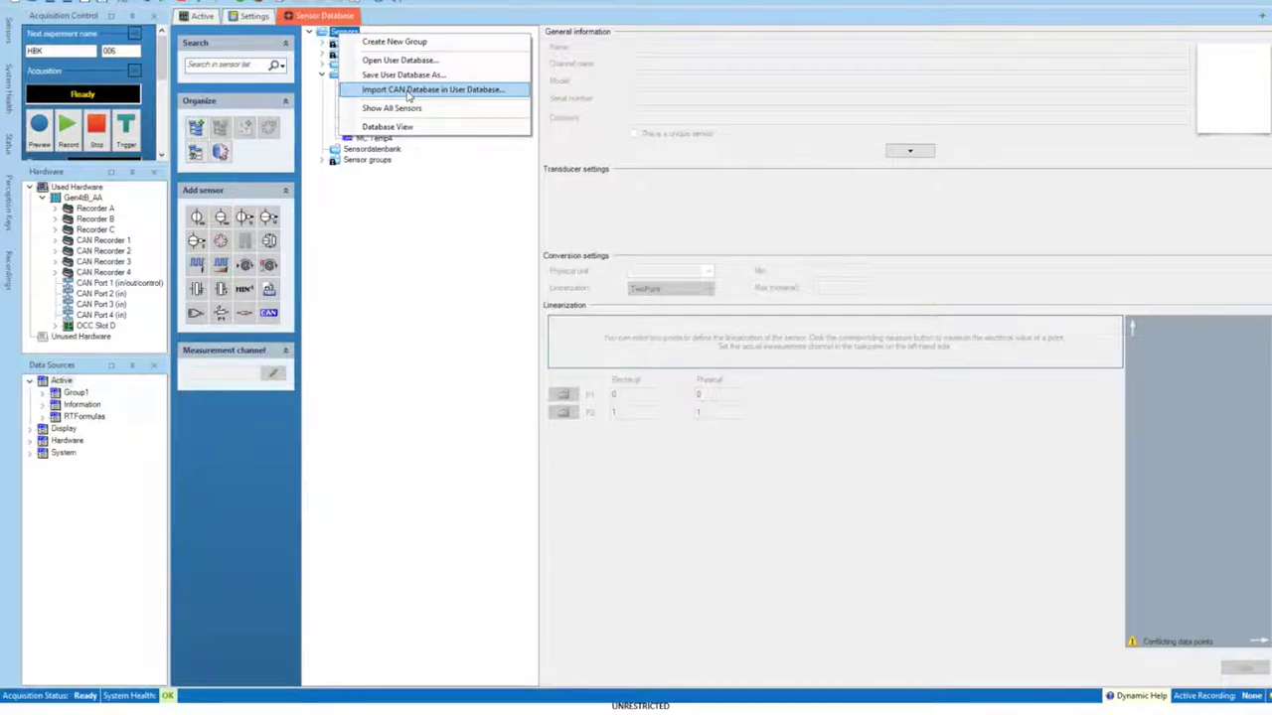
{"action": "left_click", "coordinate": [437, 244]}
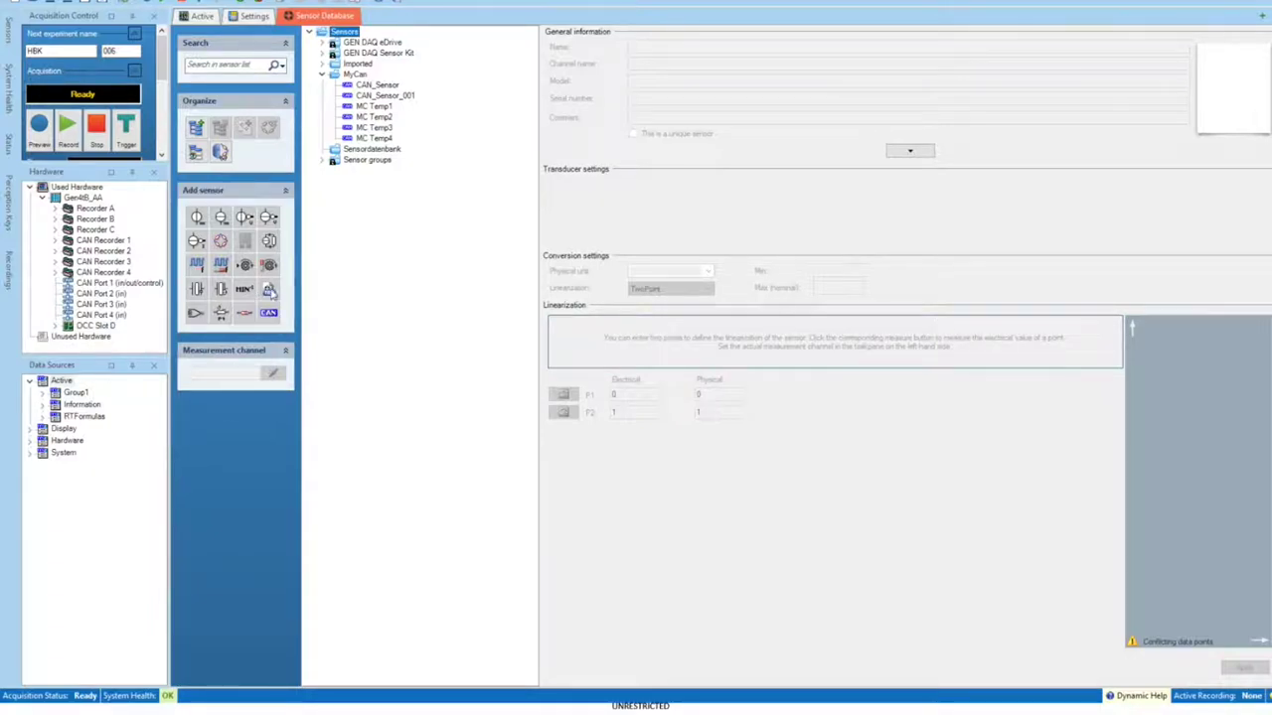
{"action": "left_click", "coordinate": [268, 320]}
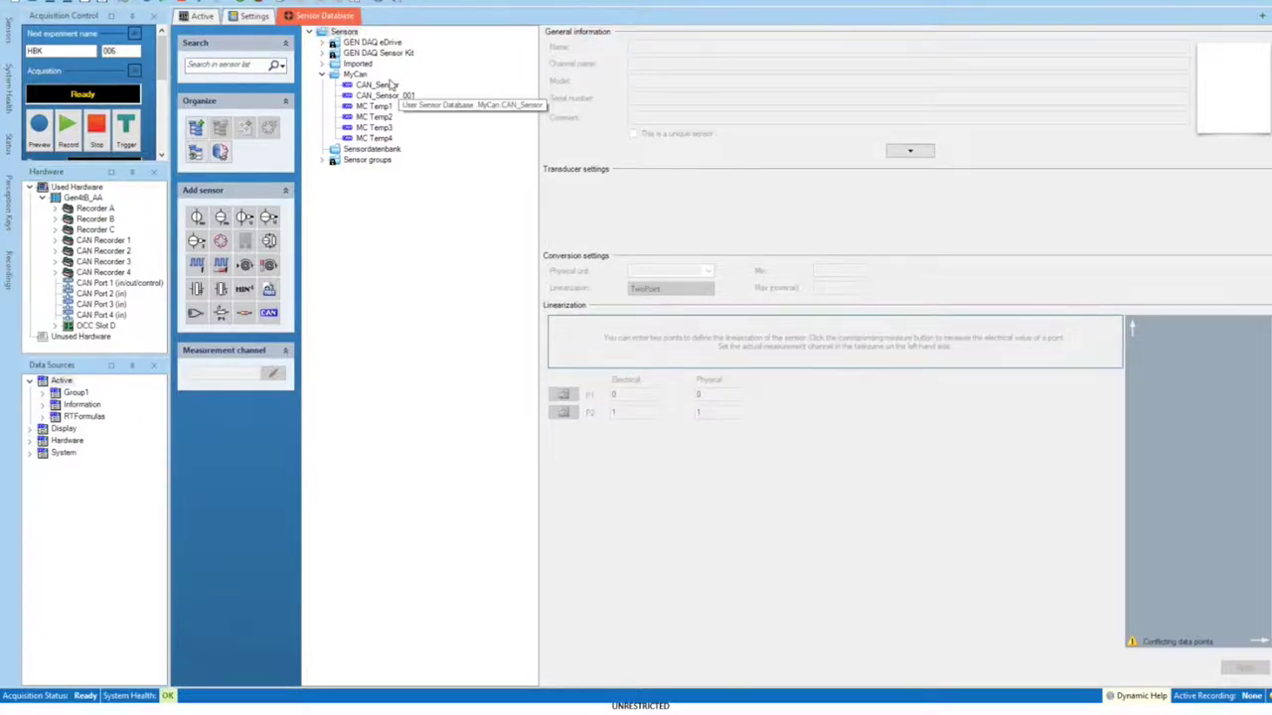
{"action": "left_click", "coordinate": [356, 75]}
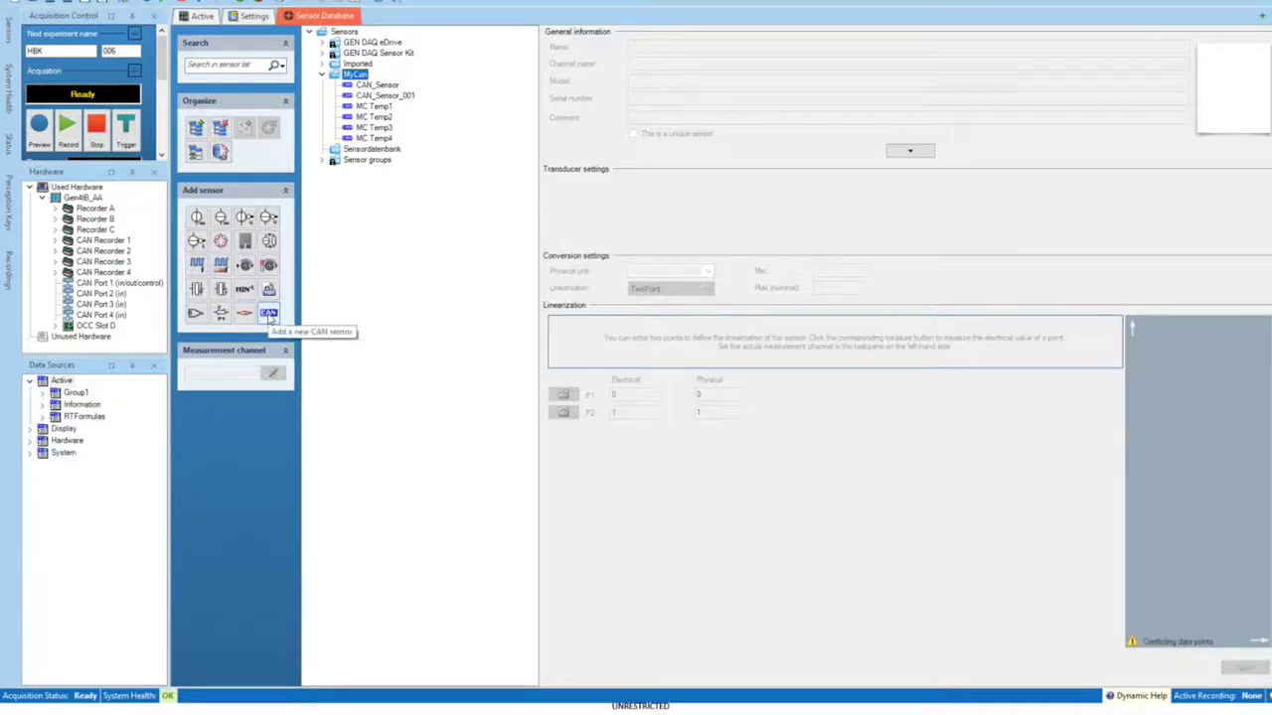
{"action": "left_click", "coordinate": [268, 316]}
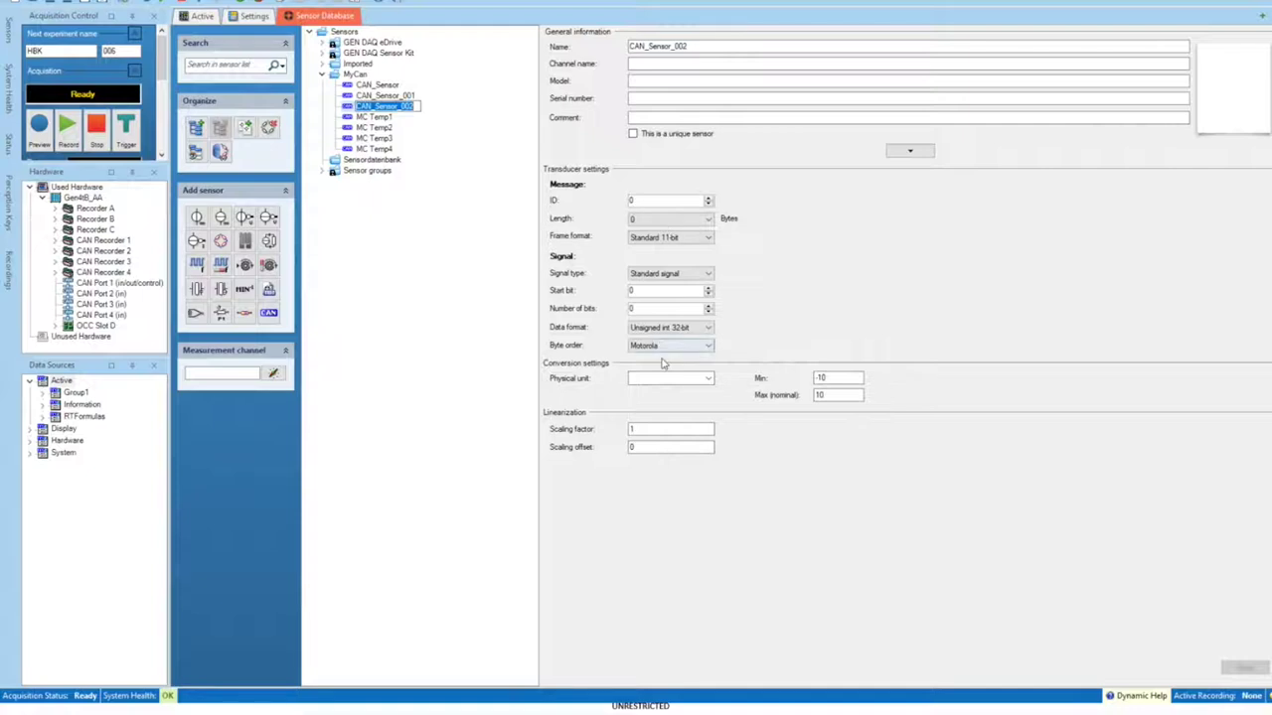
{"action": "left_click", "coordinate": [486, 263]}
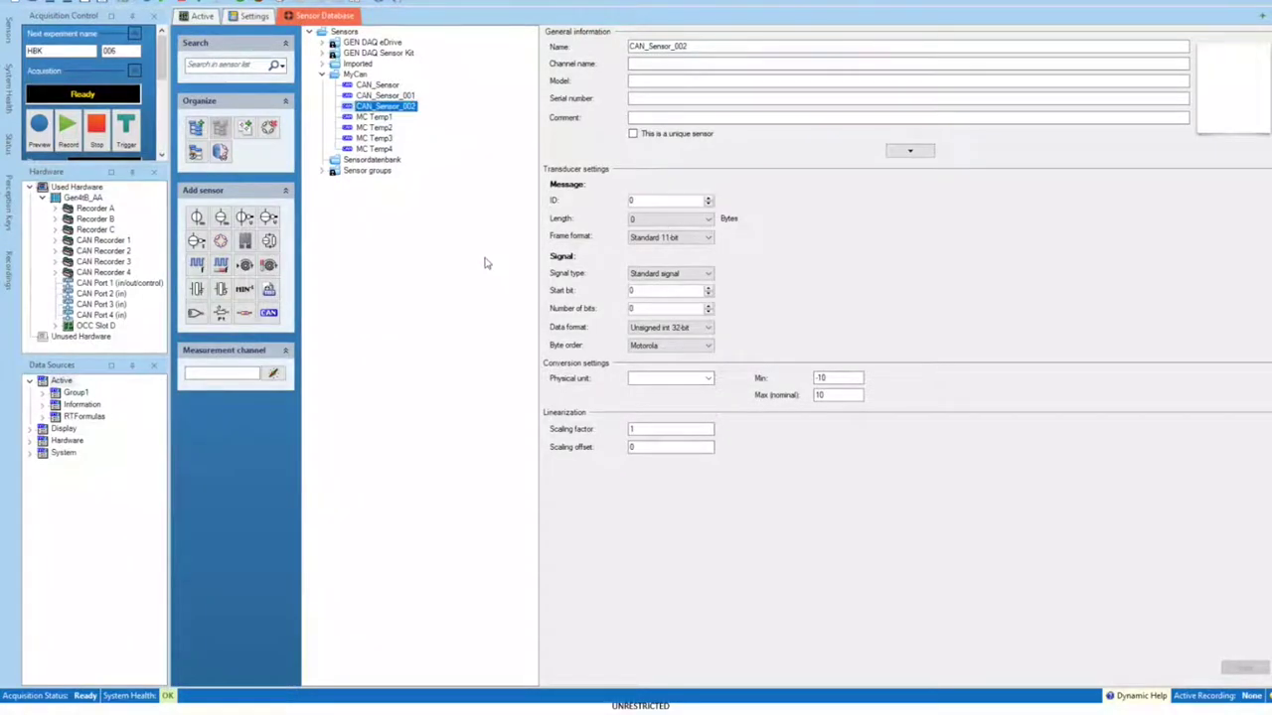
{"action": "left_click", "coordinate": [256, 16]}
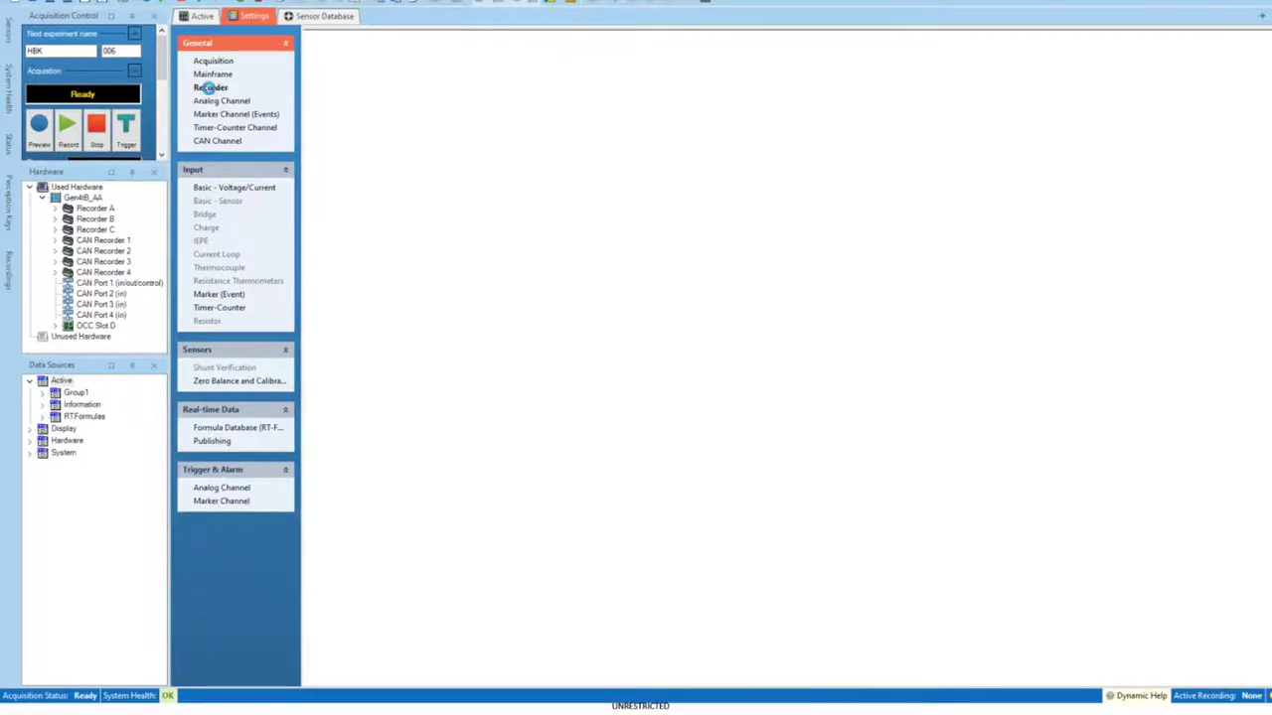
Step: Show the CAN Channel table for CAN Recorder 3 and start choosing Ch 001's sensor
{"action": "left_click", "coordinate": [210, 100]}
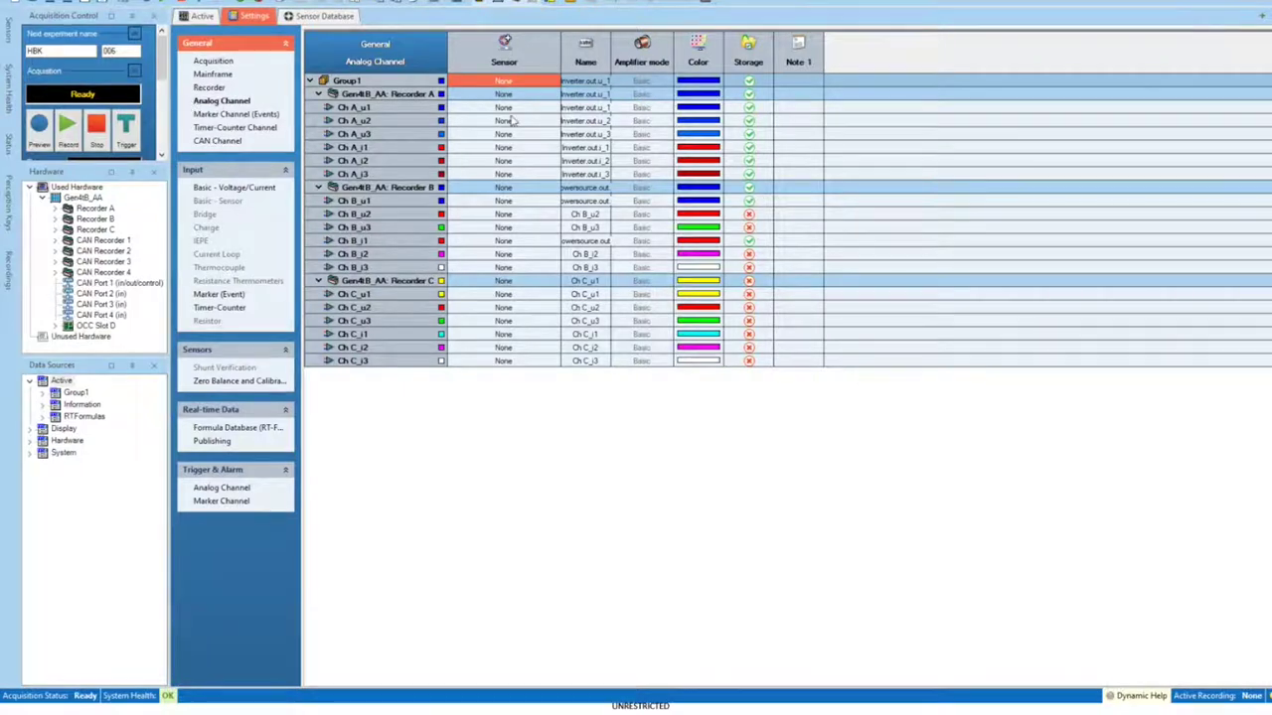
{"action": "left_click", "coordinate": [211, 143]}
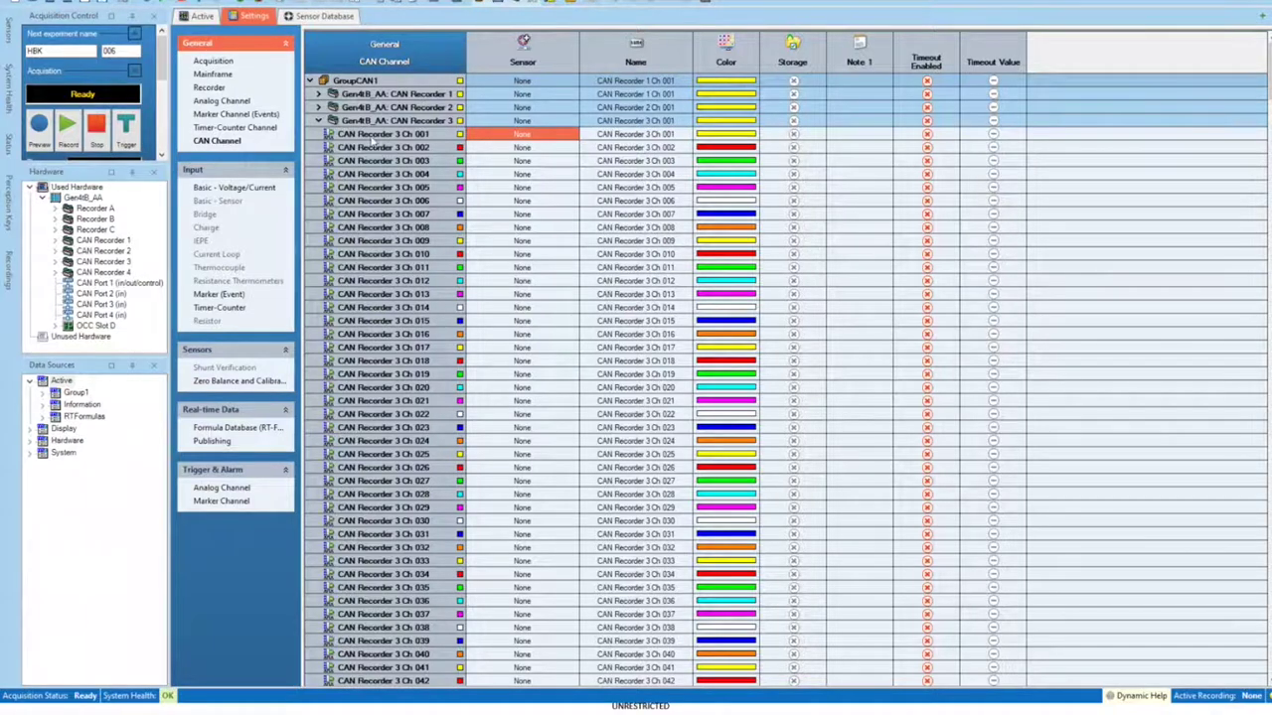
{"action": "left_click", "coordinate": [531, 137]}
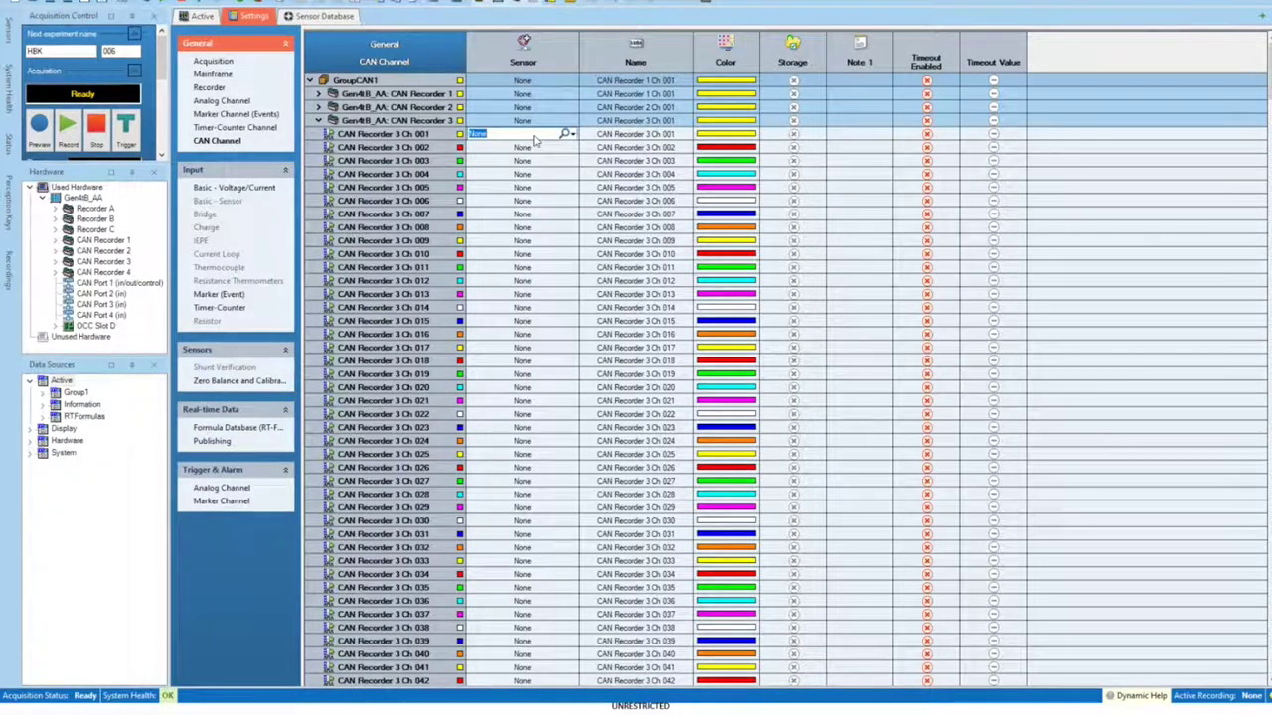
Step: Assign MC Temp1 to Ch 001 and MC Temp2 to Ch 002, then return to Acquisition settings
{"action": "type", "text": "mc"}
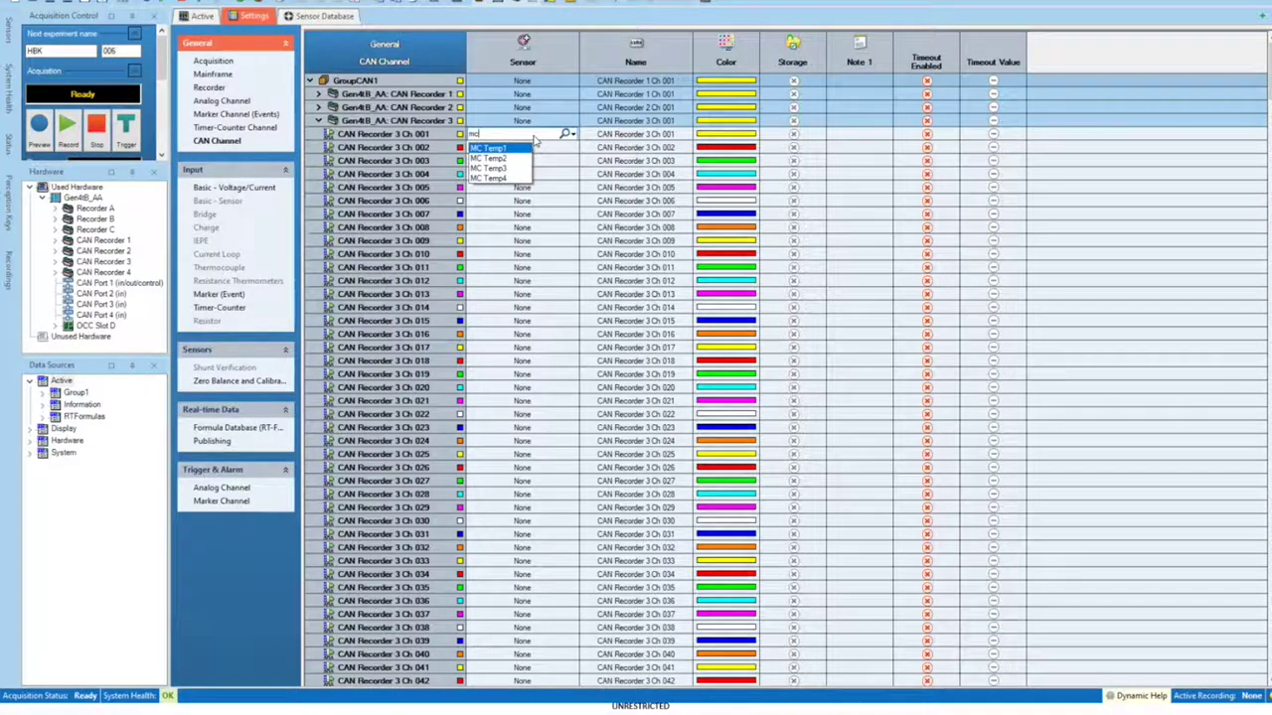
{"action": "left_click", "coordinate": [485, 149]}
{"action": "left_click", "coordinate": [517, 149]}
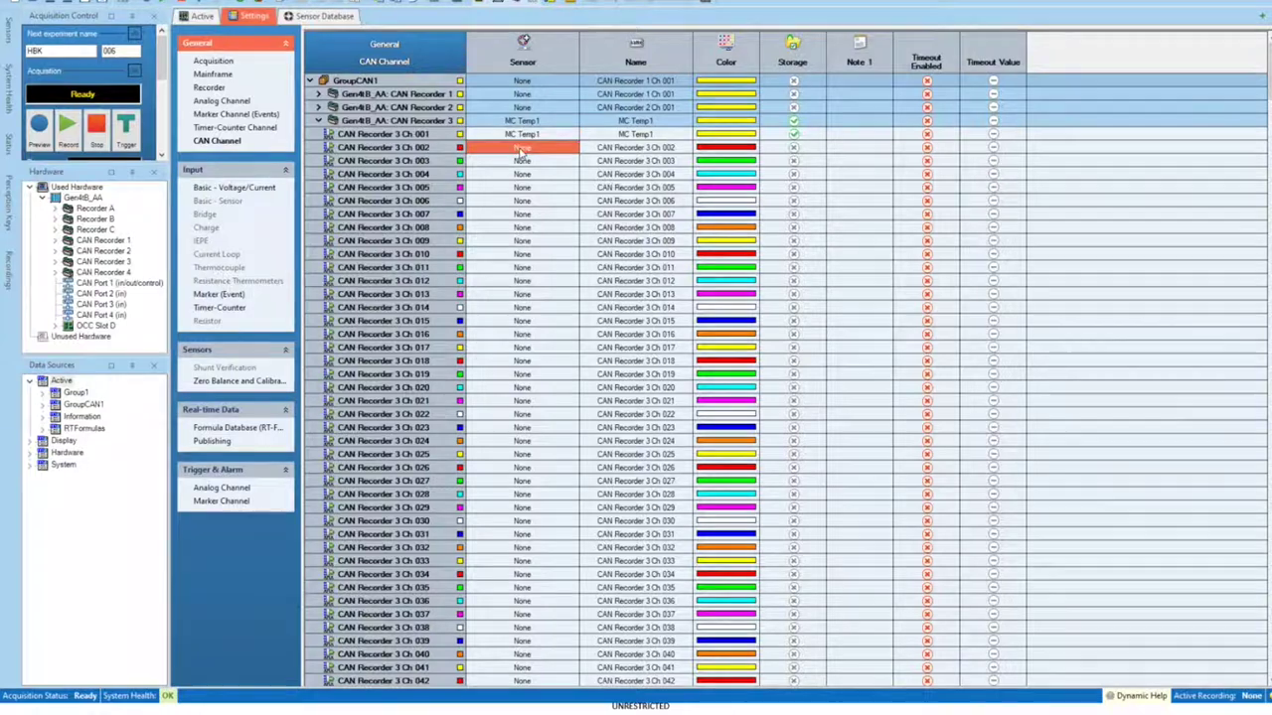
{"action": "type", "text": "mc"}
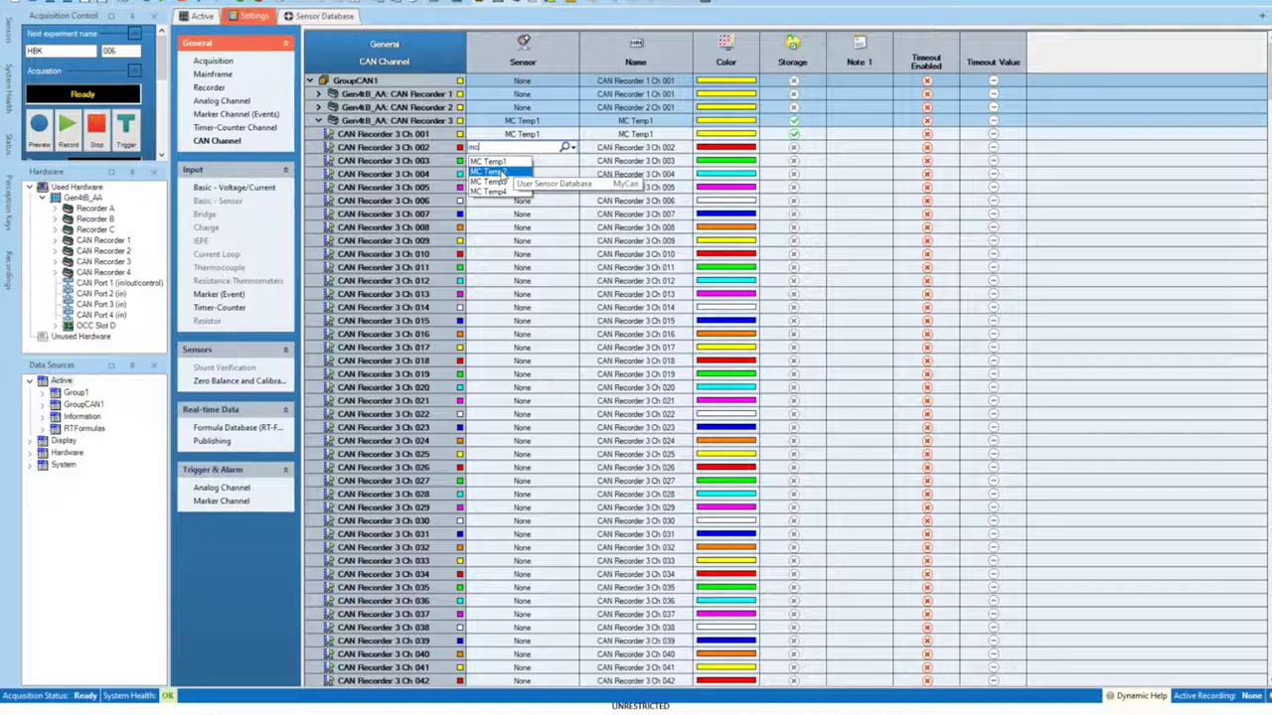
{"action": "left_click", "coordinate": [503, 173]}
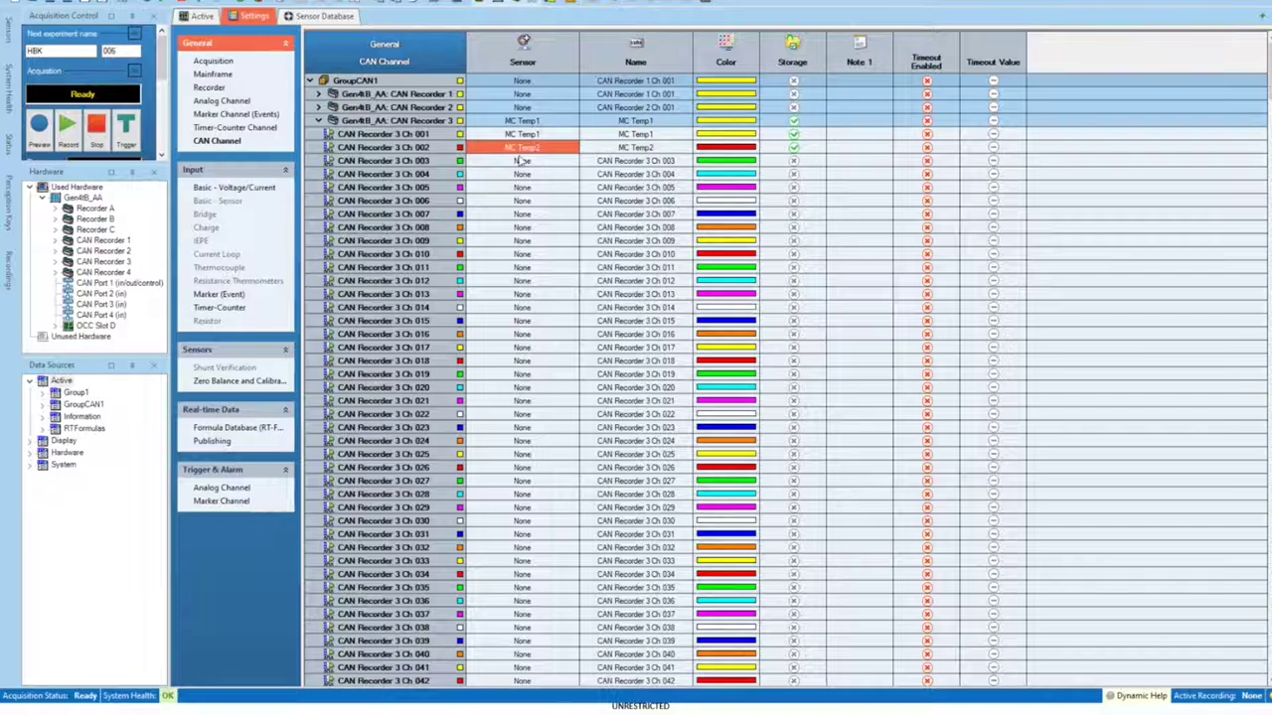
{"action": "left_click", "coordinate": [213, 60]}
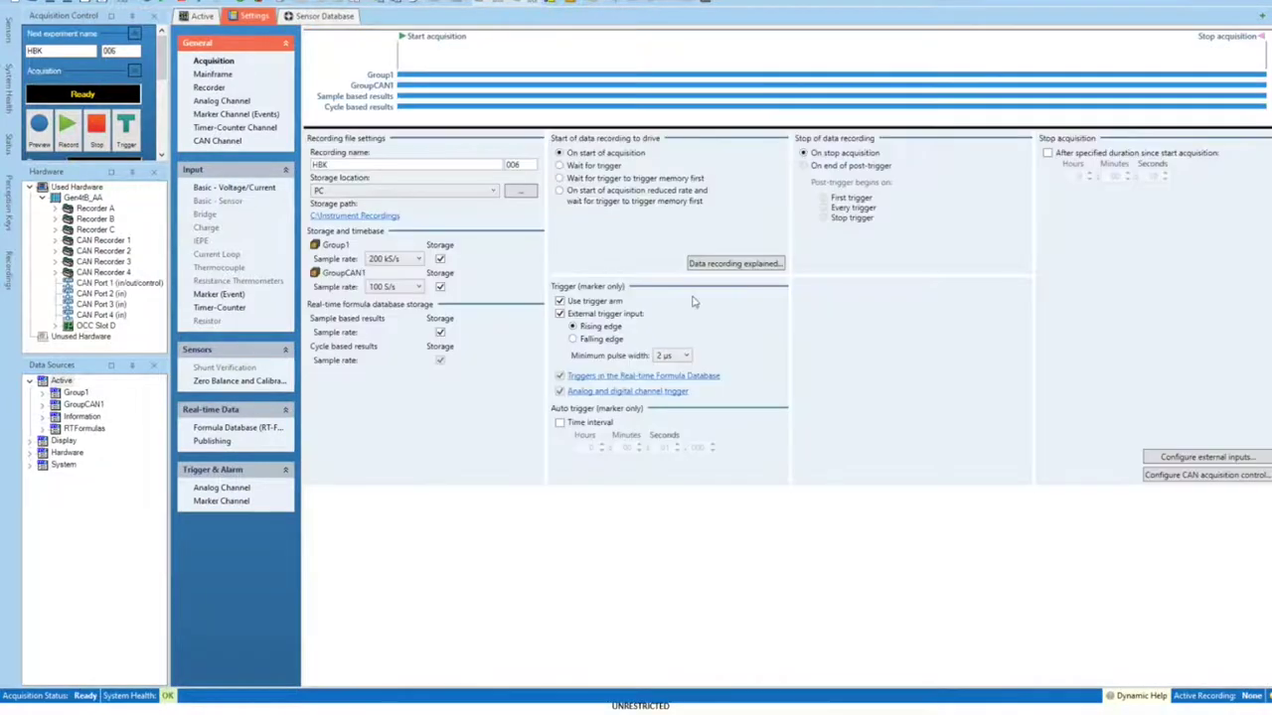
Step: Open Mainframe Setup from the Settings sheet and expand CAN to list Ports 1–4
{"action": "left_click", "coordinate": [1238, 477]}
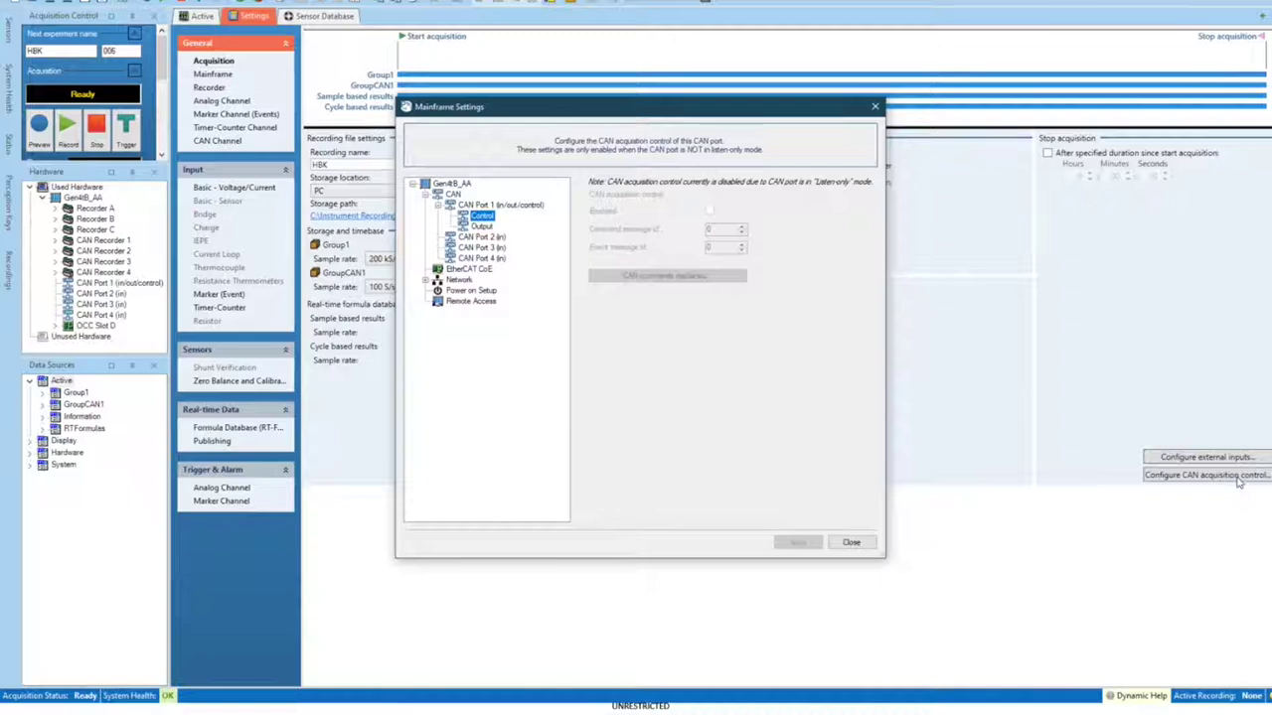
{"action": "left_click", "coordinate": [487, 206]}
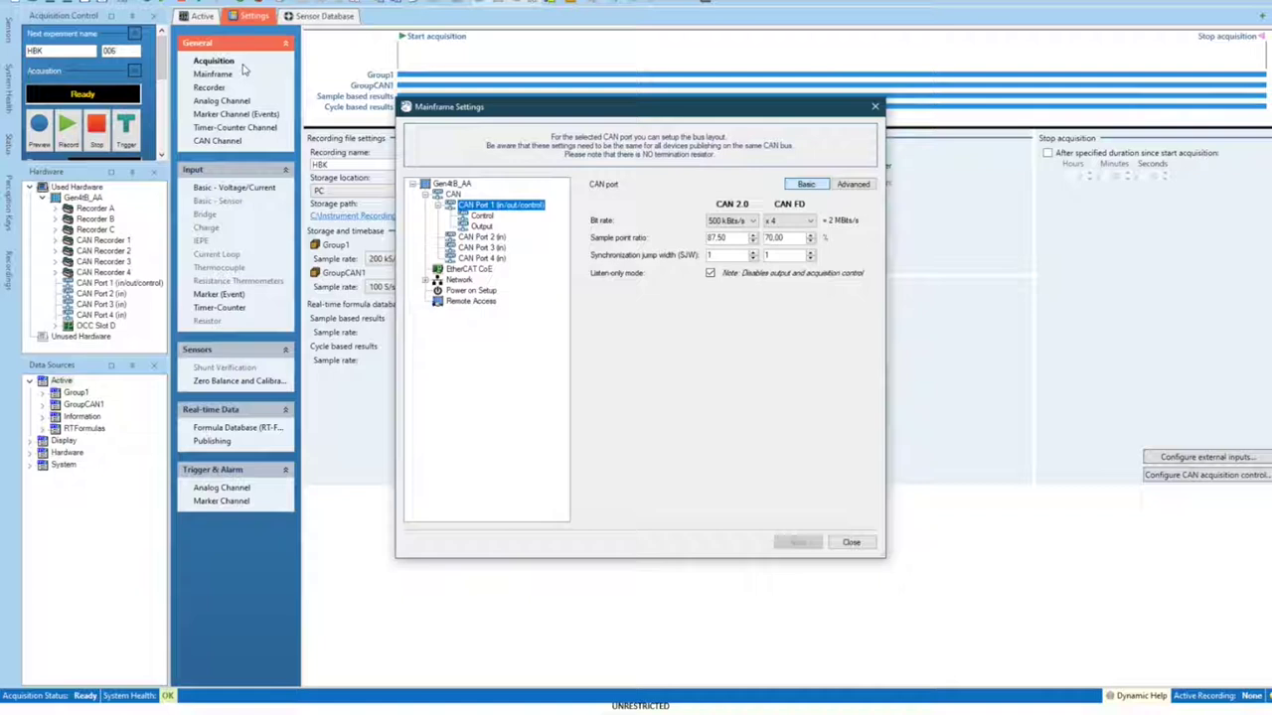
{"action": "left_click", "coordinate": [851, 541]}
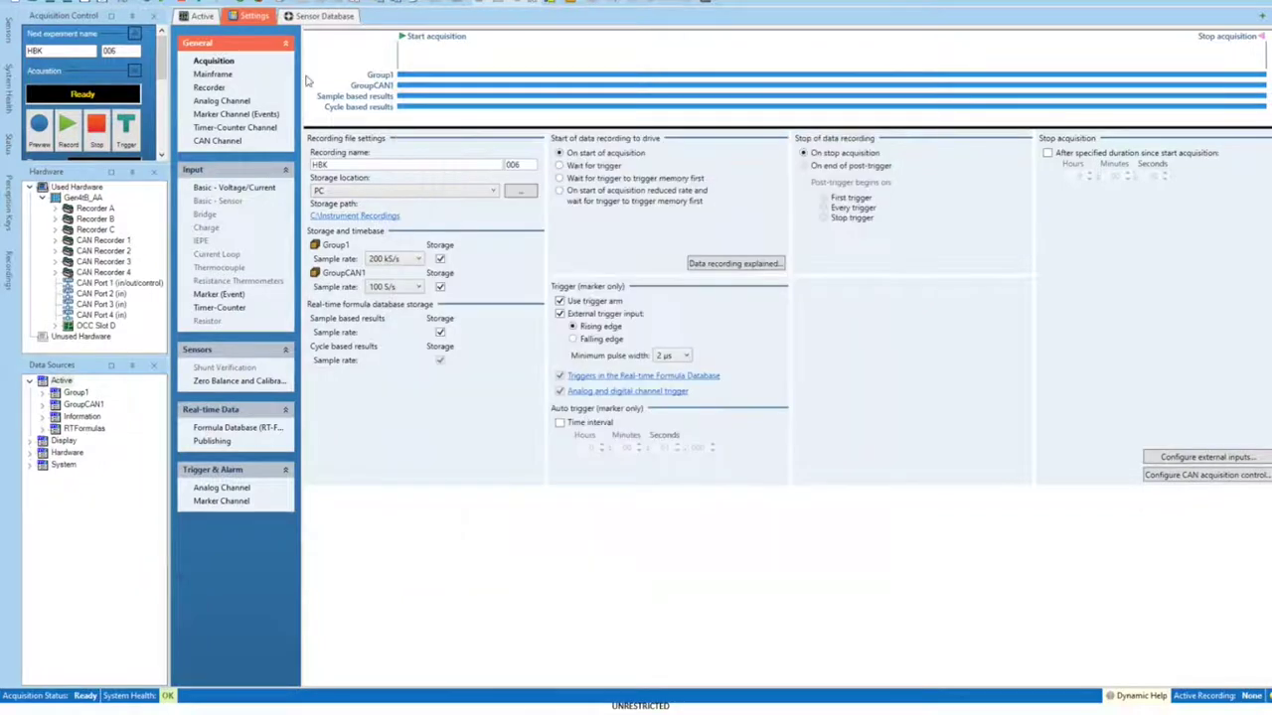
{"action": "right_click", "coordinate": [255, 15]}
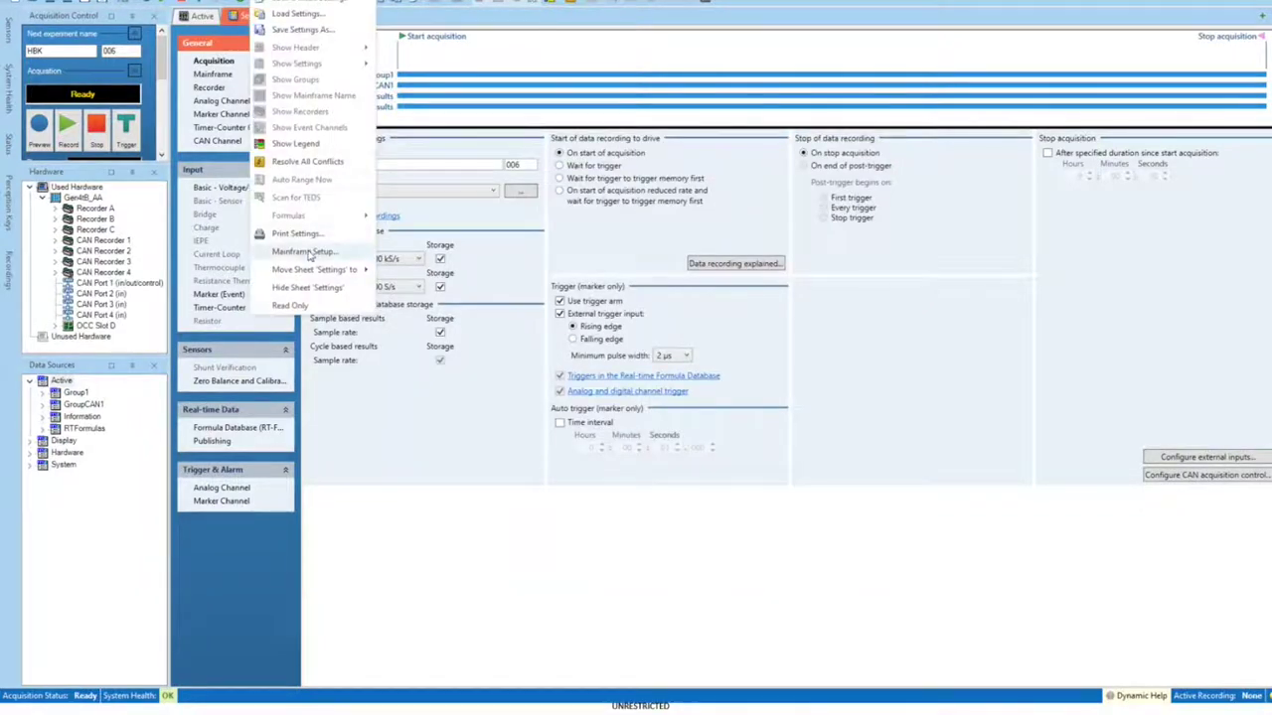
{"action": "left_click", "coordinate": [309, 256]}
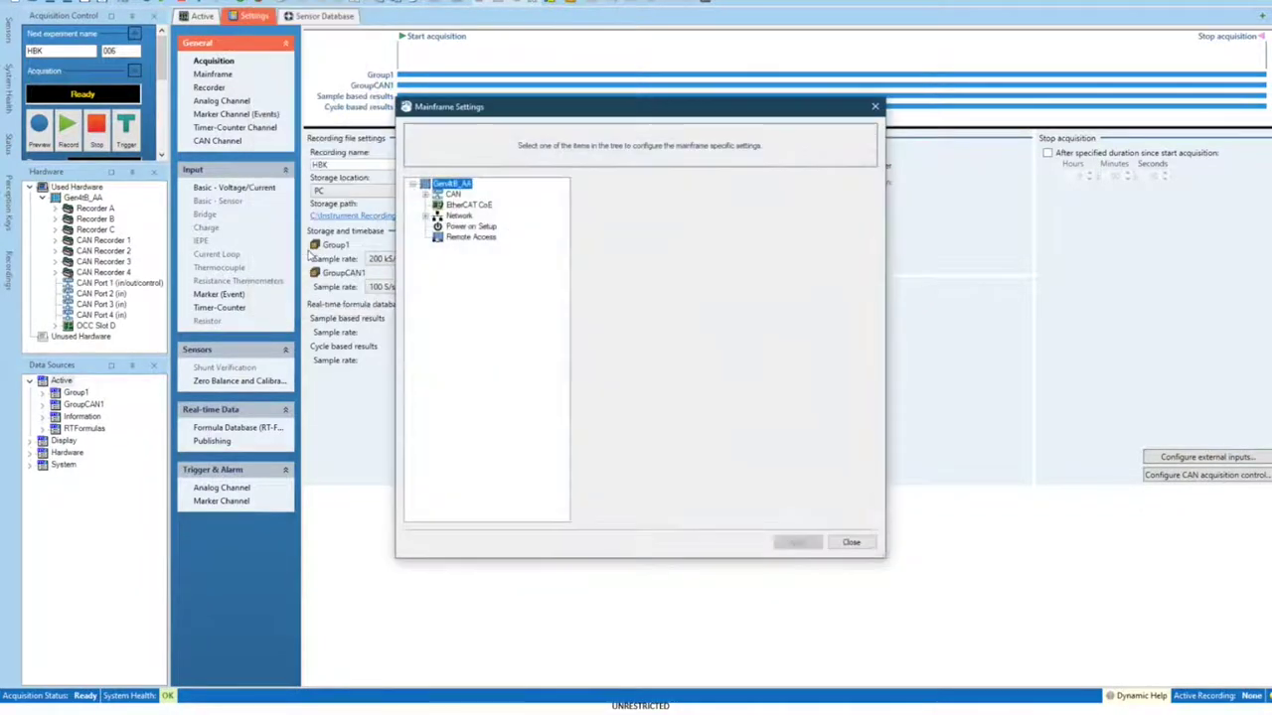
{"action": "left_click", "coordinate": [449, 195]}
{"action": "double_click", "coordinate": [447, 195]}
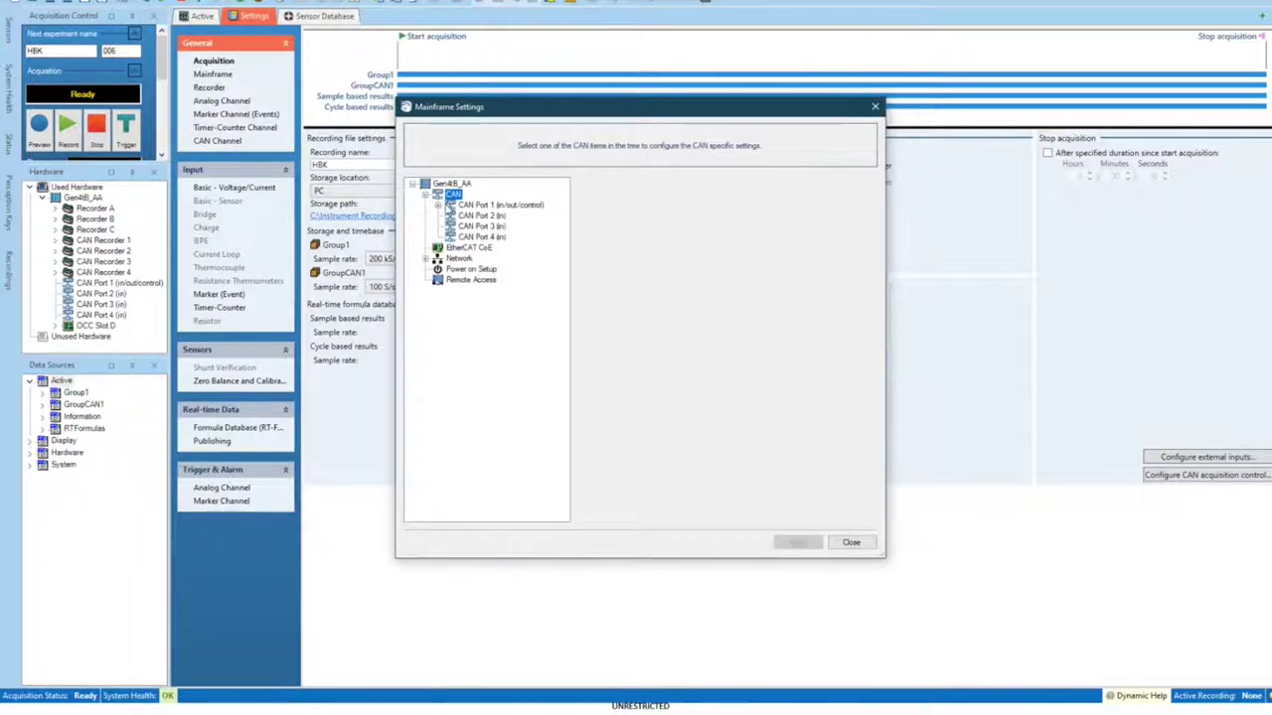
Step: Show CAN Port 1's bus settings, keeping 500 kbit/s with CAN FD at x 4 (2 Mbit/s)
{"action": "left_click", "coordinate": [492, 205]}
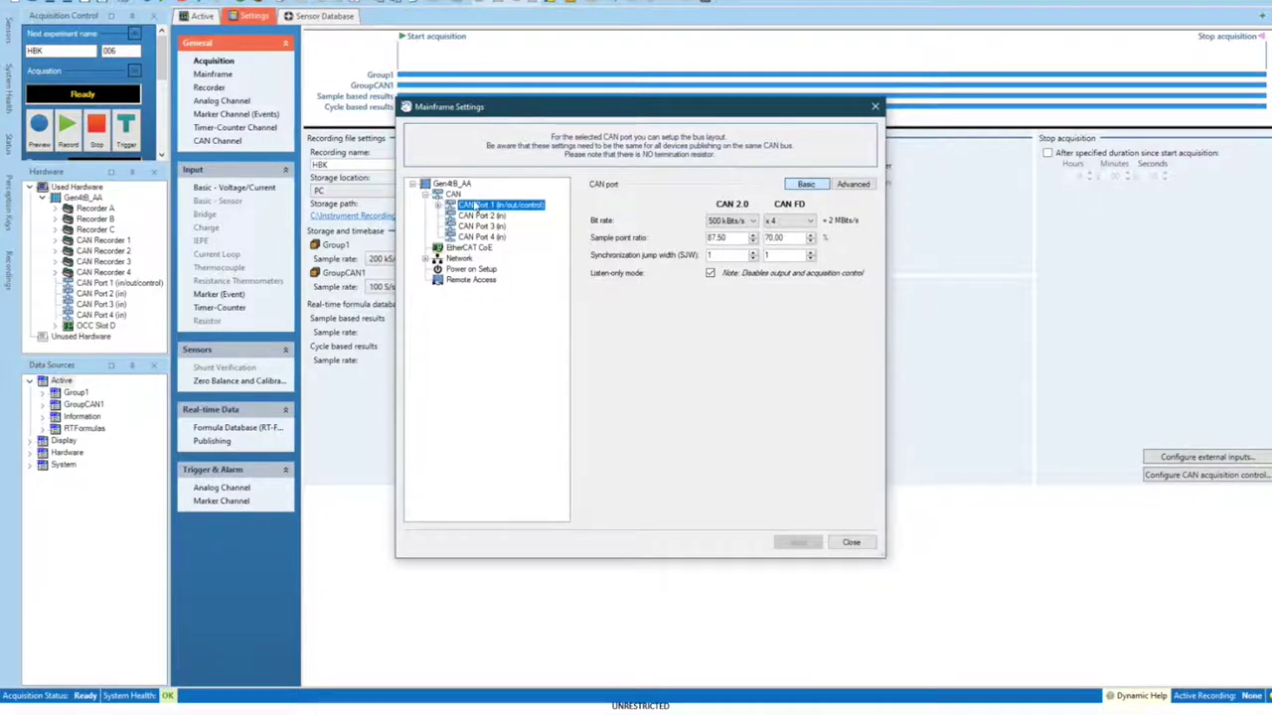
{"action": "left_click", "coordinate": [475, 205]}
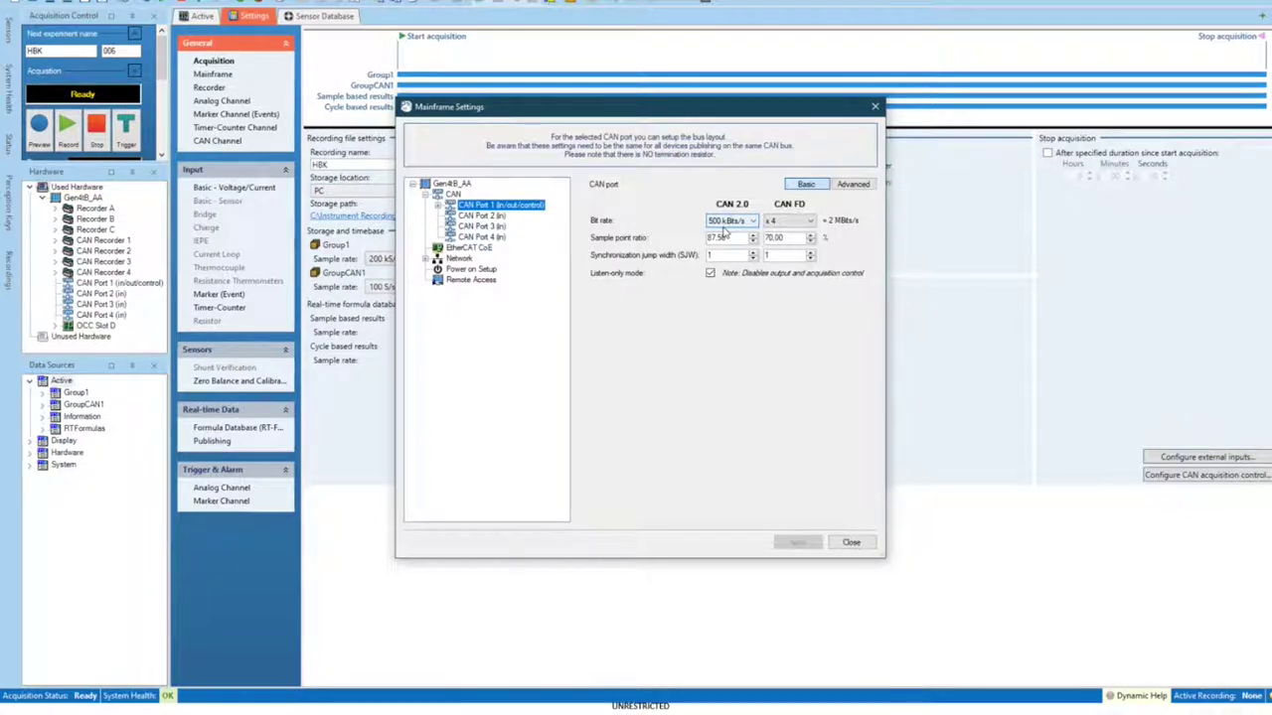
{"action": "left_click", "coordinate": [791, 220]}
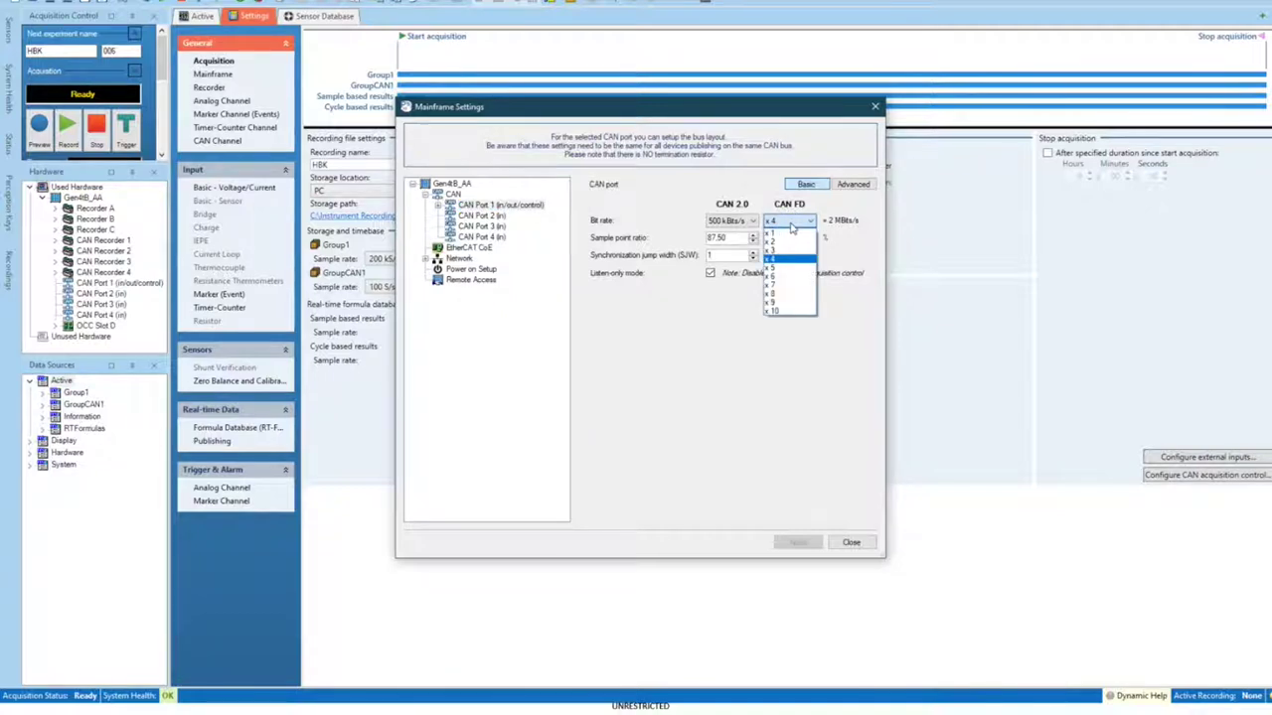
{"action": "left_click", "coordinate": [792, 227]}
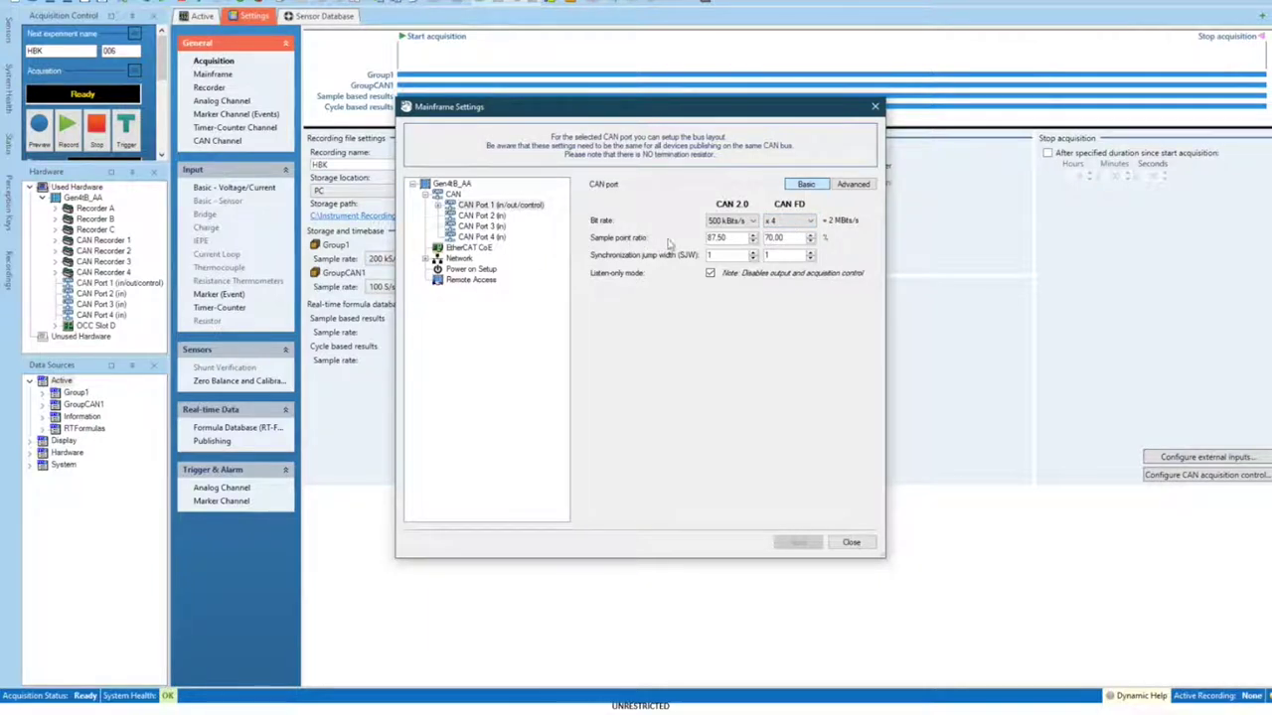
Step: Turn off listen-only mode on CAN Port 1 and apply the change
{"action": "left_click", "coordinate": [851, 185]}
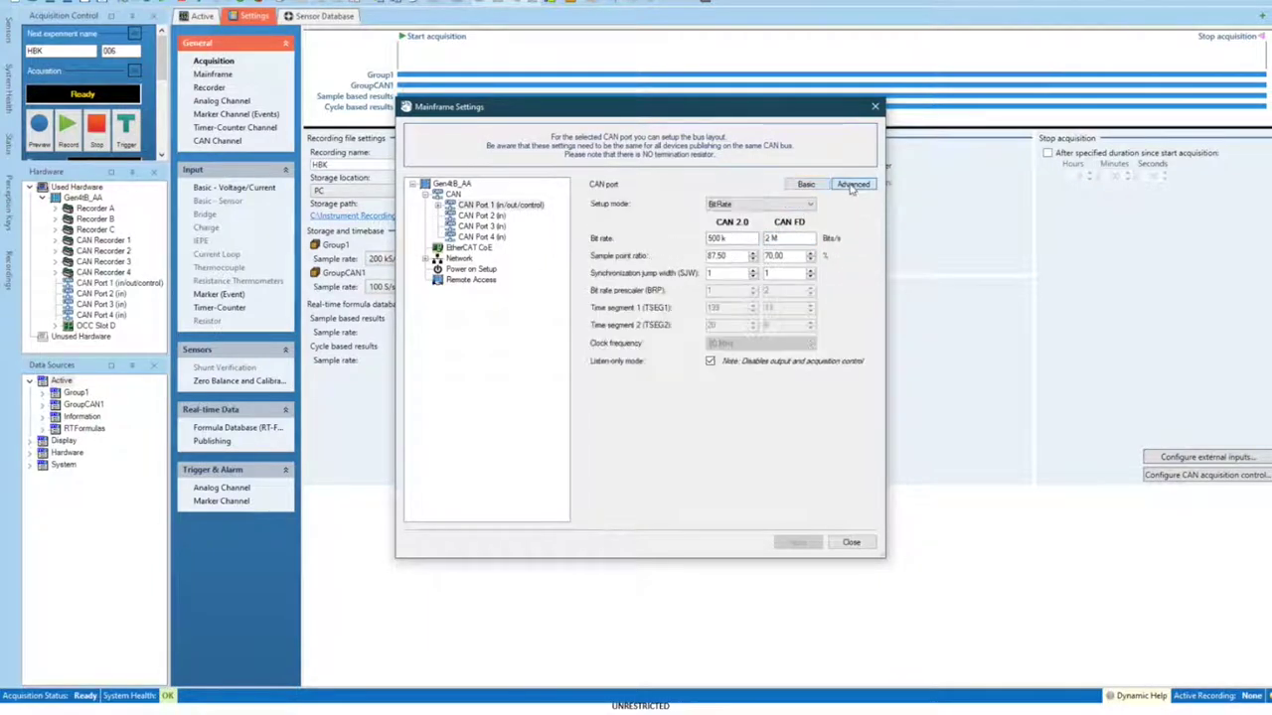
{"action": "left_click", "coordinate": [806, 185]}
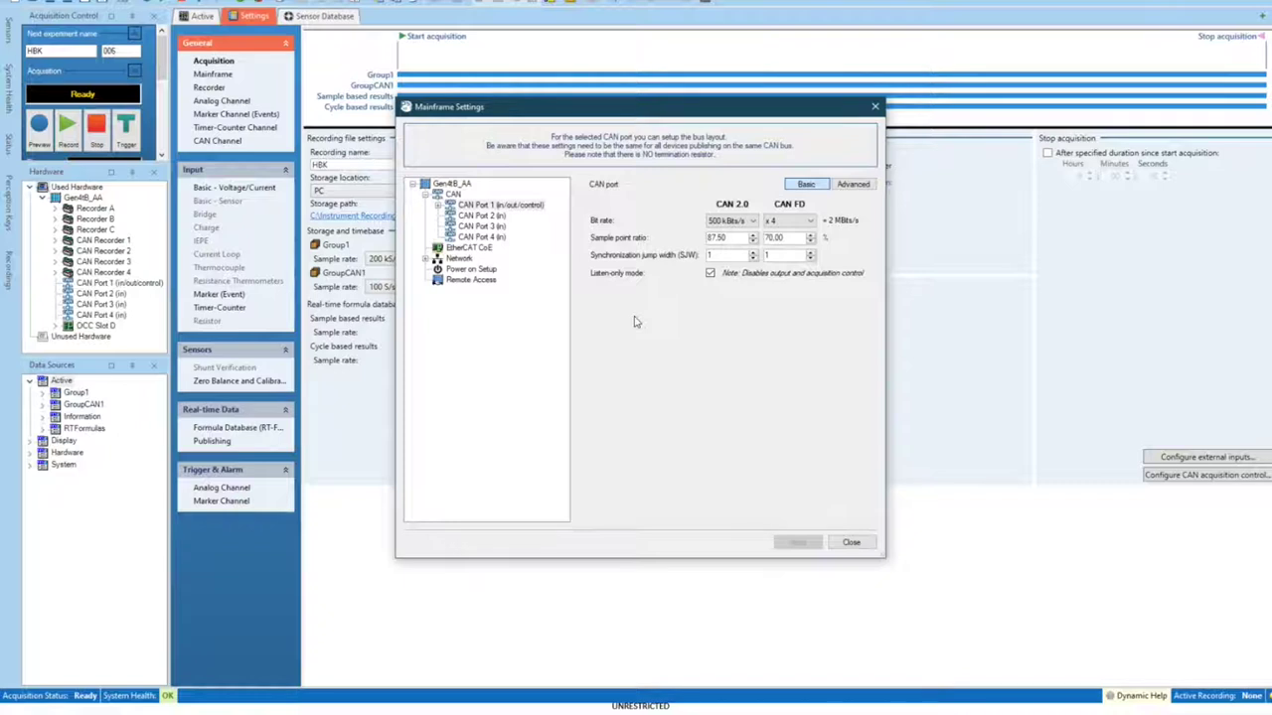
{"action": "left_click", "coordinate": [709, 273]}
{"action": "left_click", "coordinate": [797, 541]}
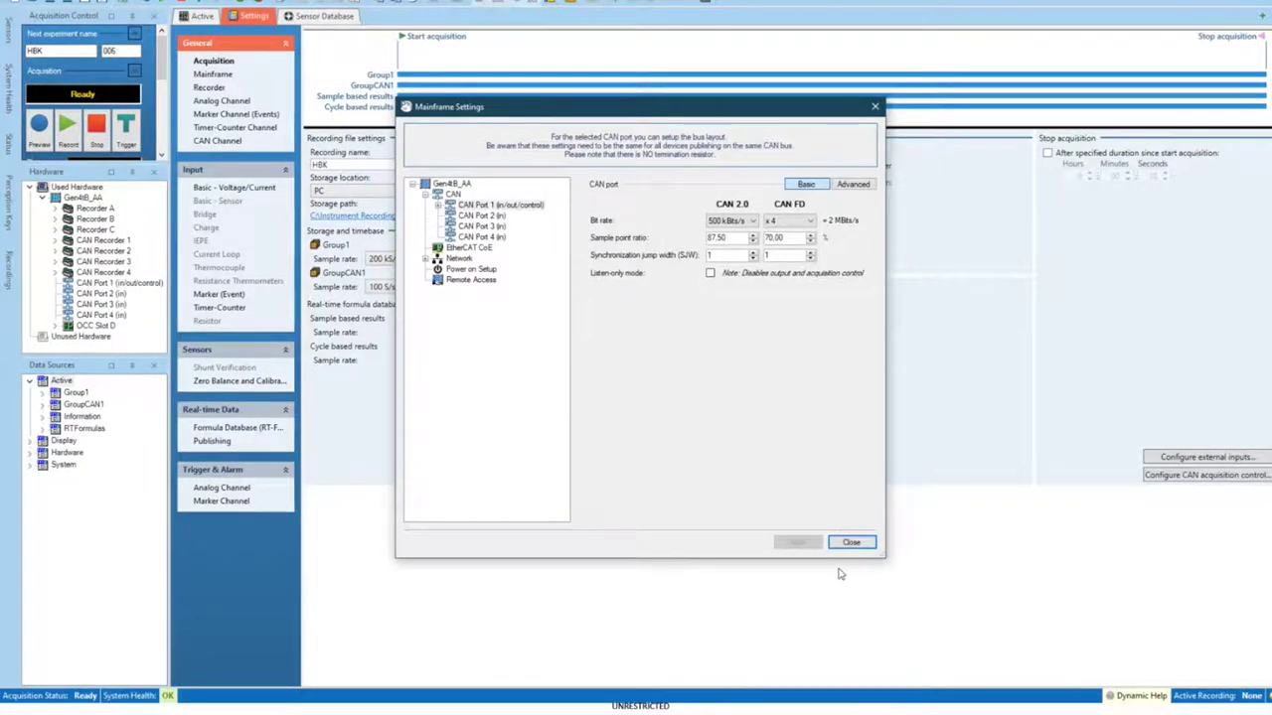
Step: Close the Mainframe Settings dialog
{"action": "left_click", "coordinate": [854, 543]}
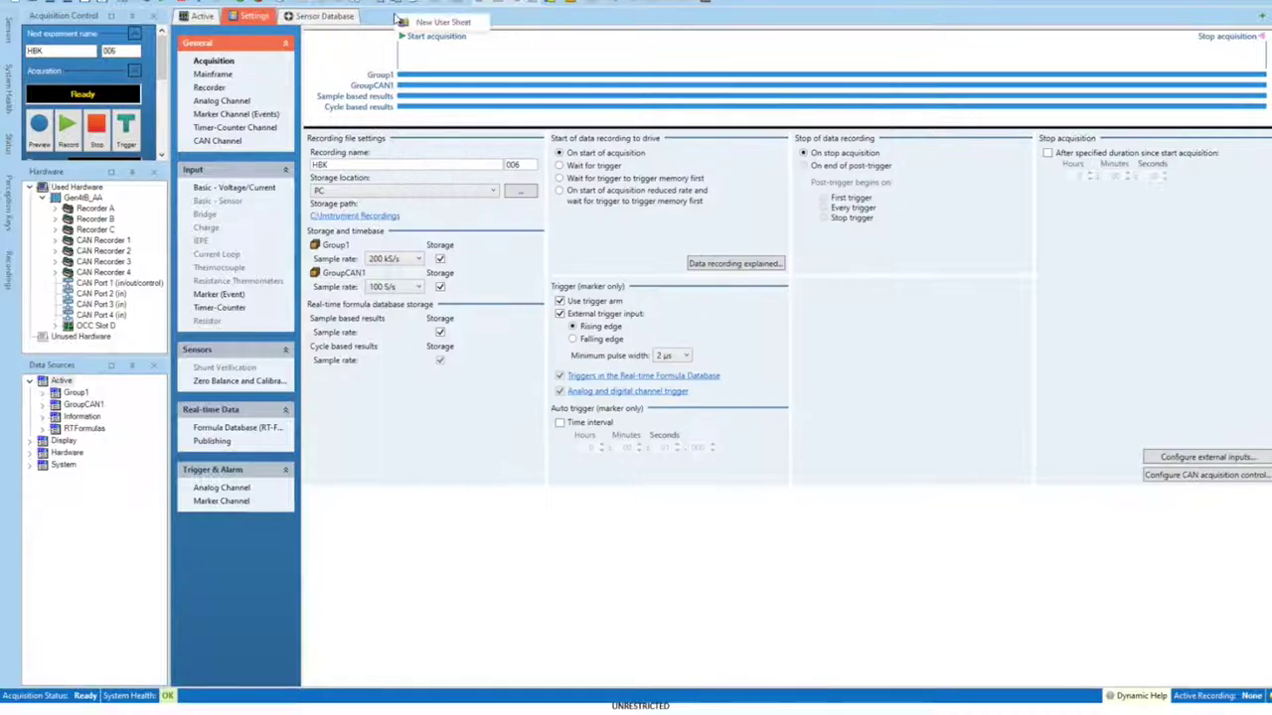
Step: Create a new user sheet with a Meter display and expand GroupCAN1 > CAN_Recorder_3
{"action": "left_click", "coordinate": [424, 25]}
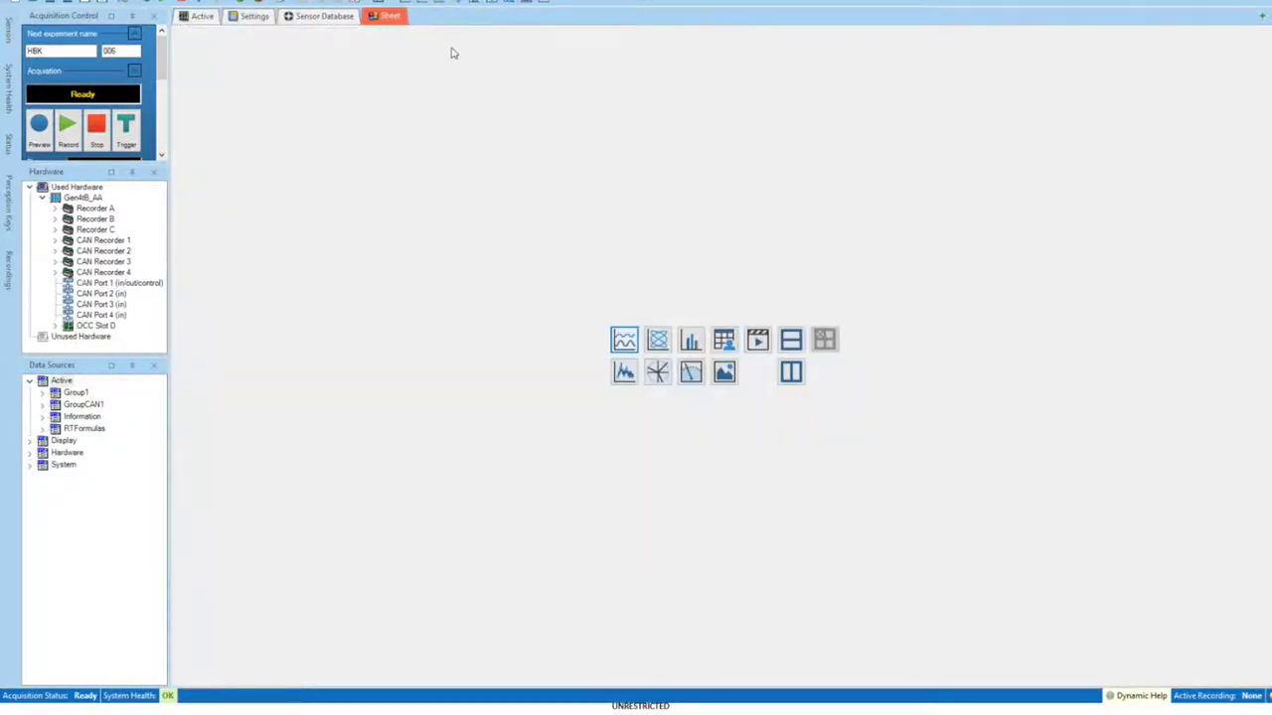
{"action": "left_click", "coordinate": [691, 371]}
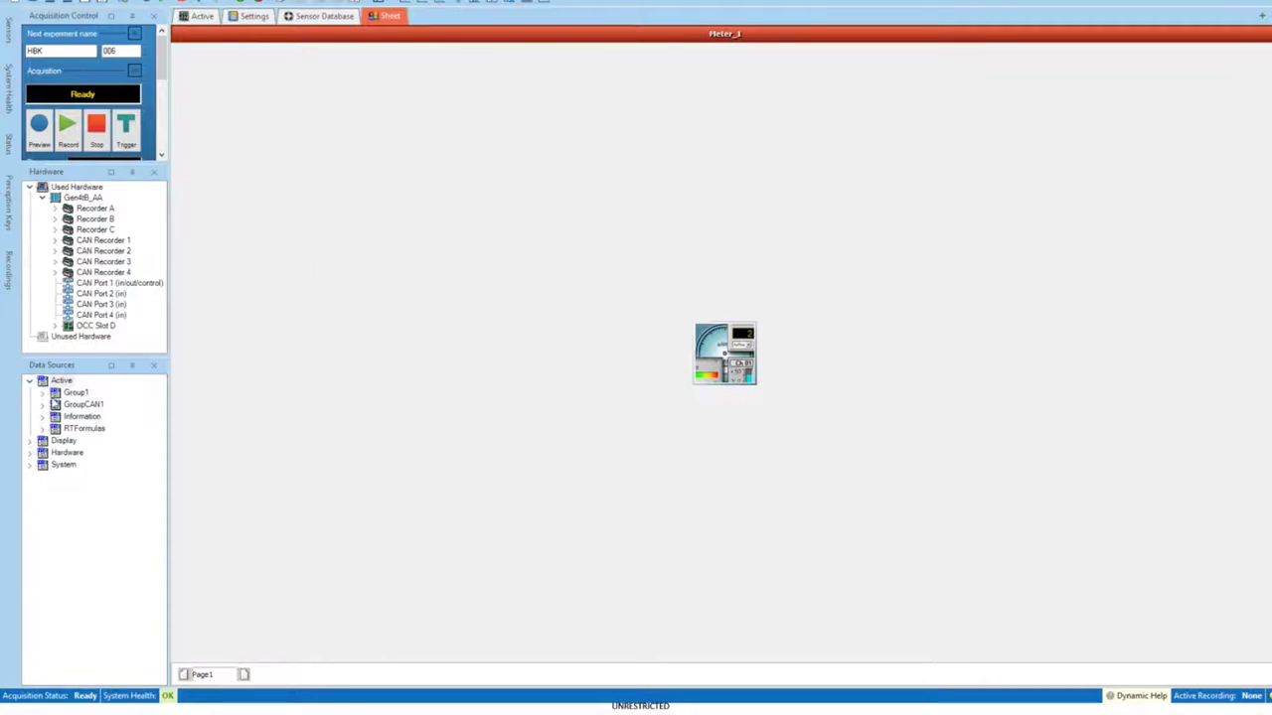
{"action": "left_click", "coordinate": [42, 404]}
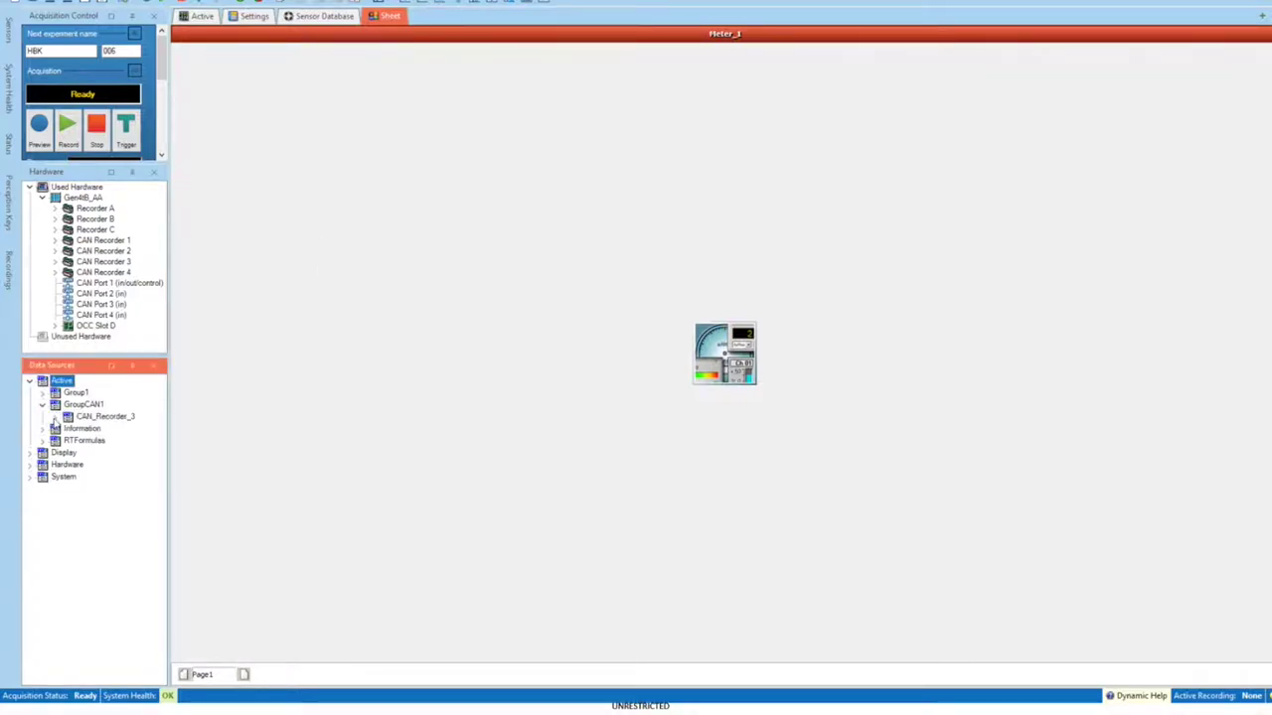
{"action": "left_click", "coordinate": [55, 417]}
Step: Drag MC Temp1 : Mean and MC Temp2 : Mean onto the meter sheet and start live preview
{"action": "left_click", "coordinate": [68, 428]}
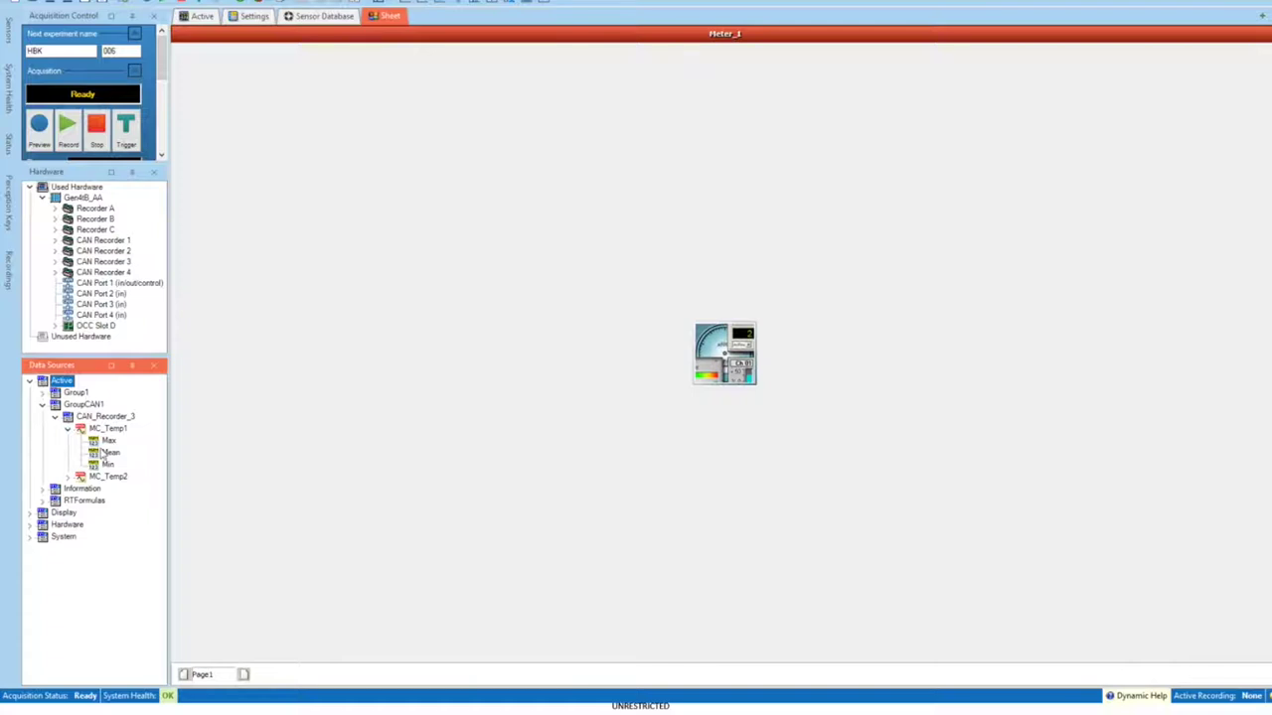
{"action": "left_click", "coordinate": [108, 453]}
{"action": "left_click", "coordinate": [68, 477]}
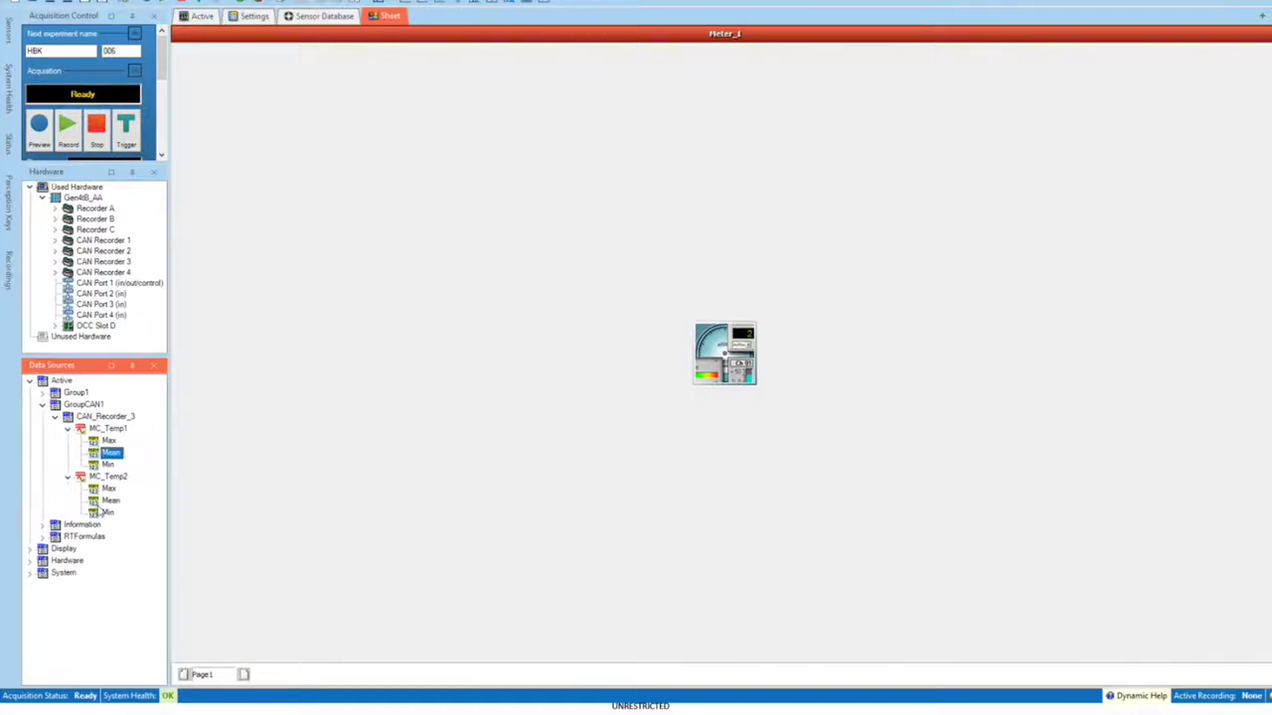
{"action": "left_click", "coordinate": [113, 501], "text": "shift"}
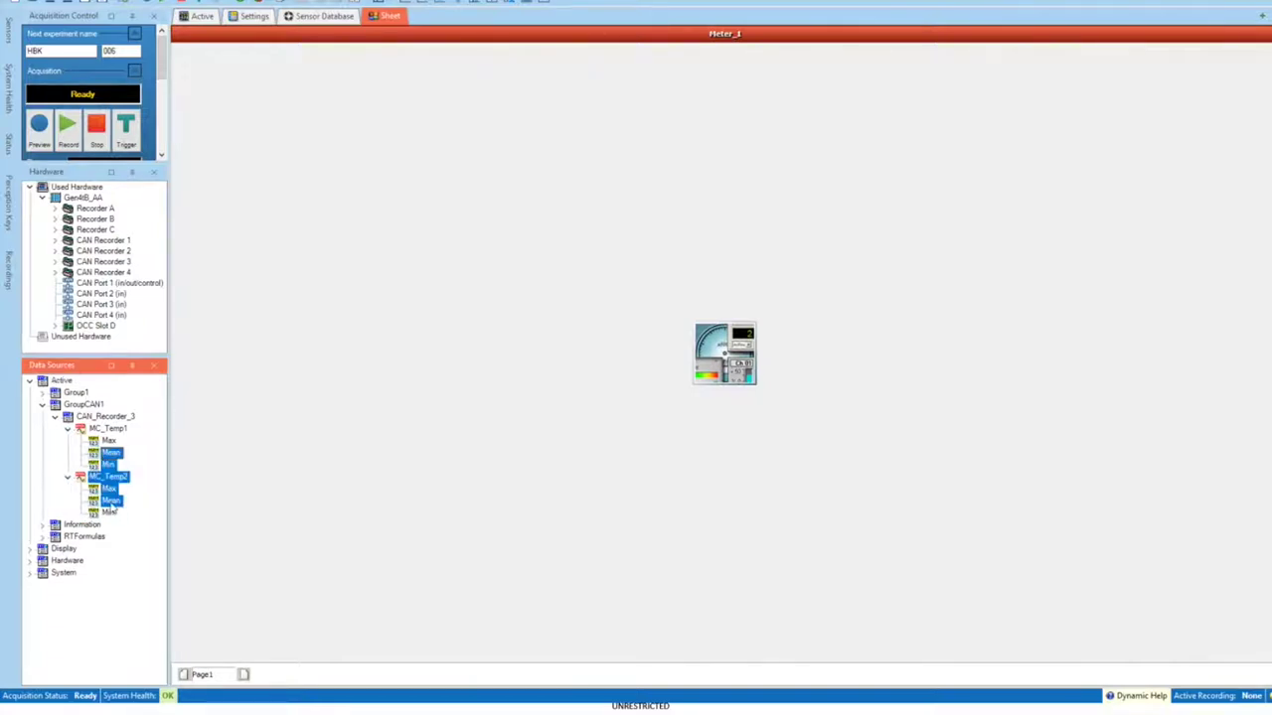
{"action": "left_click", "coordinate": [112, 502]}
{"action": "left_click", "coordinate": [111, 453], "text": "ctrl"}
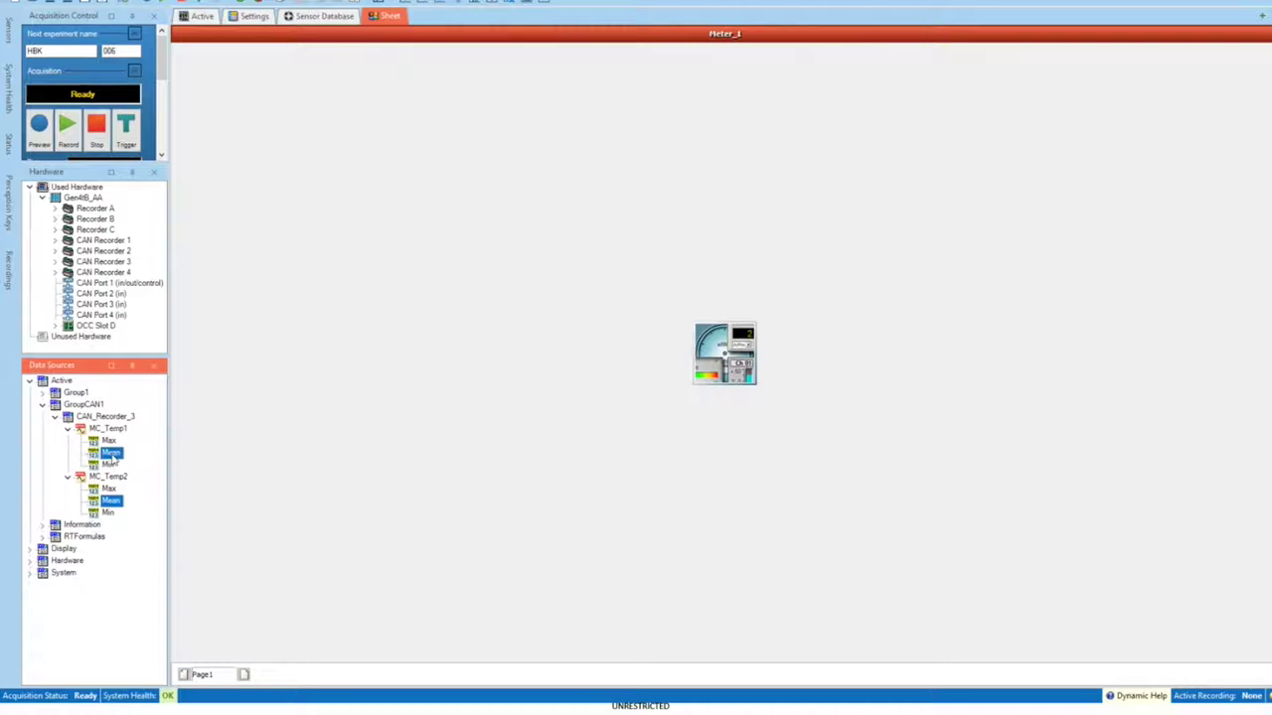
{"action": "left_click_drag", "start_coordinate": [112, 456], "coordinate": [356, 412]}
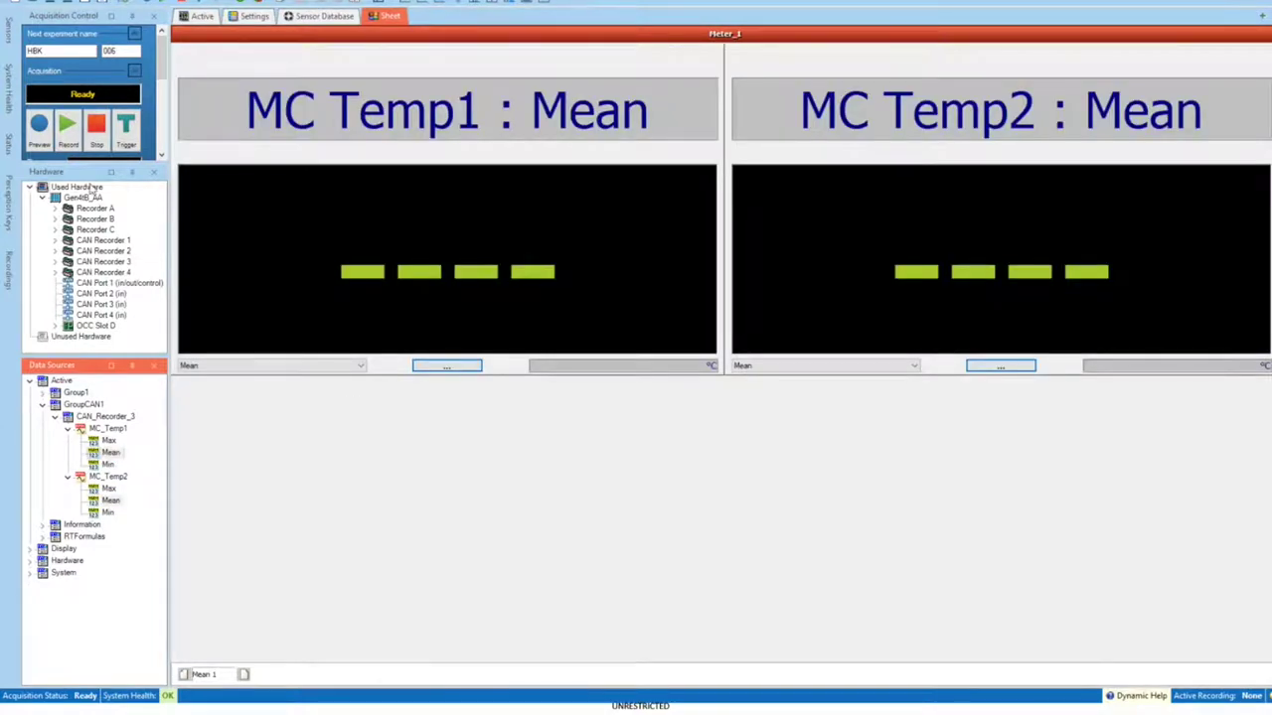
{"action": "left_click", "coordinate": [40, 142]}
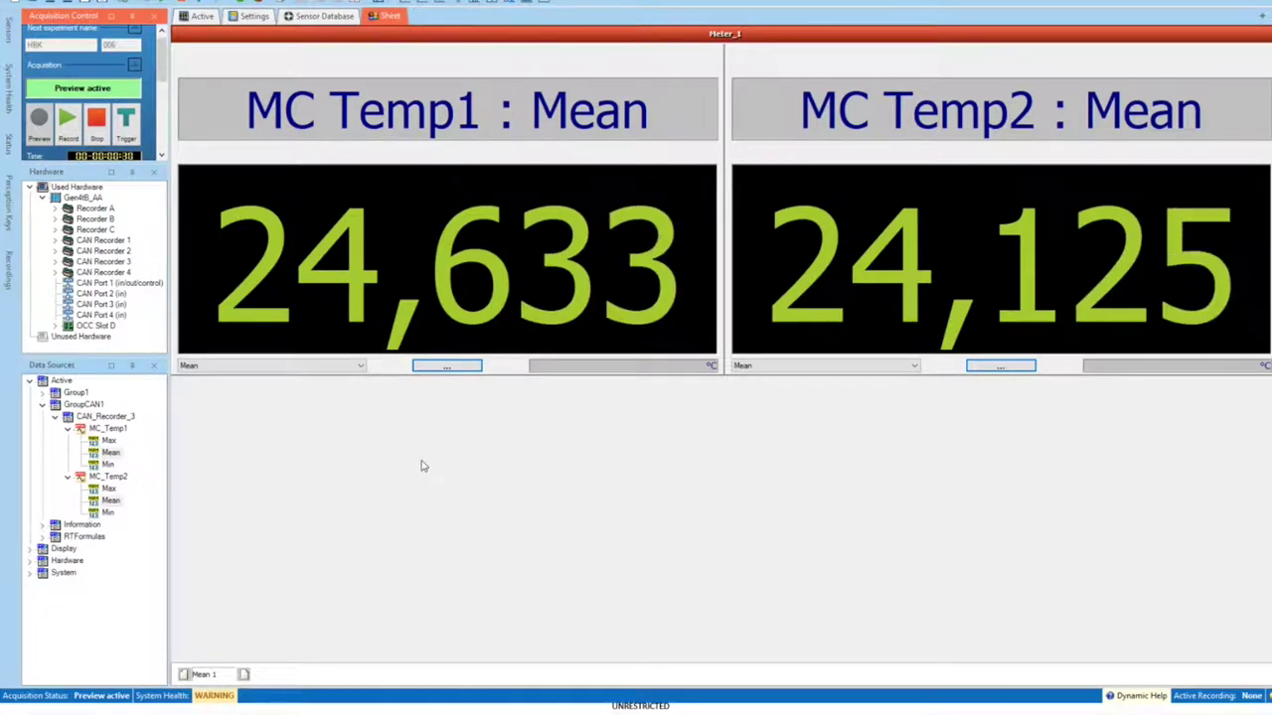
Step: Stop the live preview, leaving MC Temp1 at 24,631 and MC Temp2 at 24,123 °C
{"action": "left_click", "coordinate": [104, 126]}
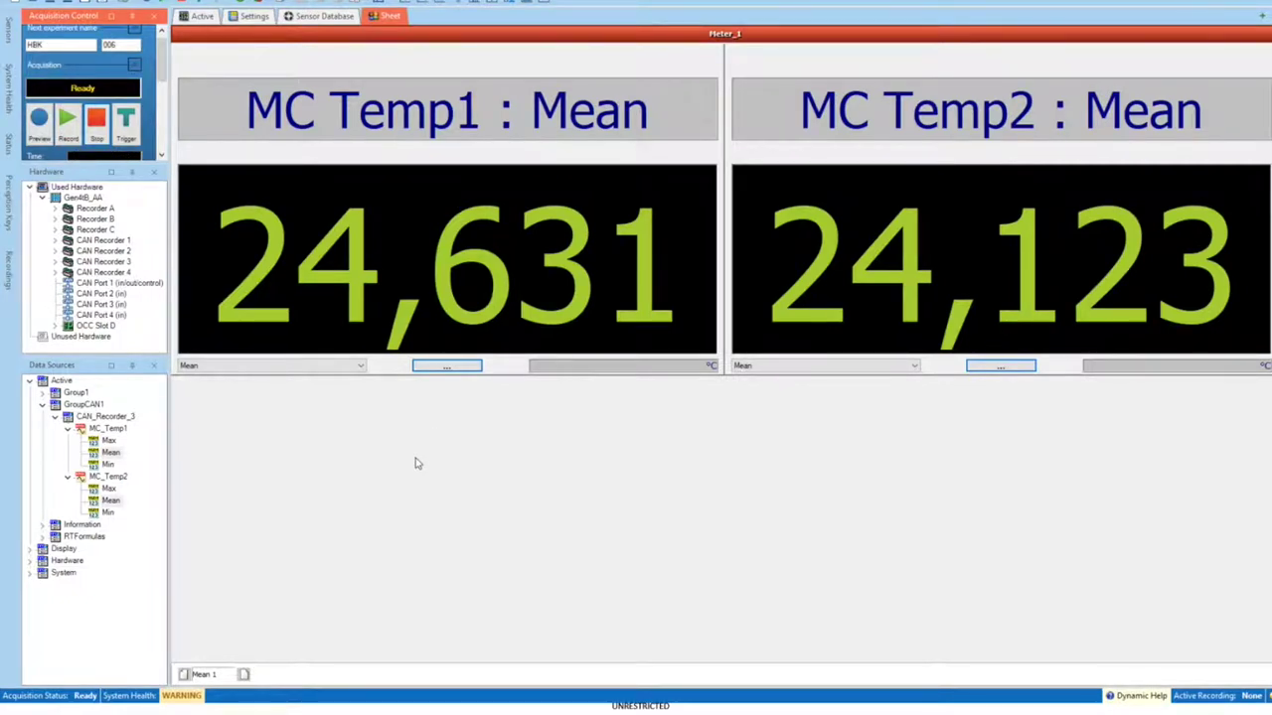
Step: Open Mainframe Setup from the Settings sheet and navigate to CAN > CAN Port 1 > Output
{"action": "right_click", "coordinate": [241, 27]}
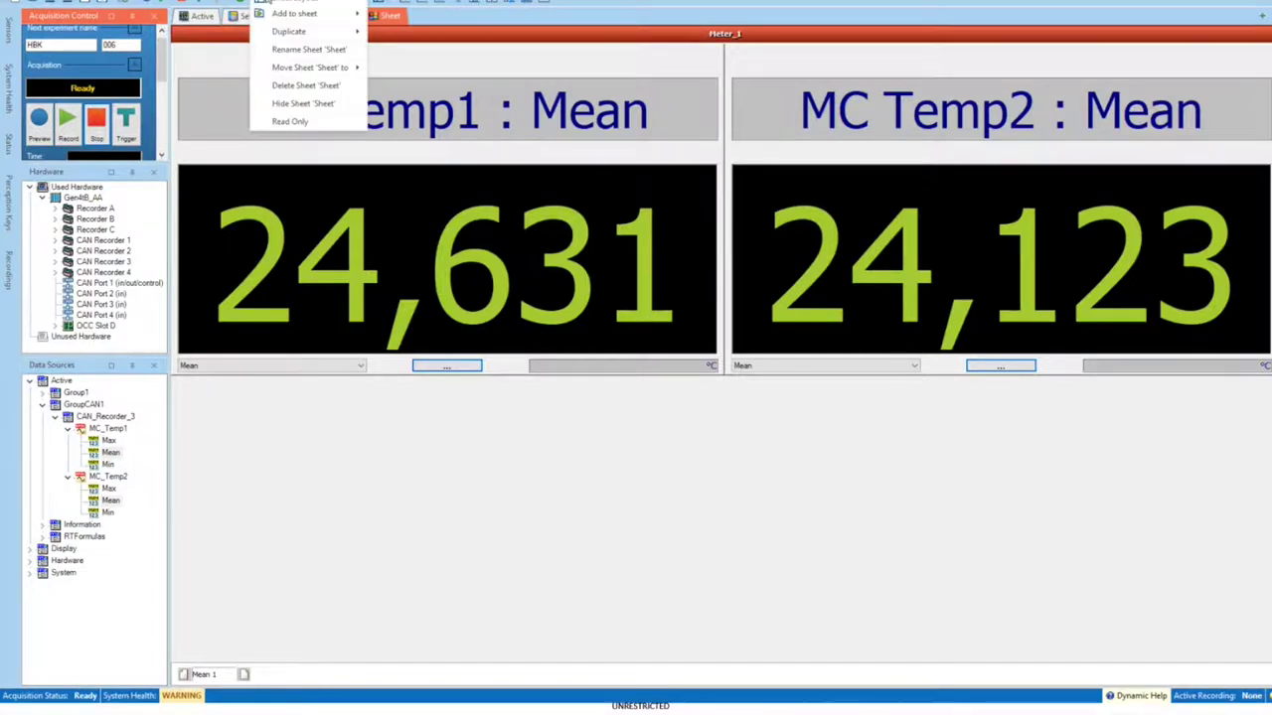
{"action": "left_click", "coordinate": [309, 86]}
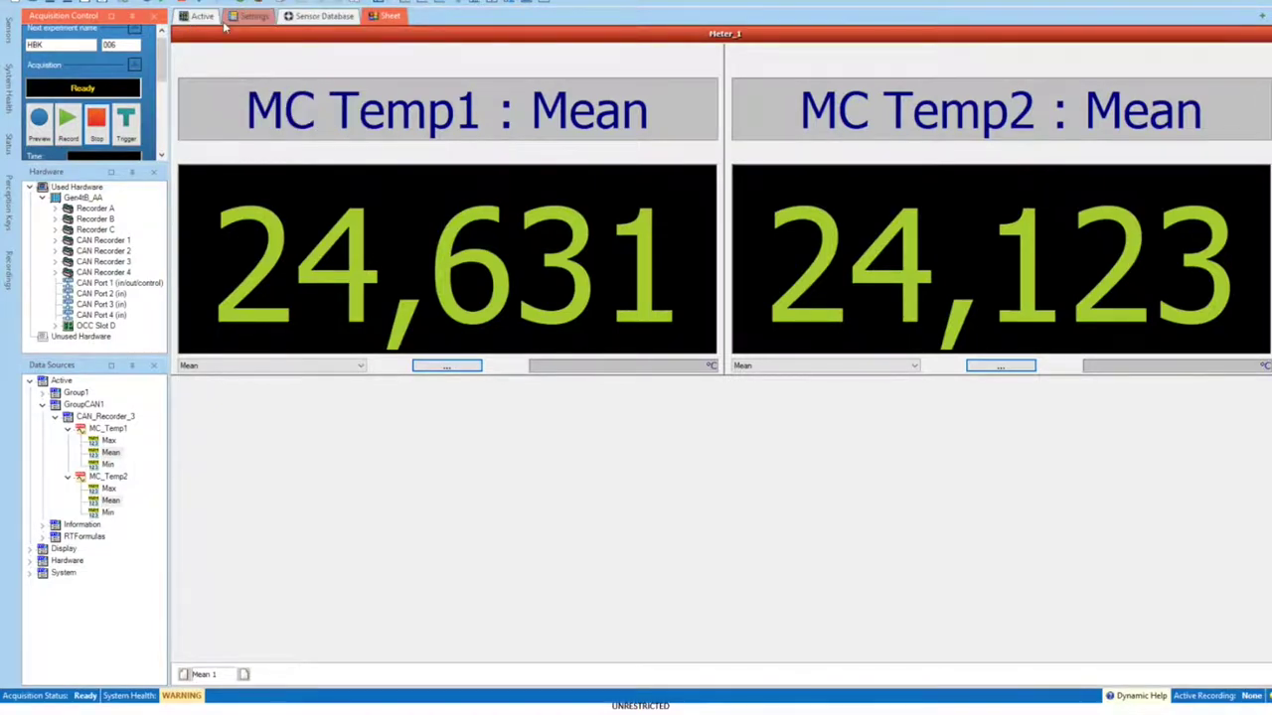
{"action": "left_click", "coordinate": [253, 16]}
{"action": "right_click", "coordinate": [250, 16]}
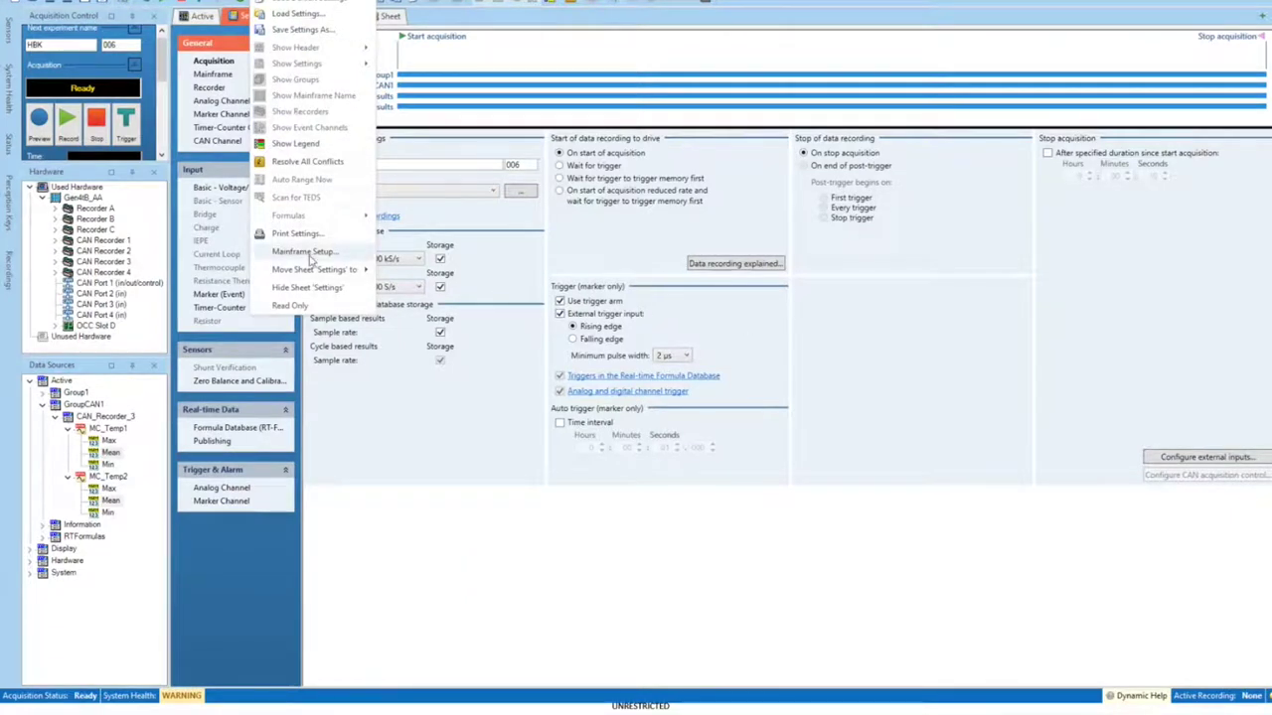
{"action": "left_click", "coordinate": [291, 254]}
{"action": "left_click", "coordinate": [425, 195]}
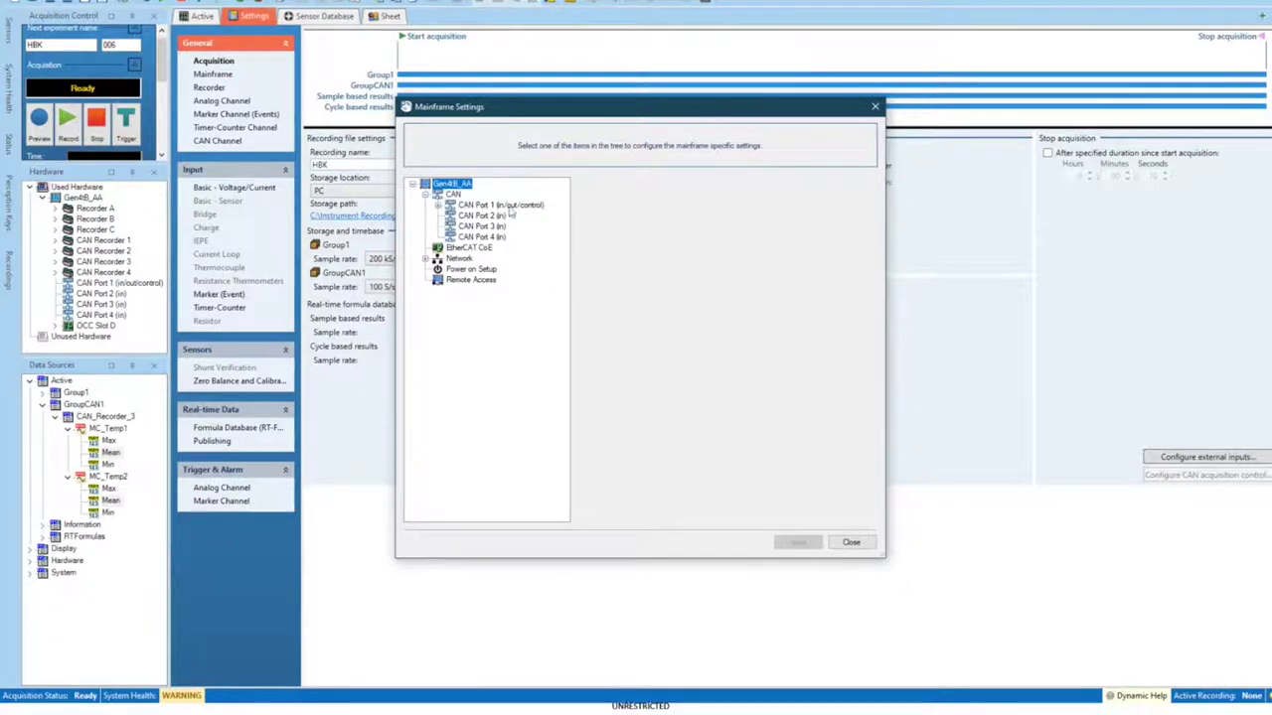
{"action": "left_click", "coordinate": [439, 206]}
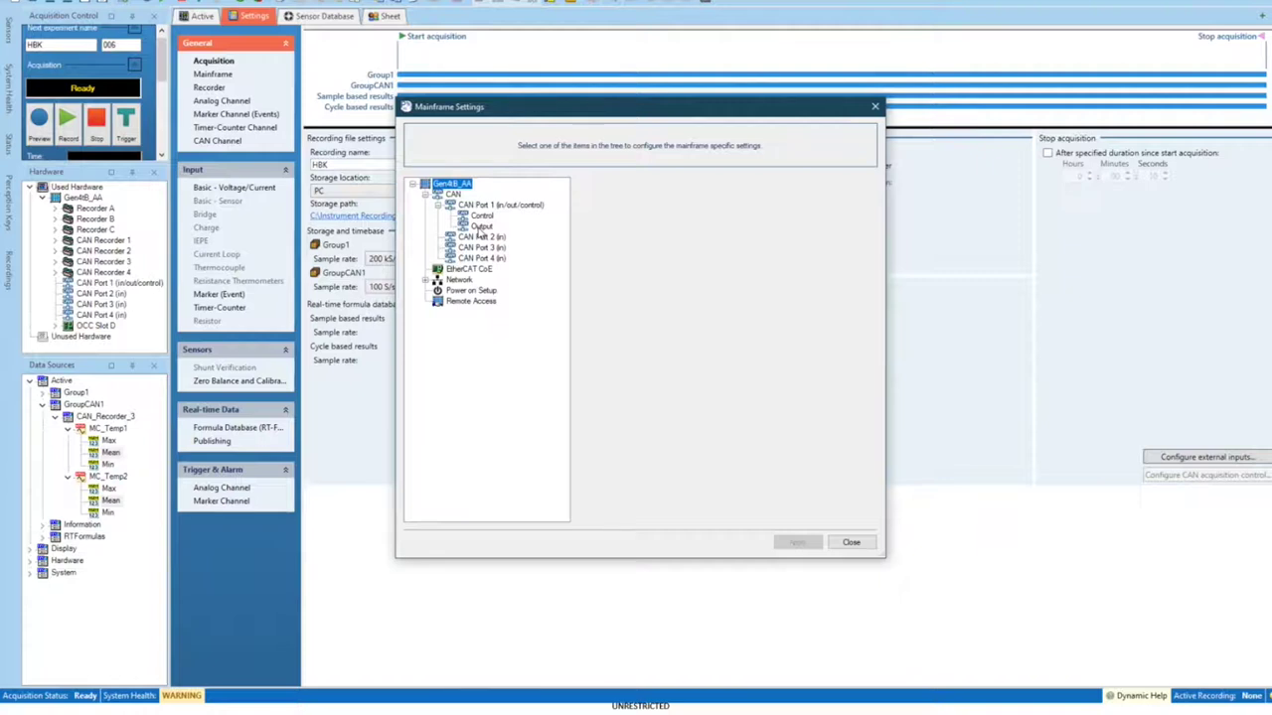
{"action": "left_click", "coordinate": [481, 228]}
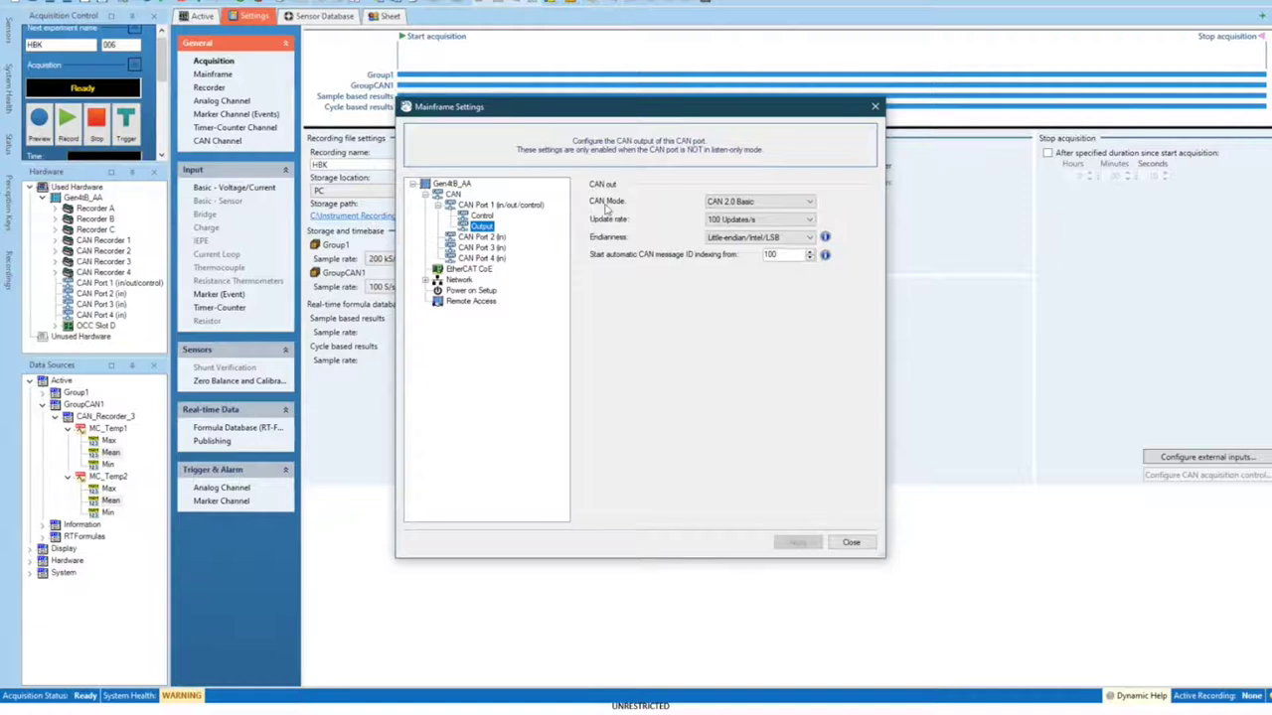
Step: Keep CAN Port 1 output at CAN 2.0 Basic mode and 100 Updates/s
{"action": "left_click", "coordinate": [786, 206]}
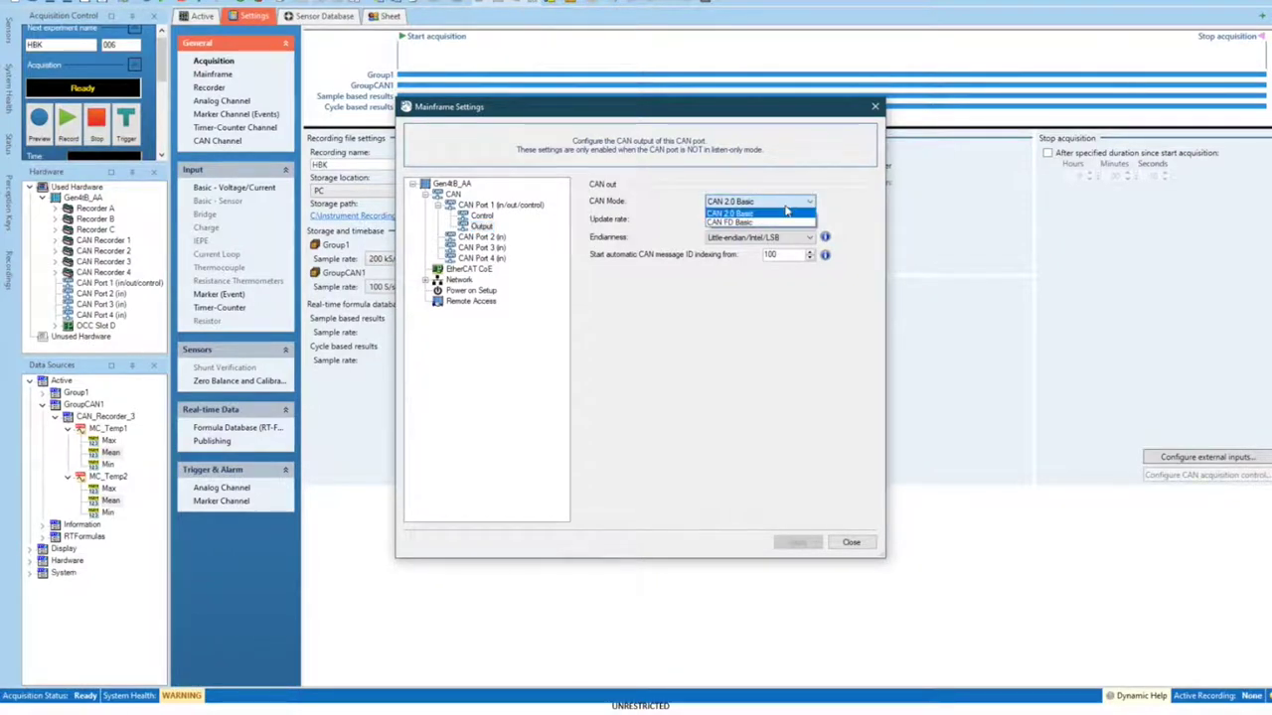
{"action": "left_click", "coordinate": [735, 214]}
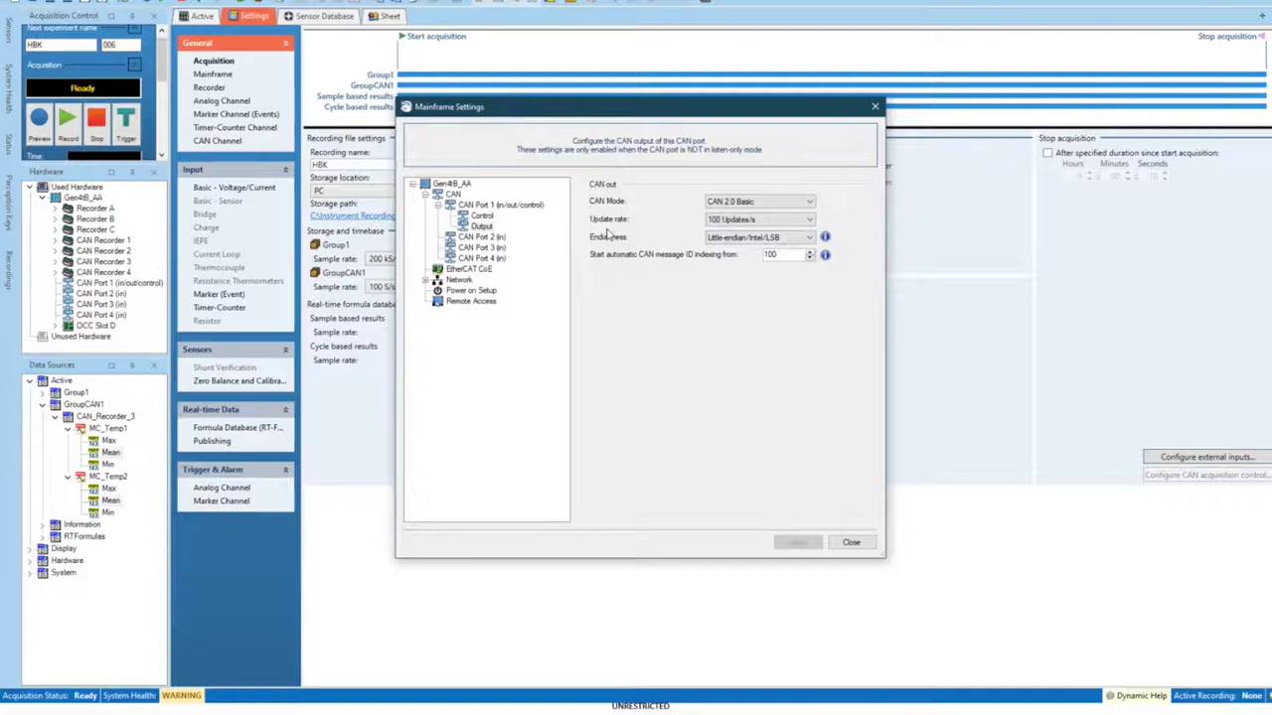
{"action": "left_click", "coordinate": [756, 219]}
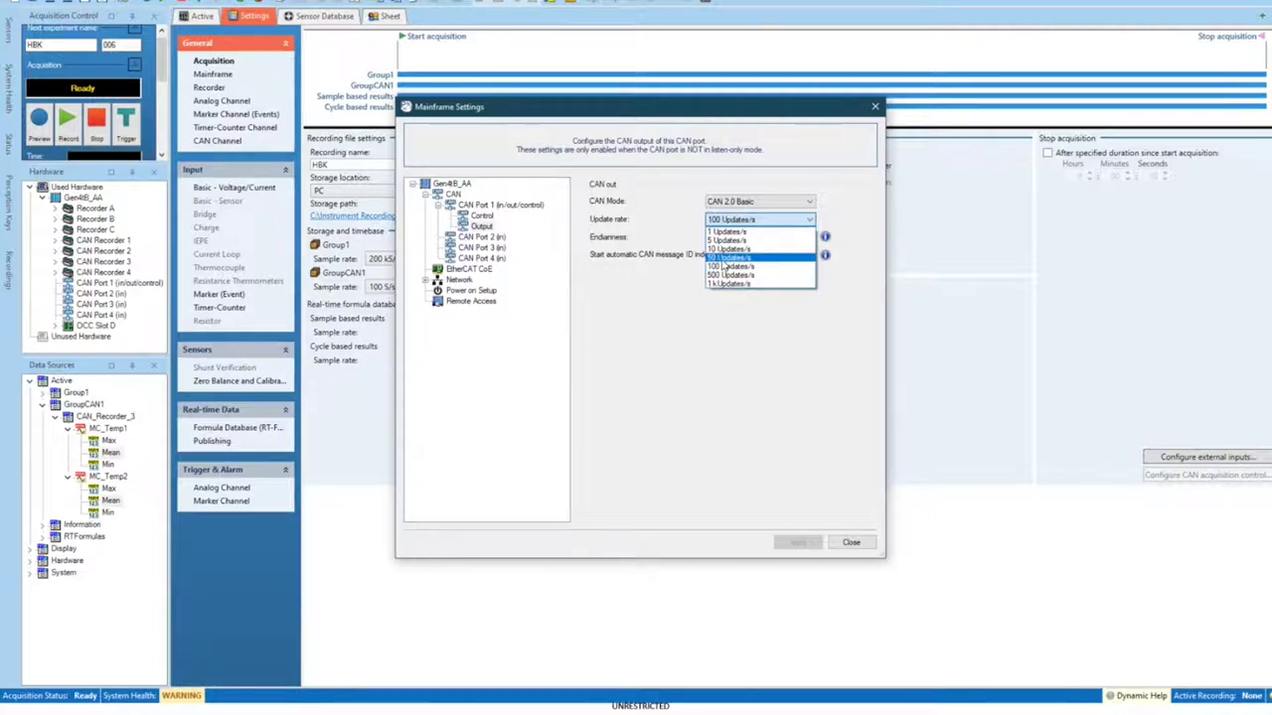
{"action": "left_click", "coordinate": [724, 268]}
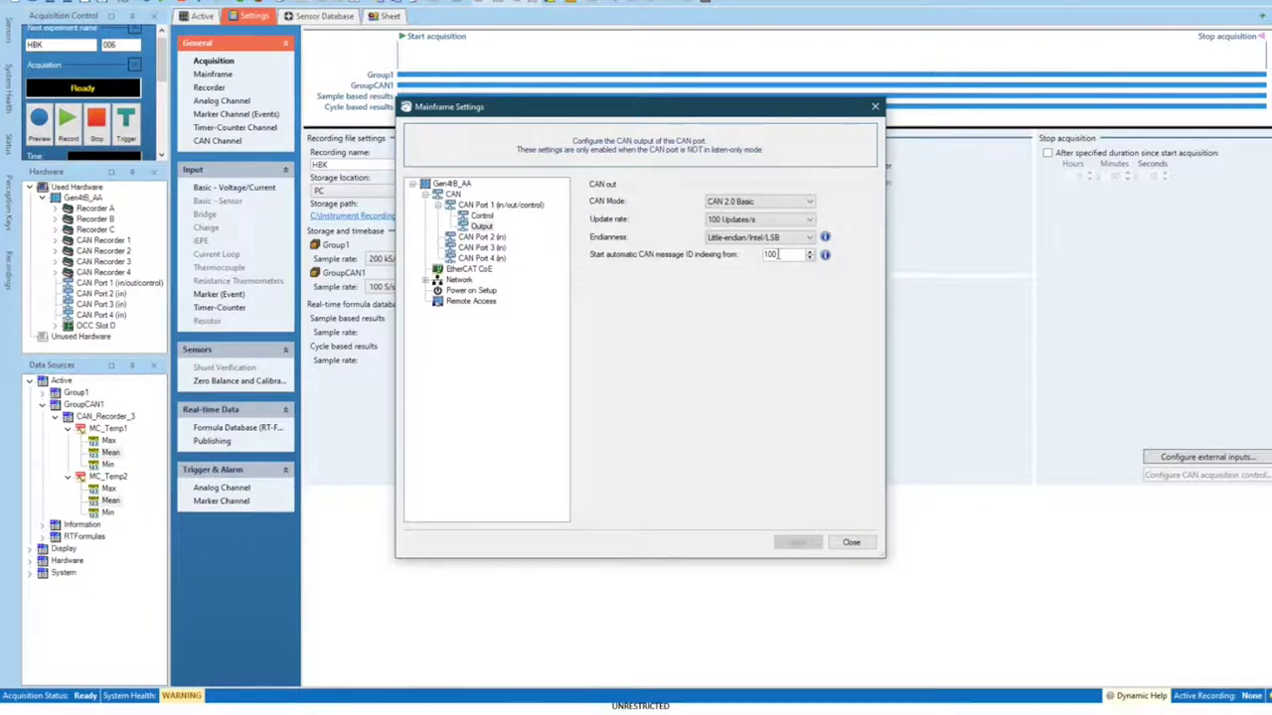
Step: Set the starting CAN message ID to 123, then apply and close Mainframe Settings
{"action": "double_click", "coordinate": [778, 254]}
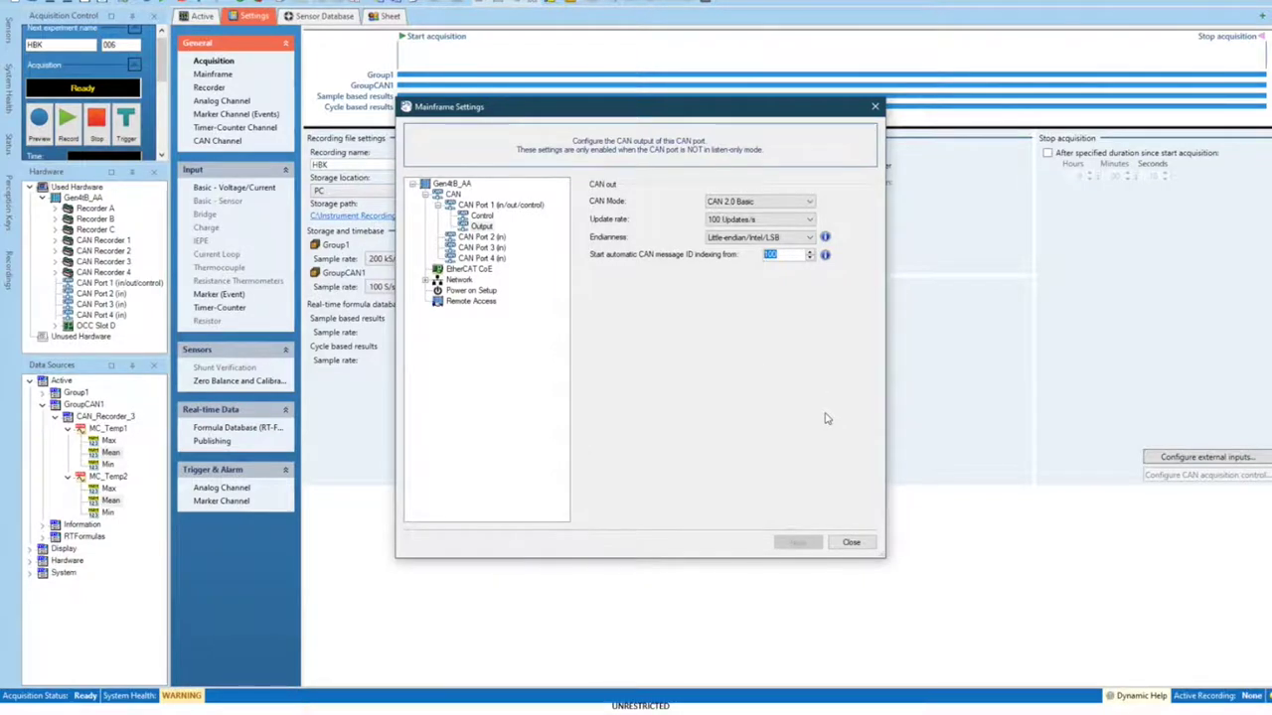
{"action": "type", "text": "123"}
{"action": "left_click", "coordinate": [481, 227]}
{"action": "left_click", "coordinate": [480, 216]}
{"action": "left_click", "coordinate": [481, 226]}
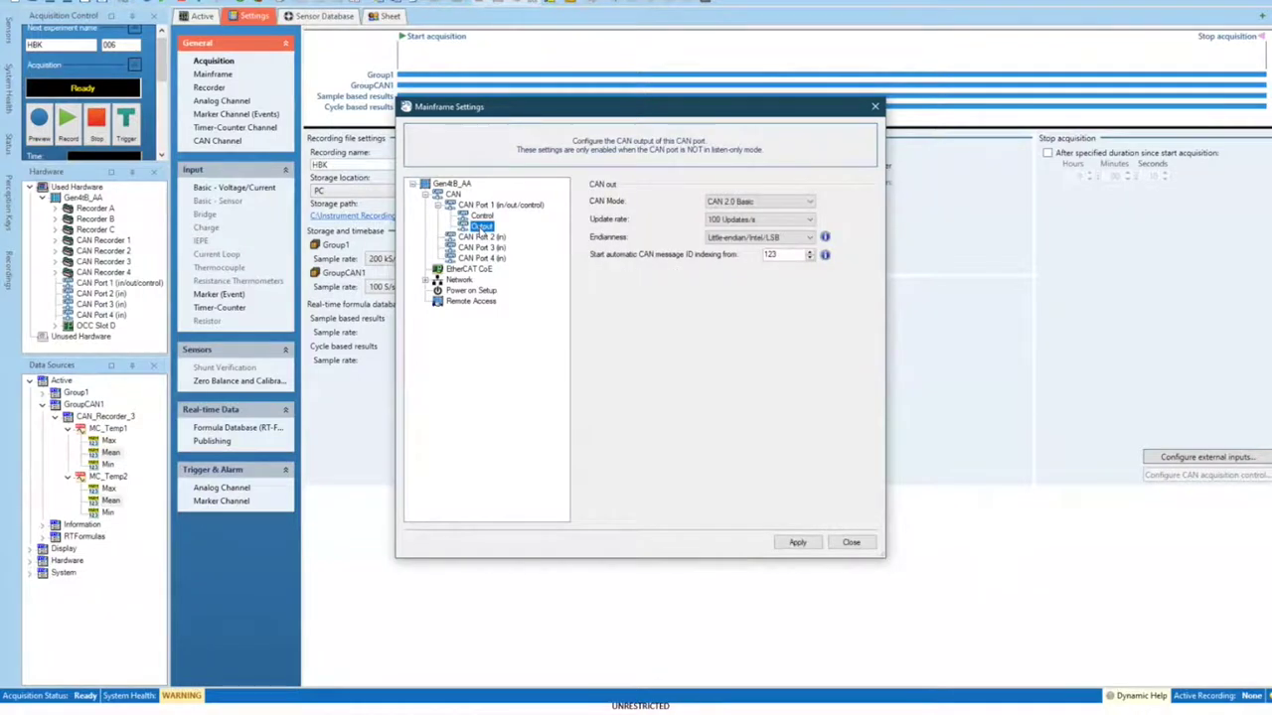
{"action": "left_click", "coordinate": [798, 543]}
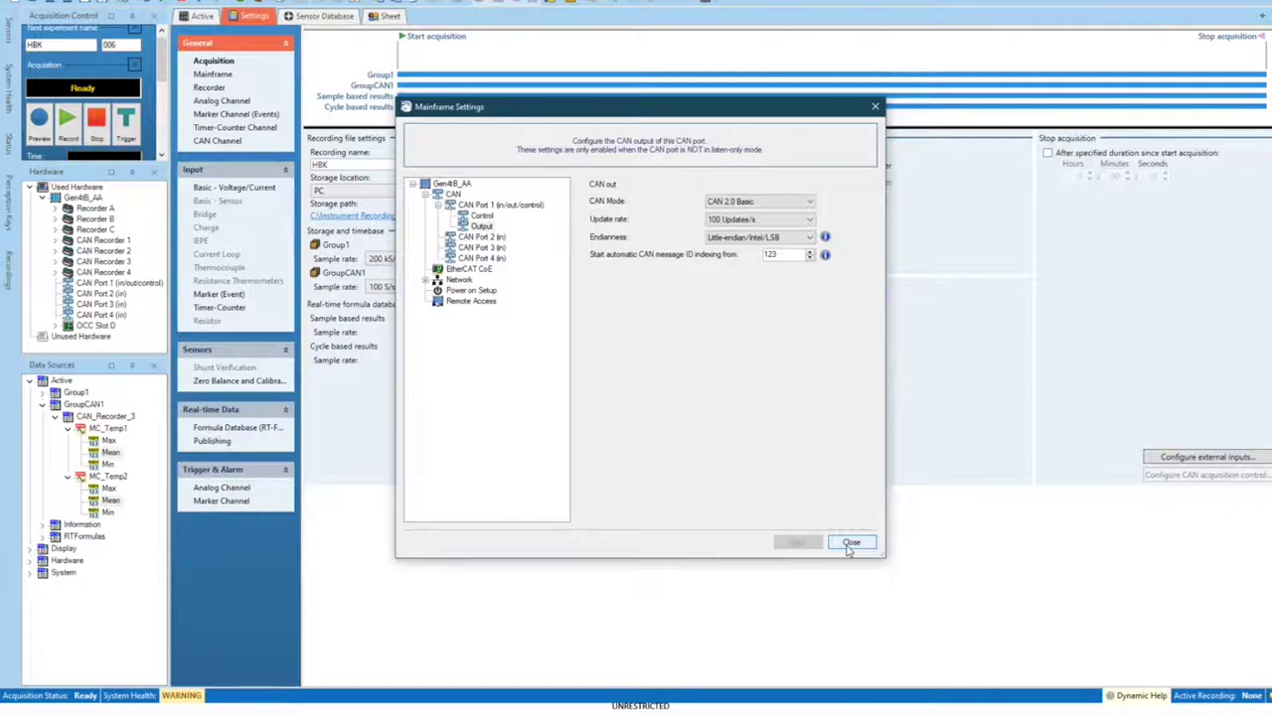
{"action": "left_click", "coordinate": [851, 545]}
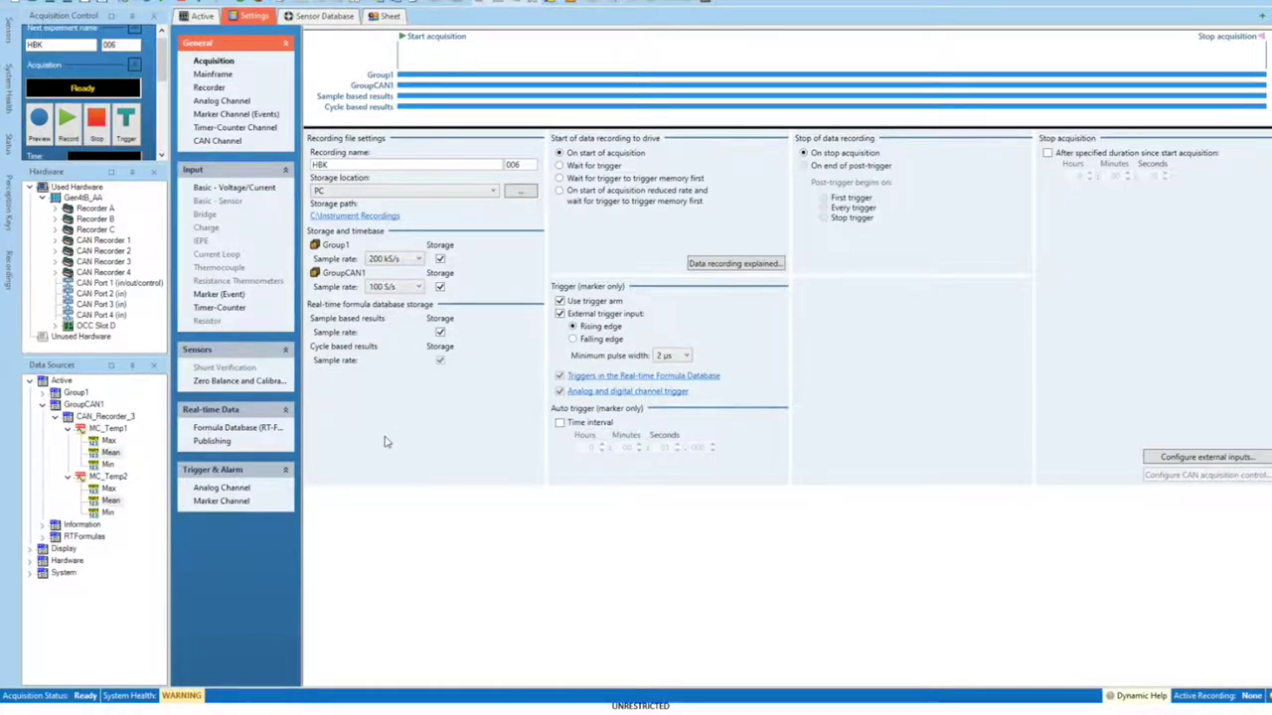
Step: Show the Real-time Data Publishing table for Gen4B_AA under Settings
{"action": "left_click", "coordinate": [202, 444]}
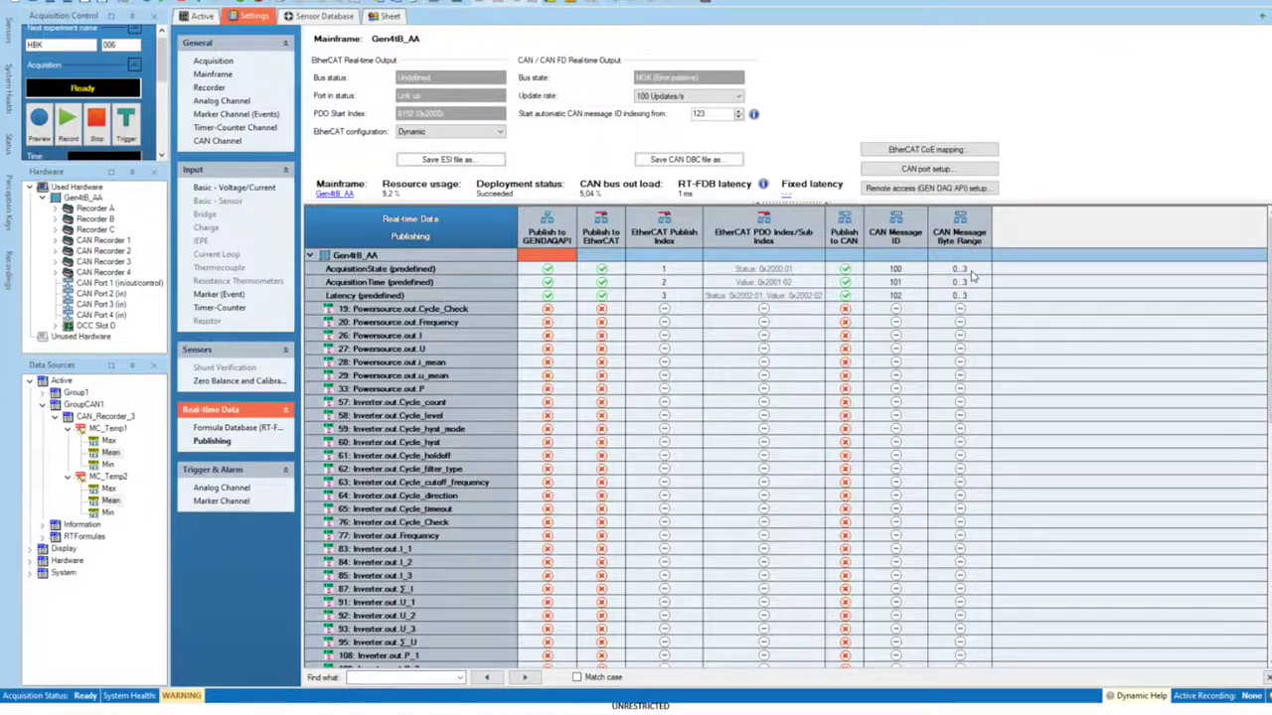
Step: Keep AcquisitionState's byte range at 0..3 and publish the Powersource signals to CAN
{"action": "left_click", "coordinate": [979, 274]}
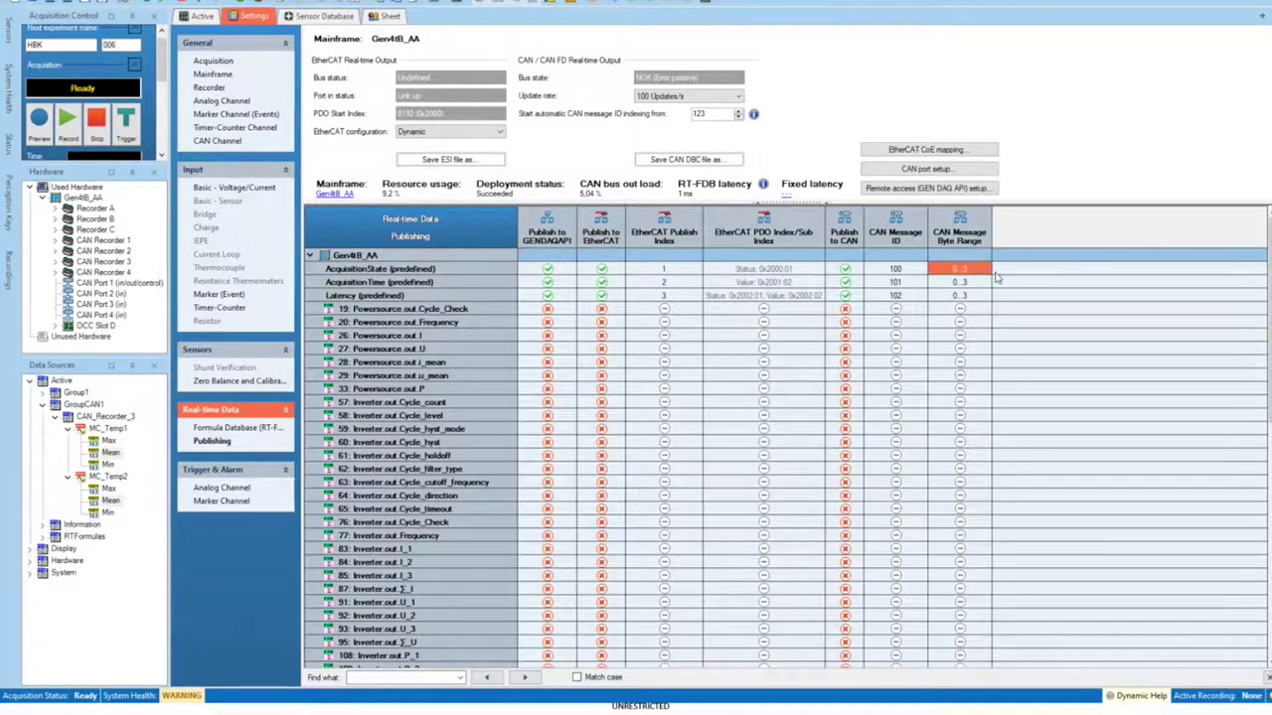
{"action": "left_click", "coordinate": [987, 275]}
{"action": "left_click", "coordinate": [986, 270]}
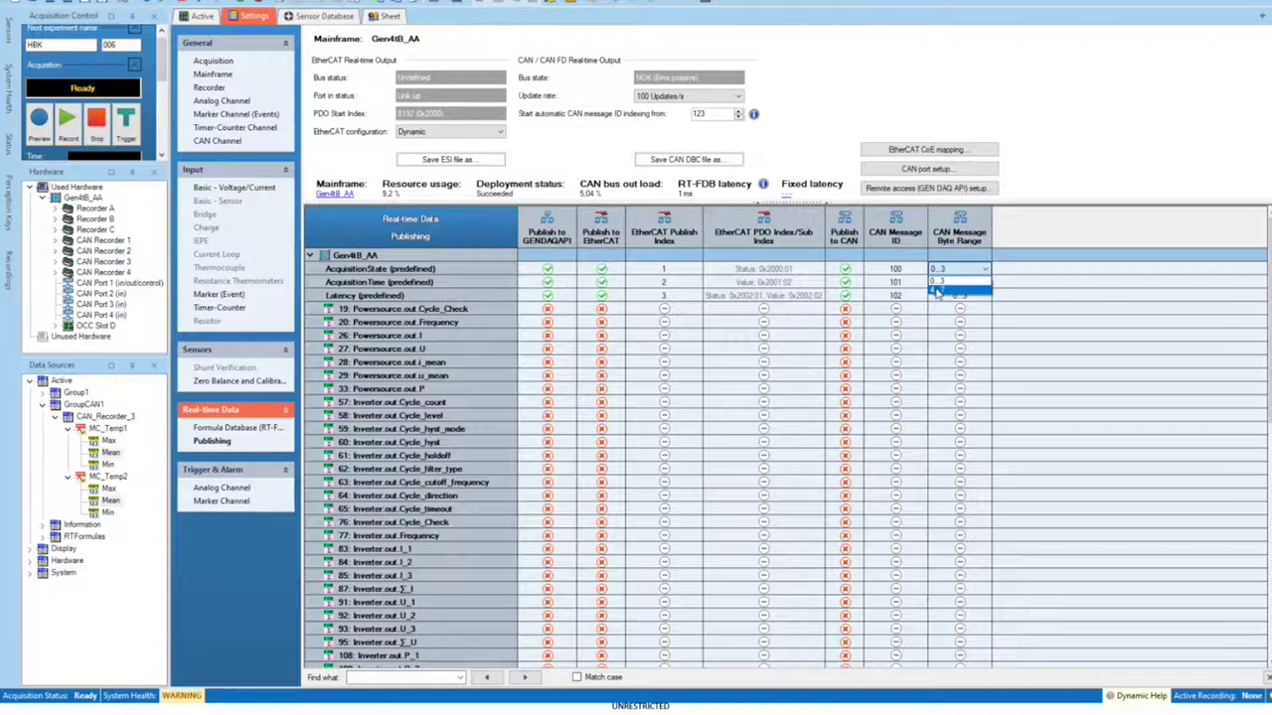
{"action": "left_click", "coordinate": [936, 290]}
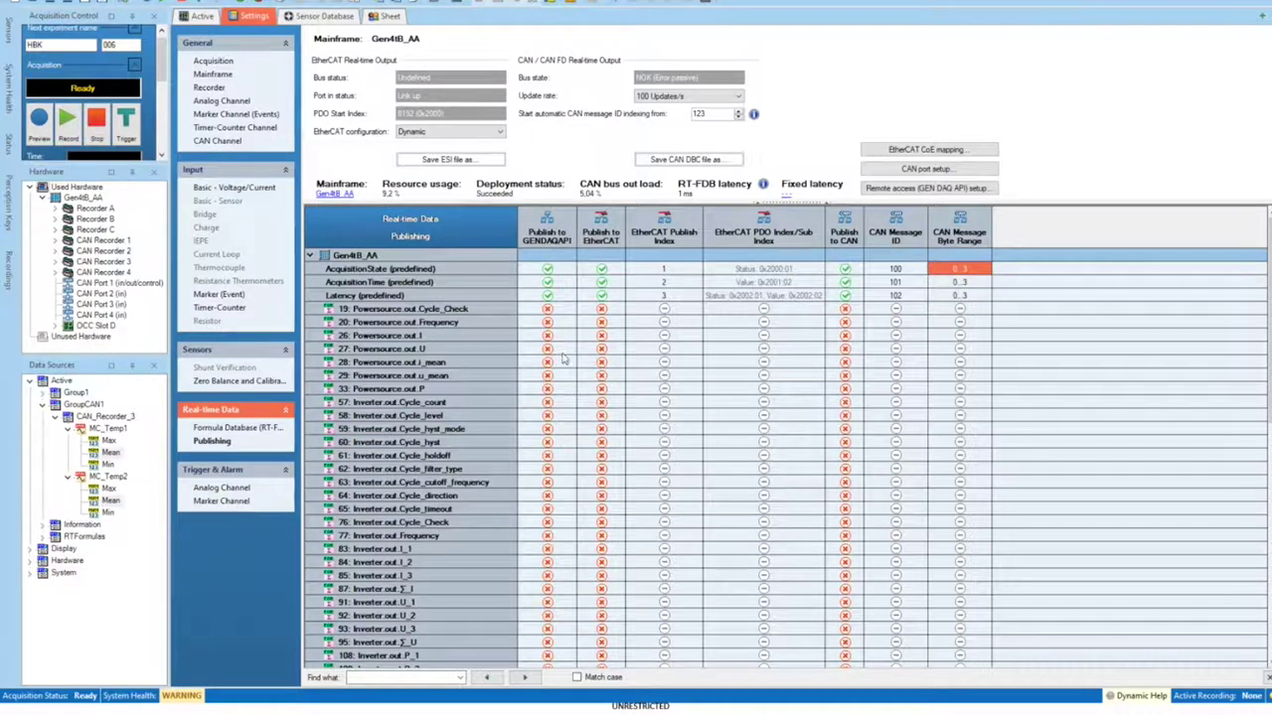
{"action": "left_click_drag", "start_coordinate": [843, 337], "coordinate": [847, 389]}
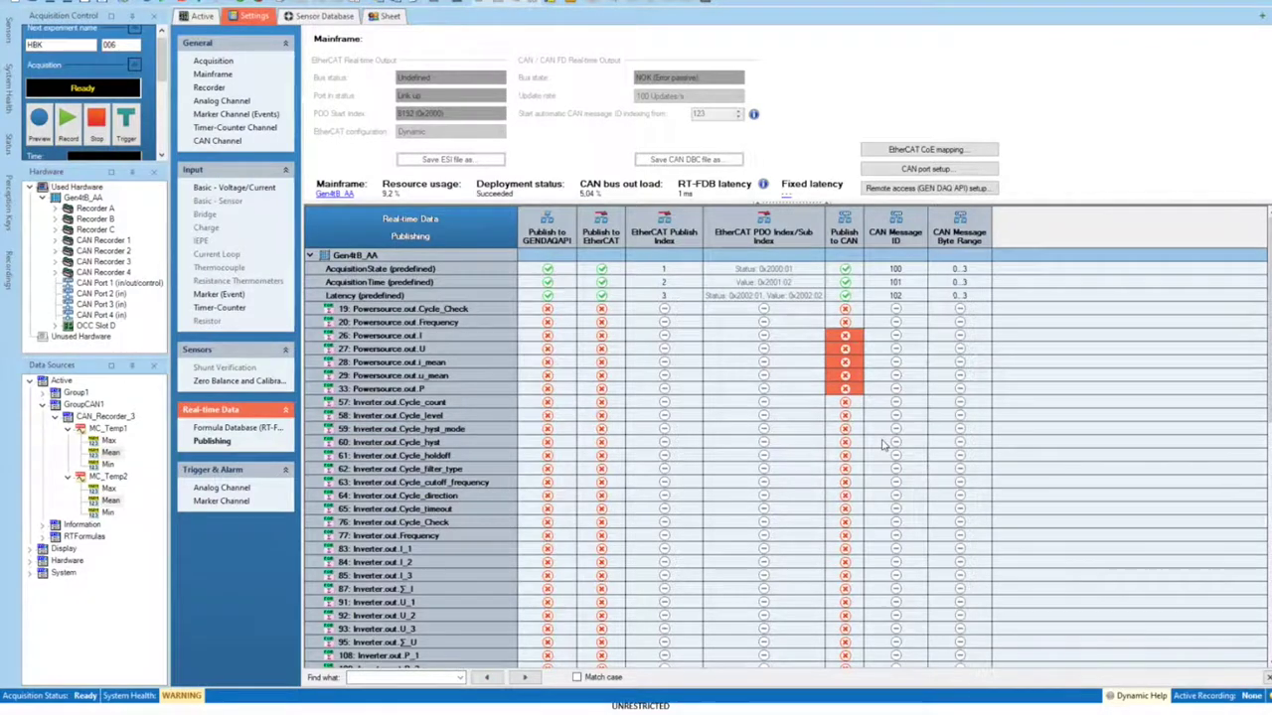
{"action": "key", "text": "space"}
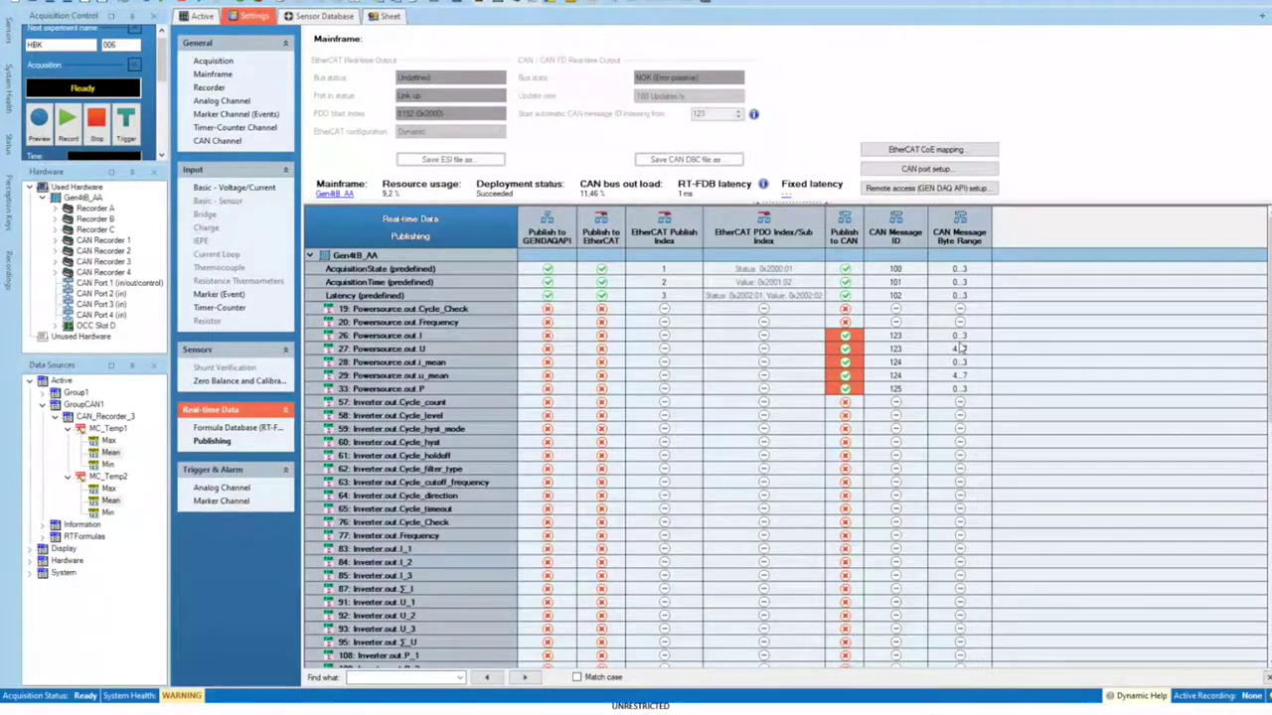
Step: Give Powersource.out.U CAN message ID 127 with byte range 0..3
{"action": "left_click", "coordinate": [922, 348]}
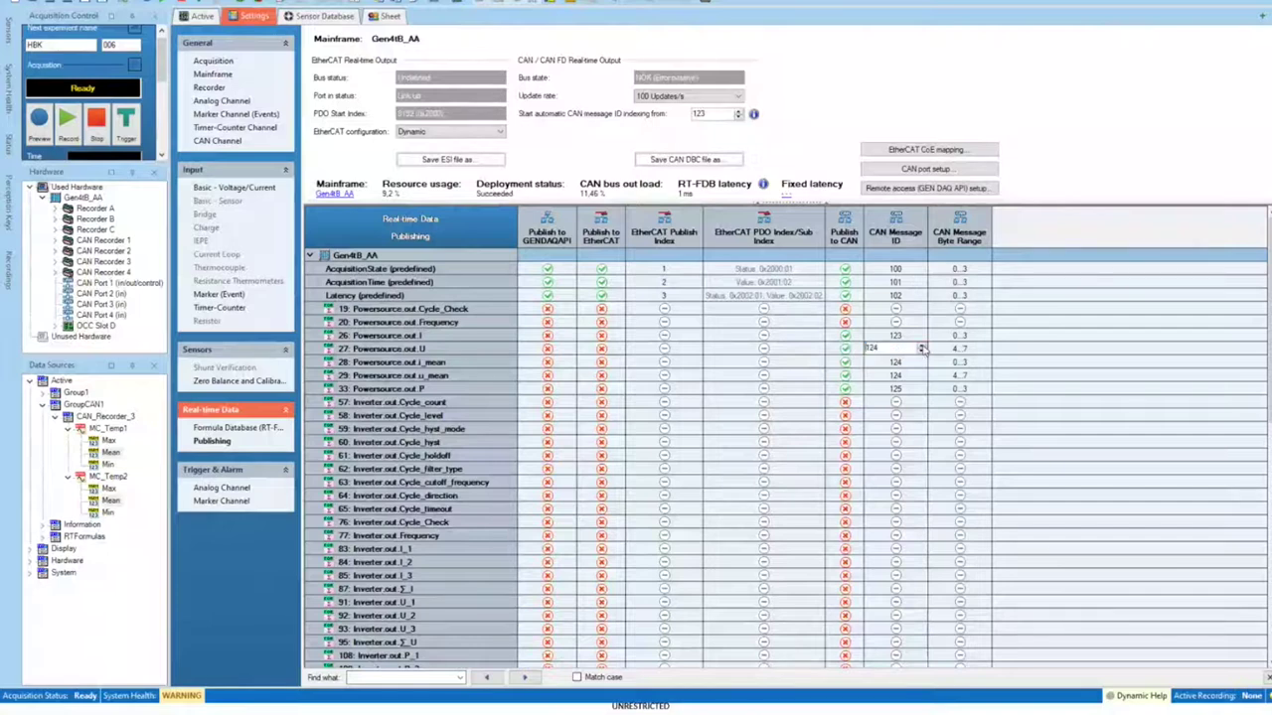
{"action": "double_click", "coordinate": [923, 346]}
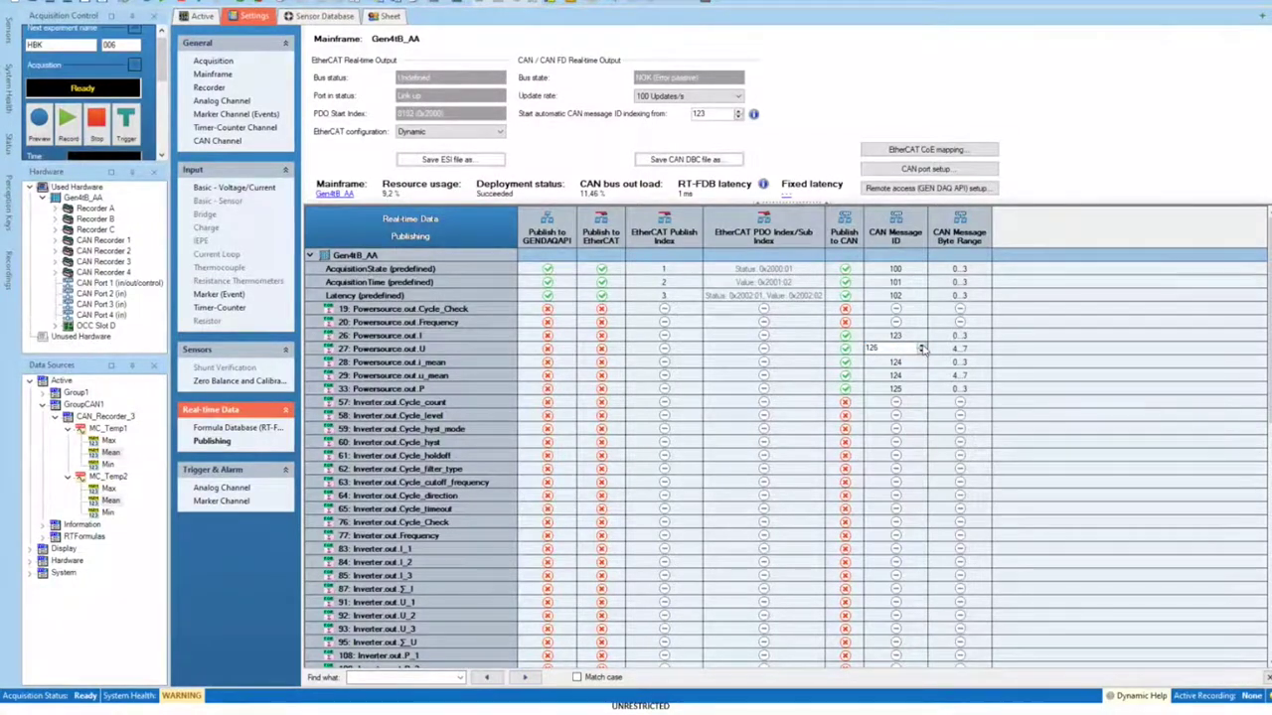
{"action": "left_click", "coordinate": [956, 348]}
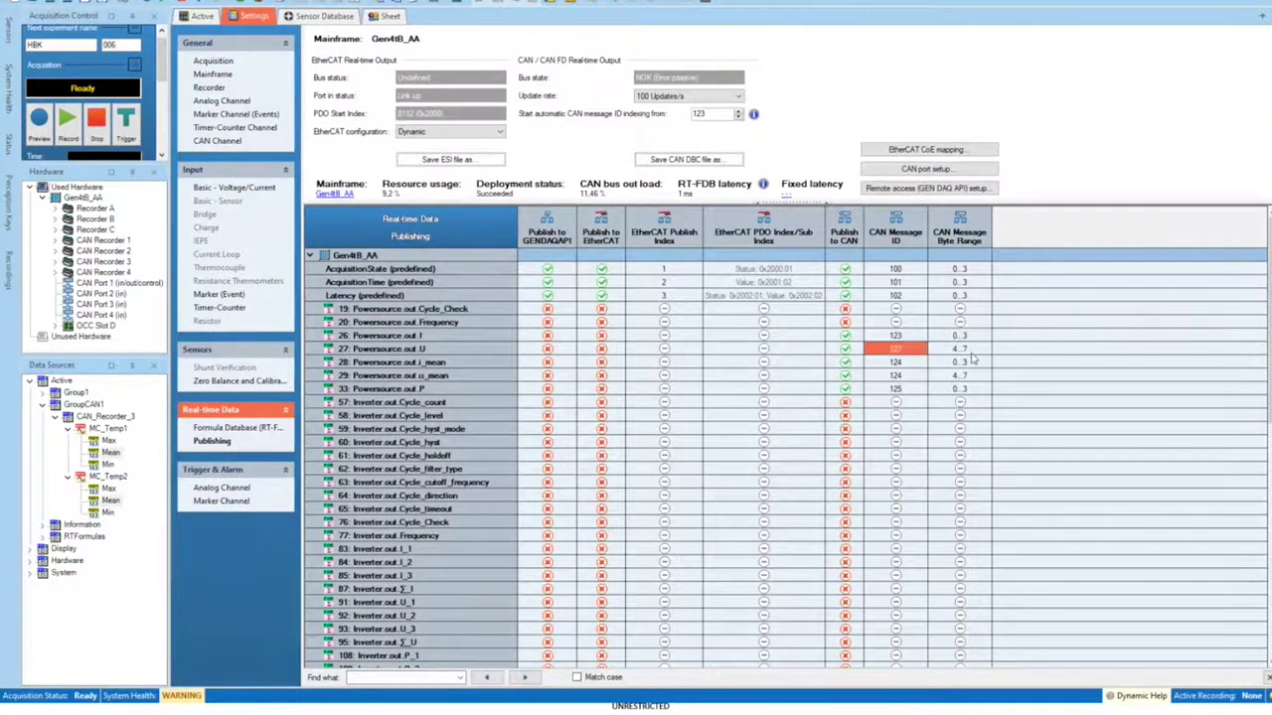
{"action": "left_click", "coordinate": [984, 349]}
{"action": "left_click", "coordinate": [984, 360]}
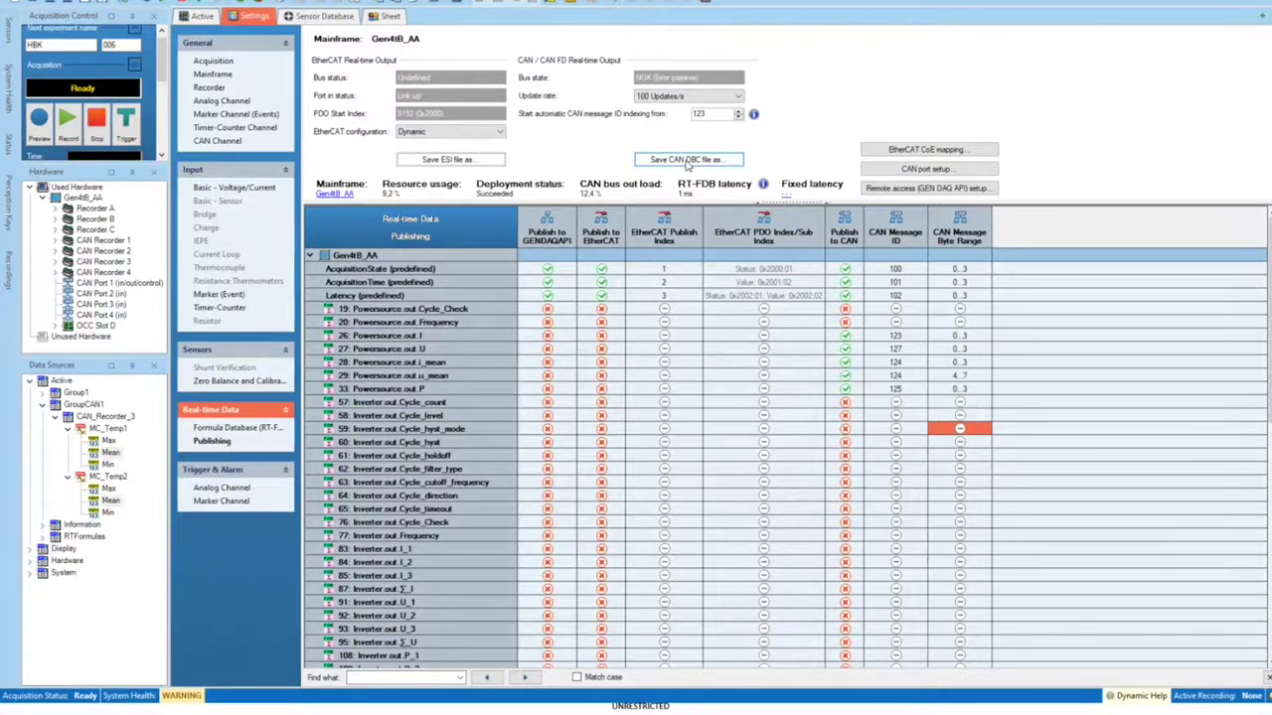
{"action": "left_click", "coordinate": [687, 165]}
{"action": "left_click_drag", "start_coordinate": [447, 15], "coordinate": [524, 13]}
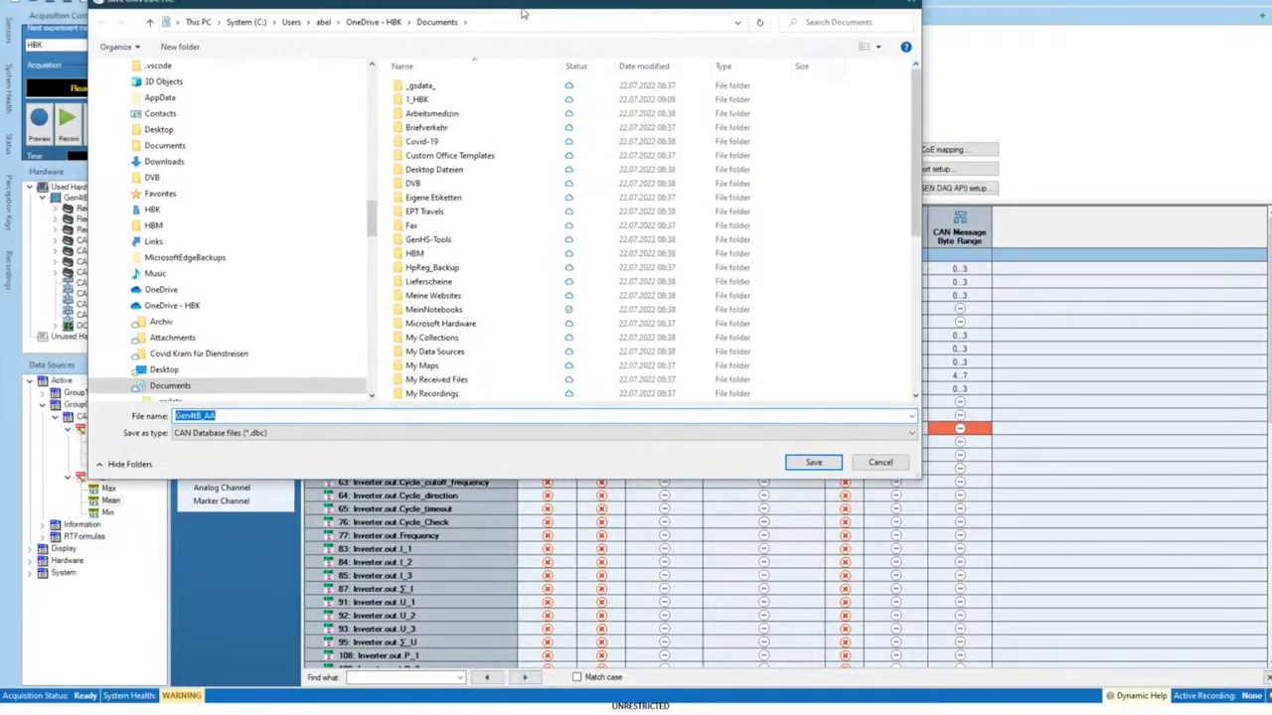
{"action": "left_click", "coordinate": [880, 463]}
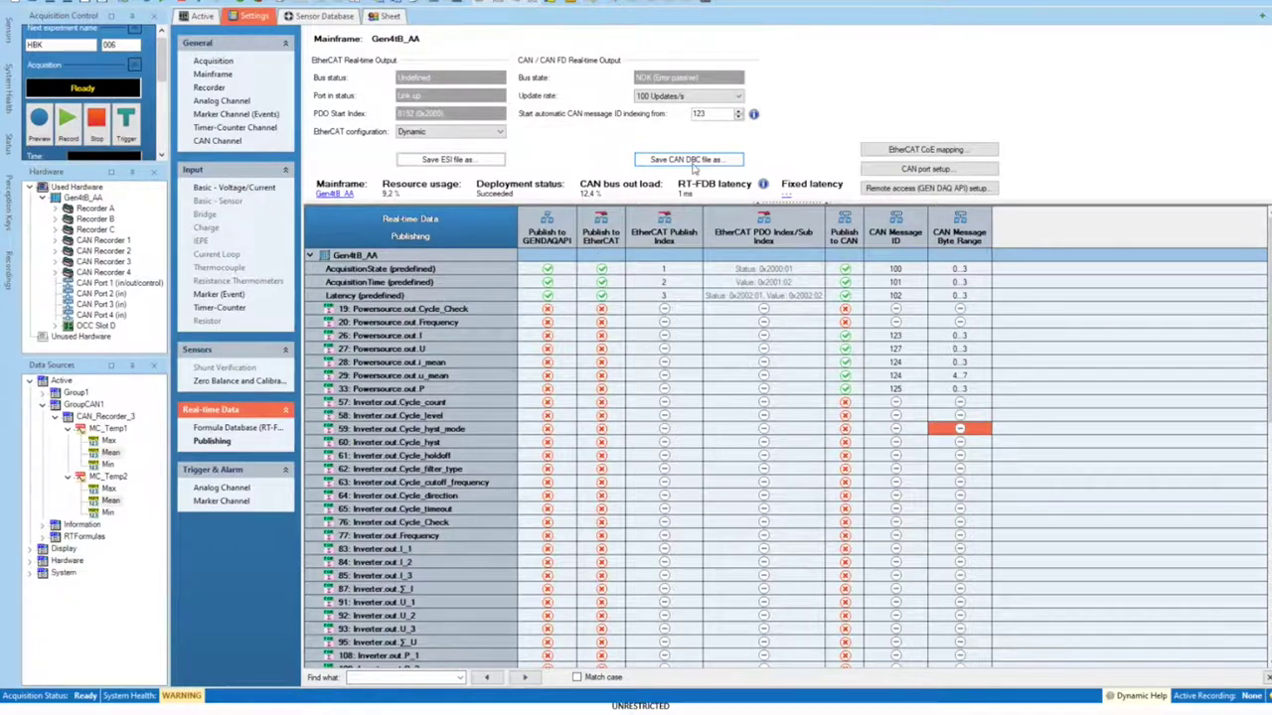
Step: Open CAN acquisition control configuration and browse CAN Port 1's nodes, ending on Control
{"action": "left_click", "coordinate": [206, 66]}
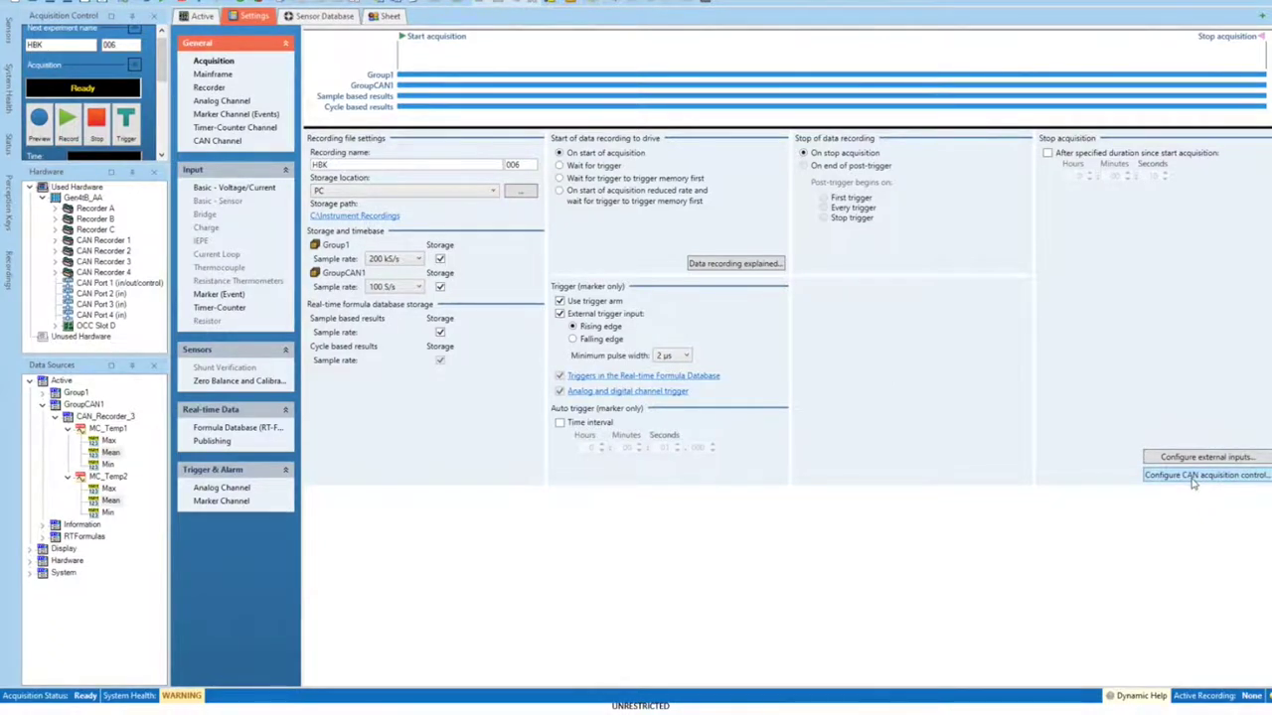
{"action": "left_click", "coordinate": [1188, 477]}
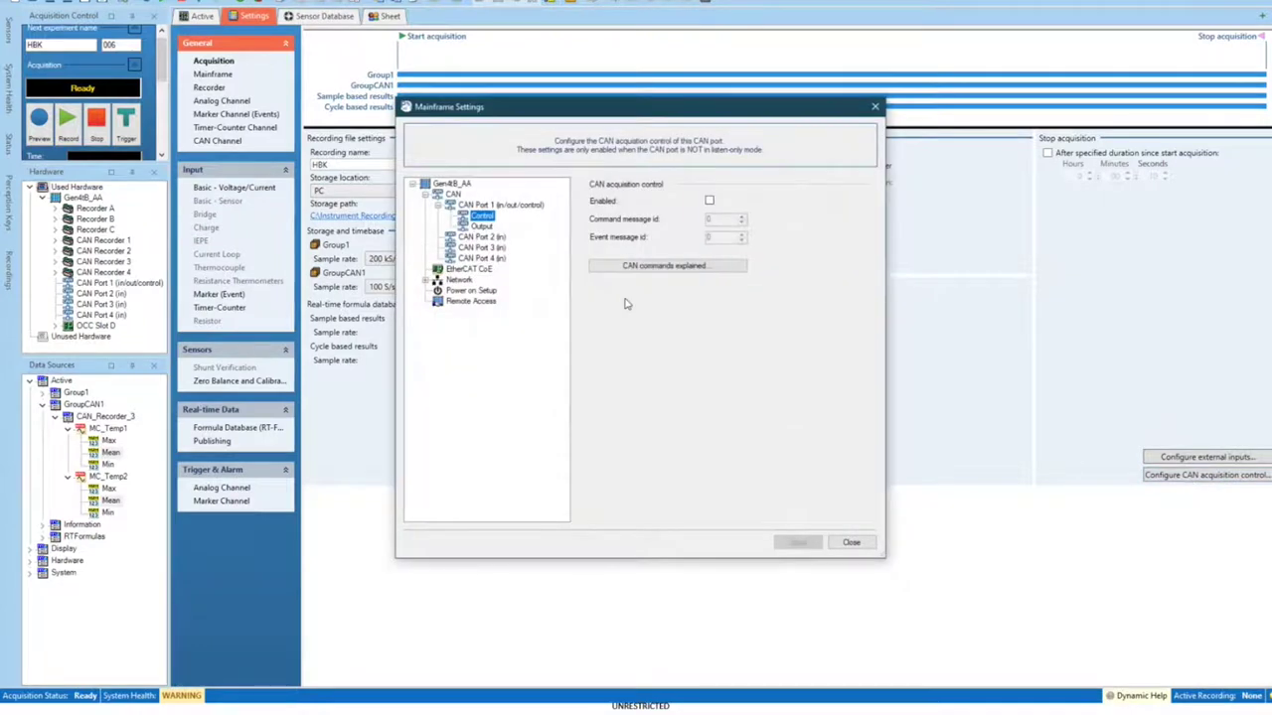
{"action": "left_click", "coordinate": [492, 206]}
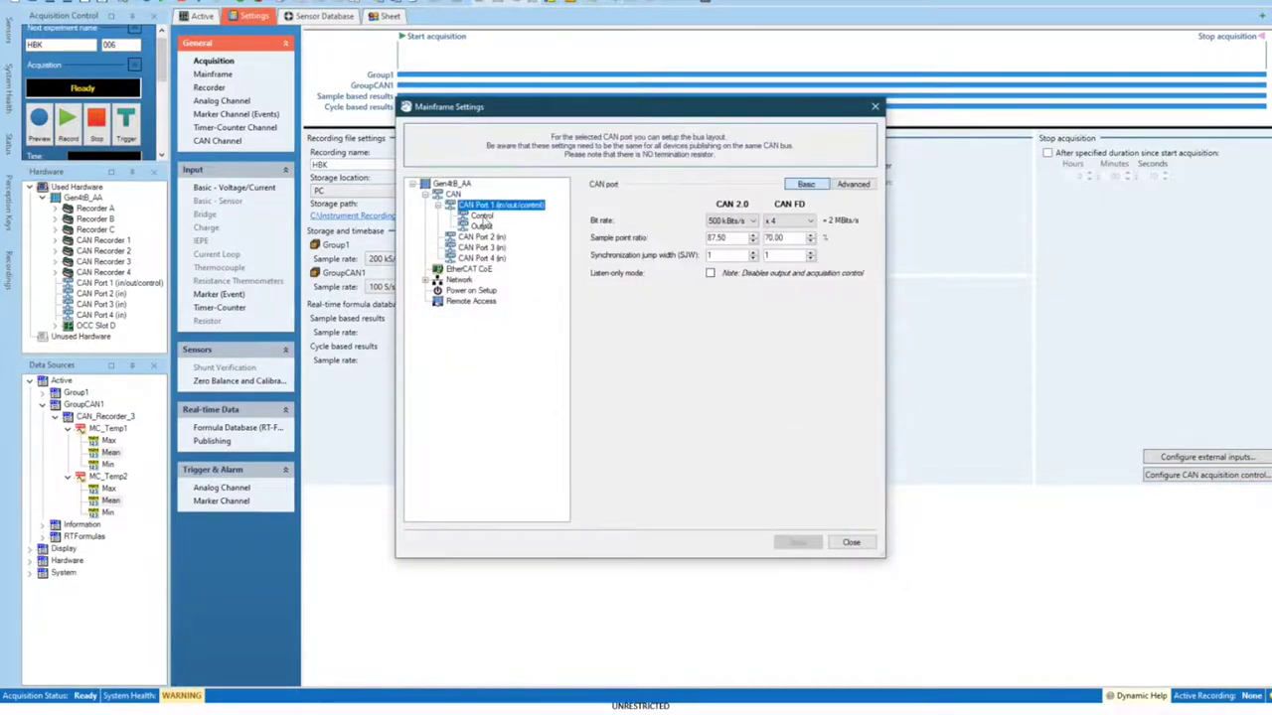
{"action": "left_click", "coordinate": [485, 216]}
{"action": "left_click", "coordinate": [483, 227]}
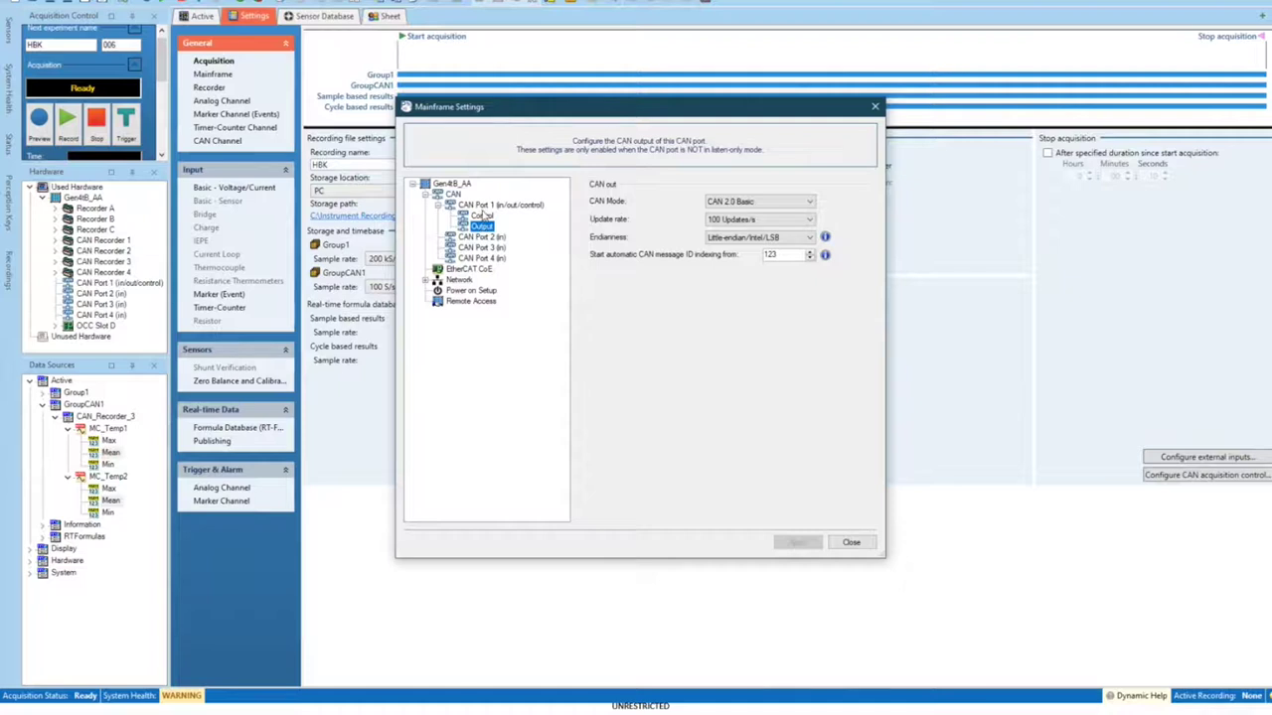
{"action": "left_click", "coordinate": [486, 206]}
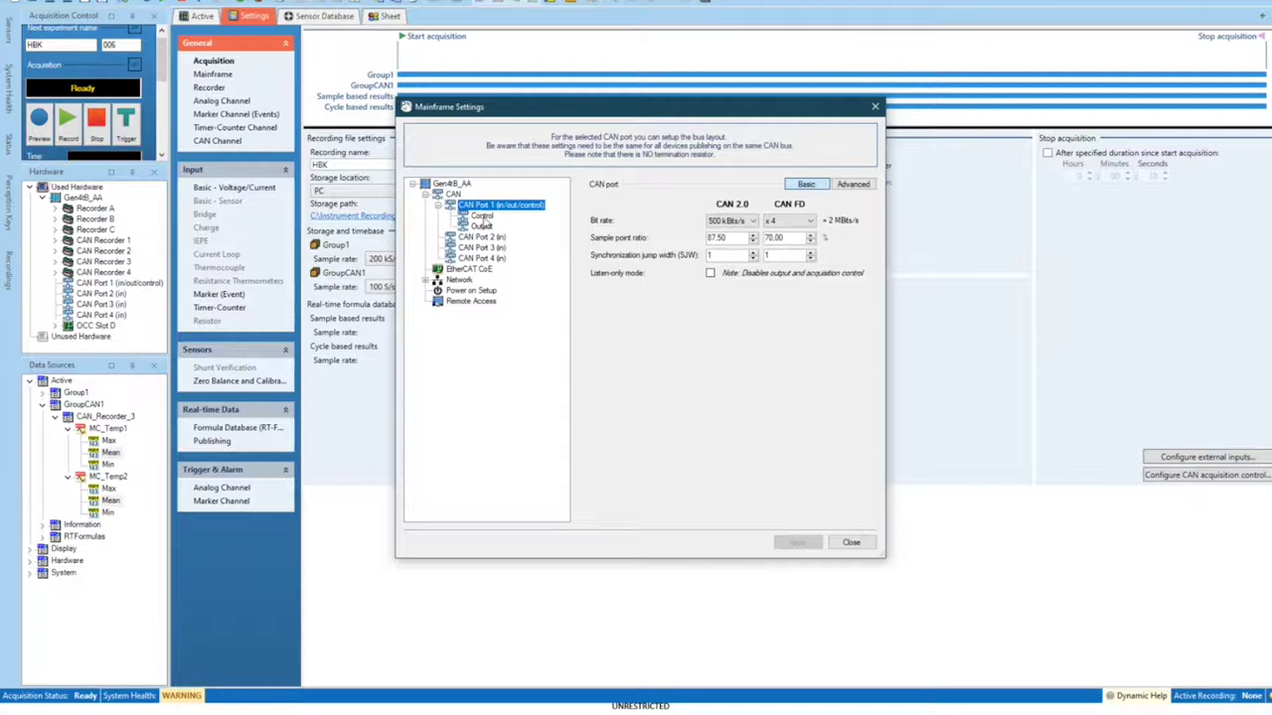
{"action": "left_click", "coordinate": [482, 217]}
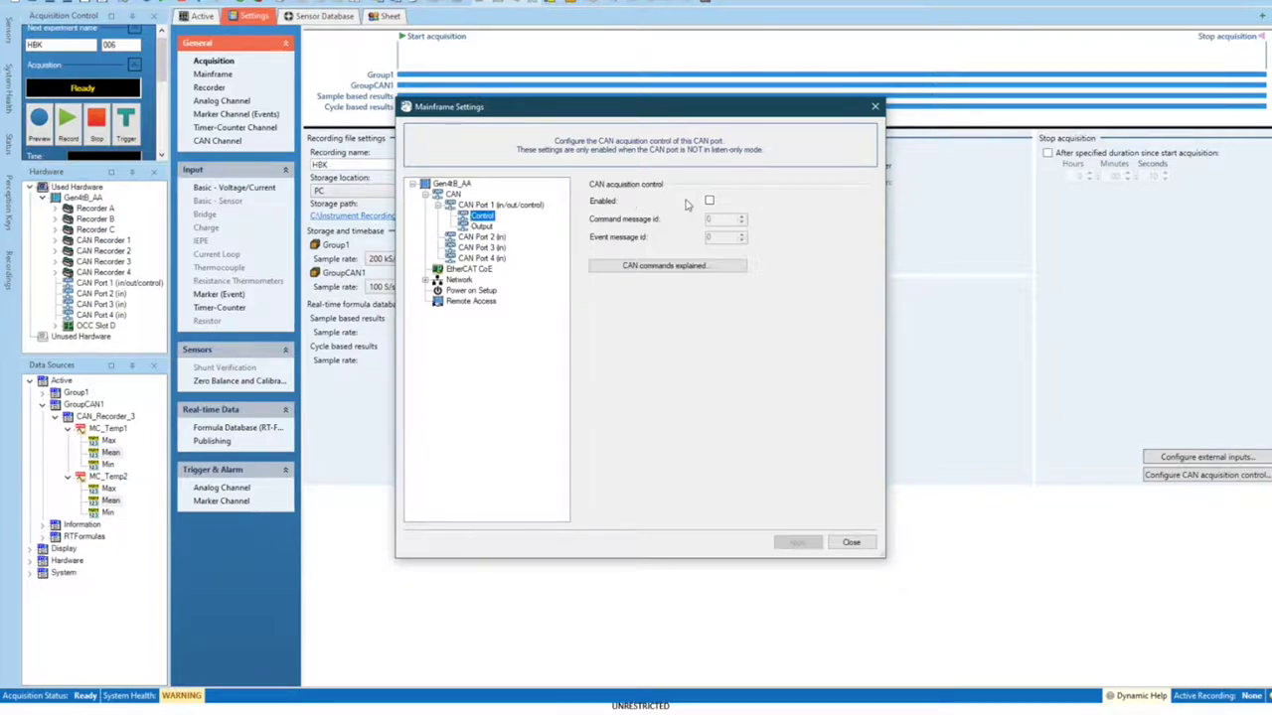
Step: Enable CAN Port 1 acquisition control with command message ID 31 and event message ID 0
{"action": "left_click", "coordinate": [710, 202]}
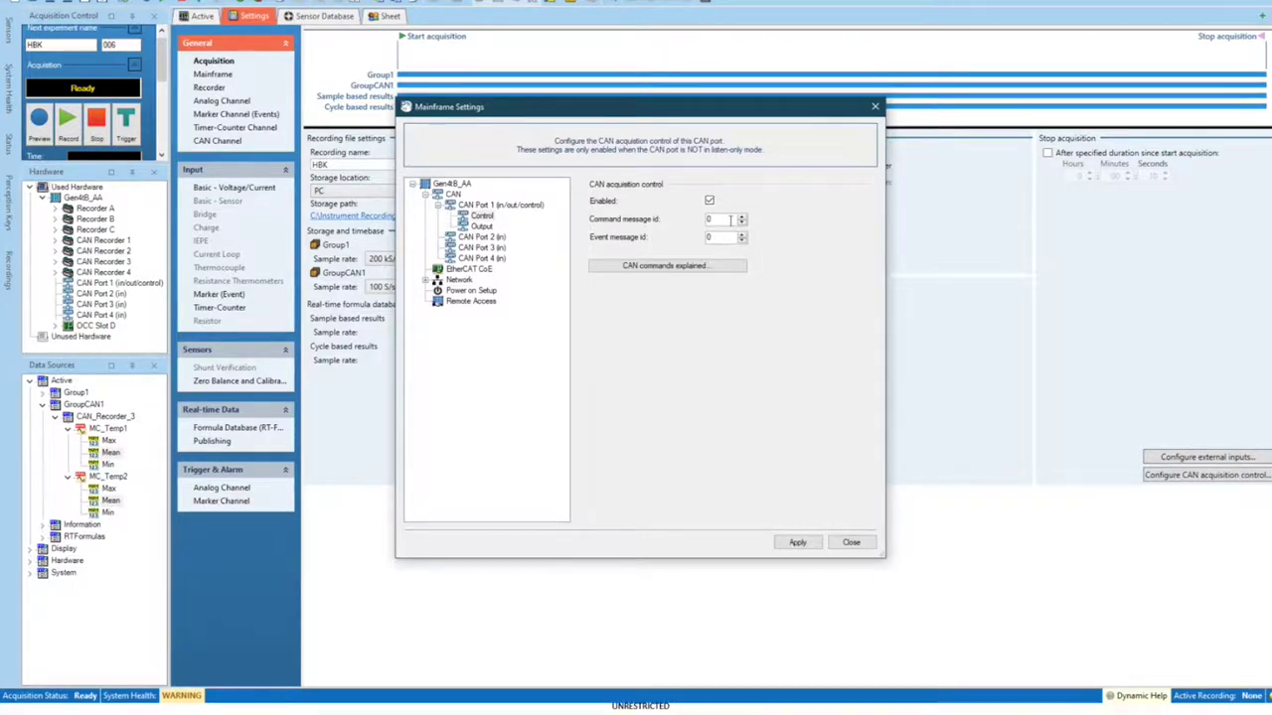
{"action": "double_click", "coordinate": [712, 219]}
{"action": "type", "text": "31"}
{"action": "double_click", "coordinate": [708, 238]}
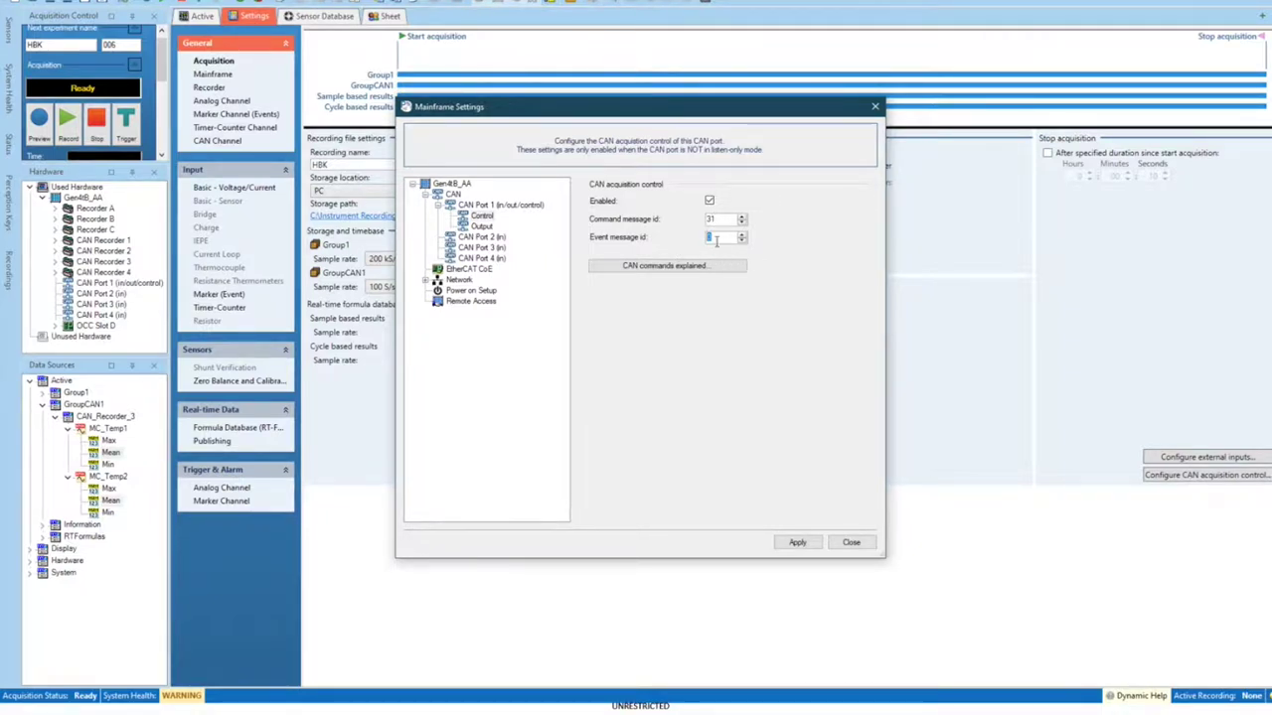
{"action": "left_click", "coordinate": [719, 242]}
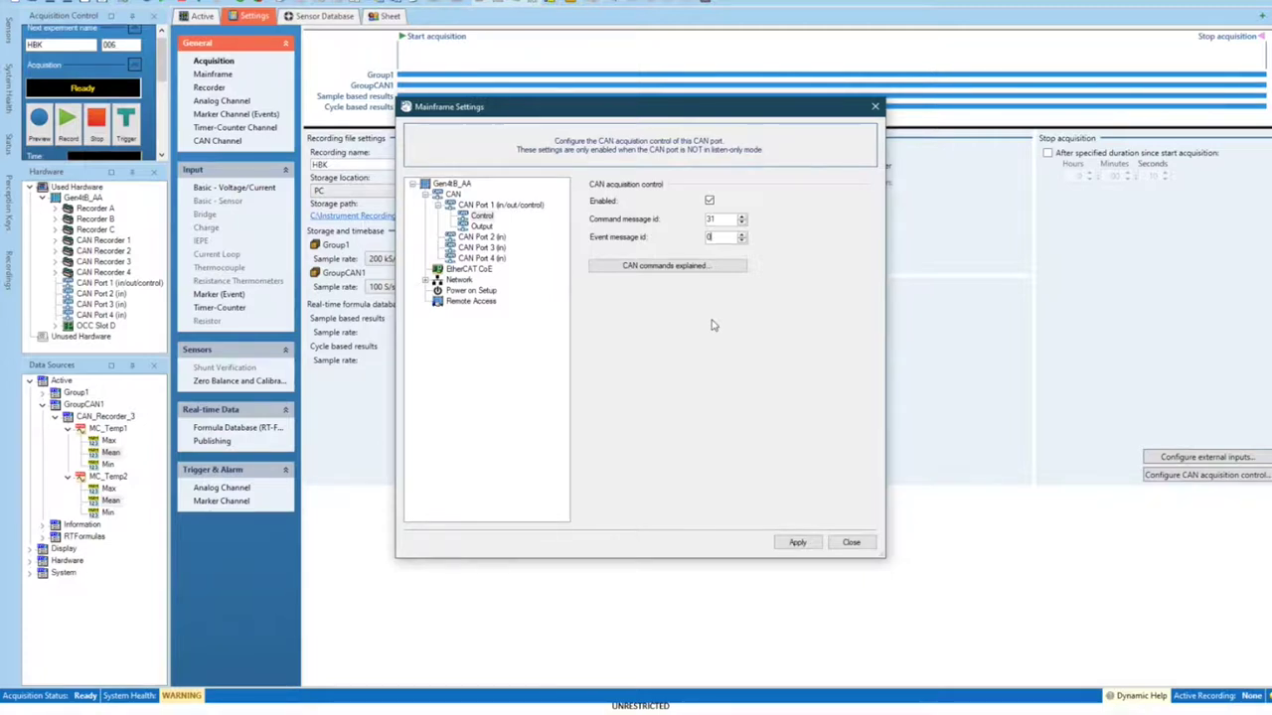
Step: Open the CAN commands guide PDF and scroll to the Mainframe control commands table
{"action": "left_click", "coordinate": [668, 266]}
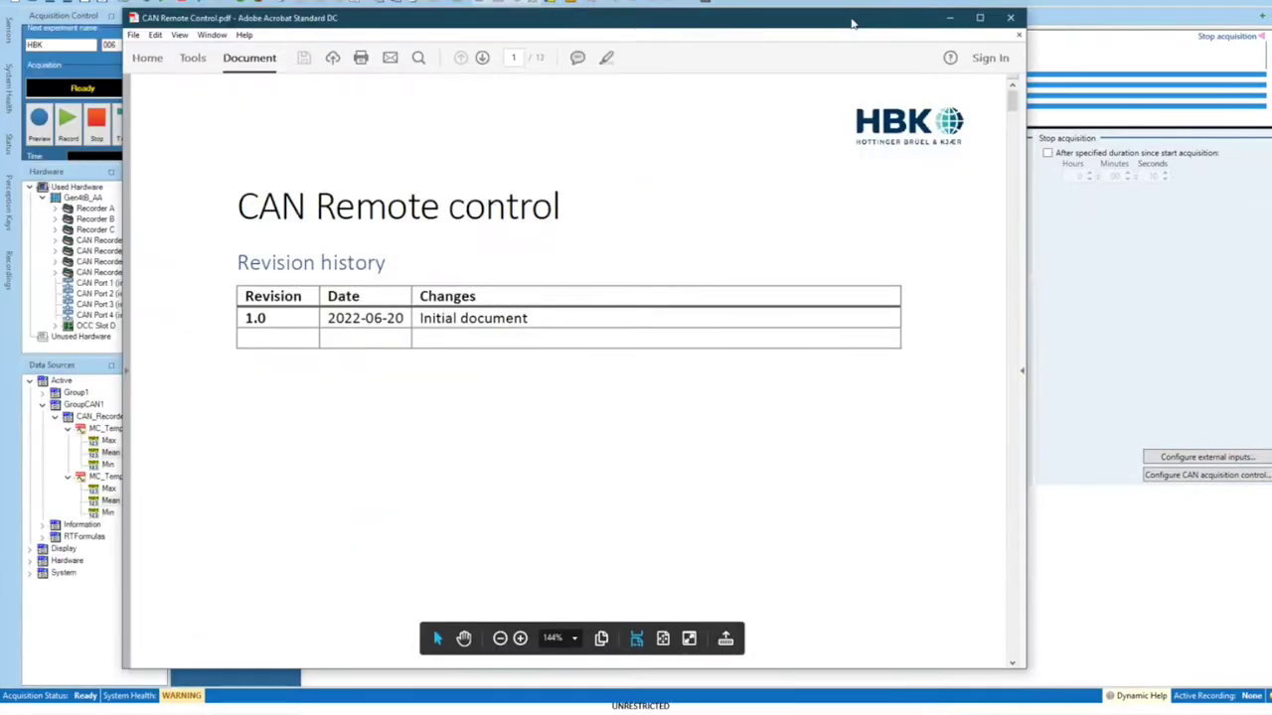
{"action": "scroll", "coordinate": [835, 288], "scroll_direction": "down", "scroll_amount": 3}
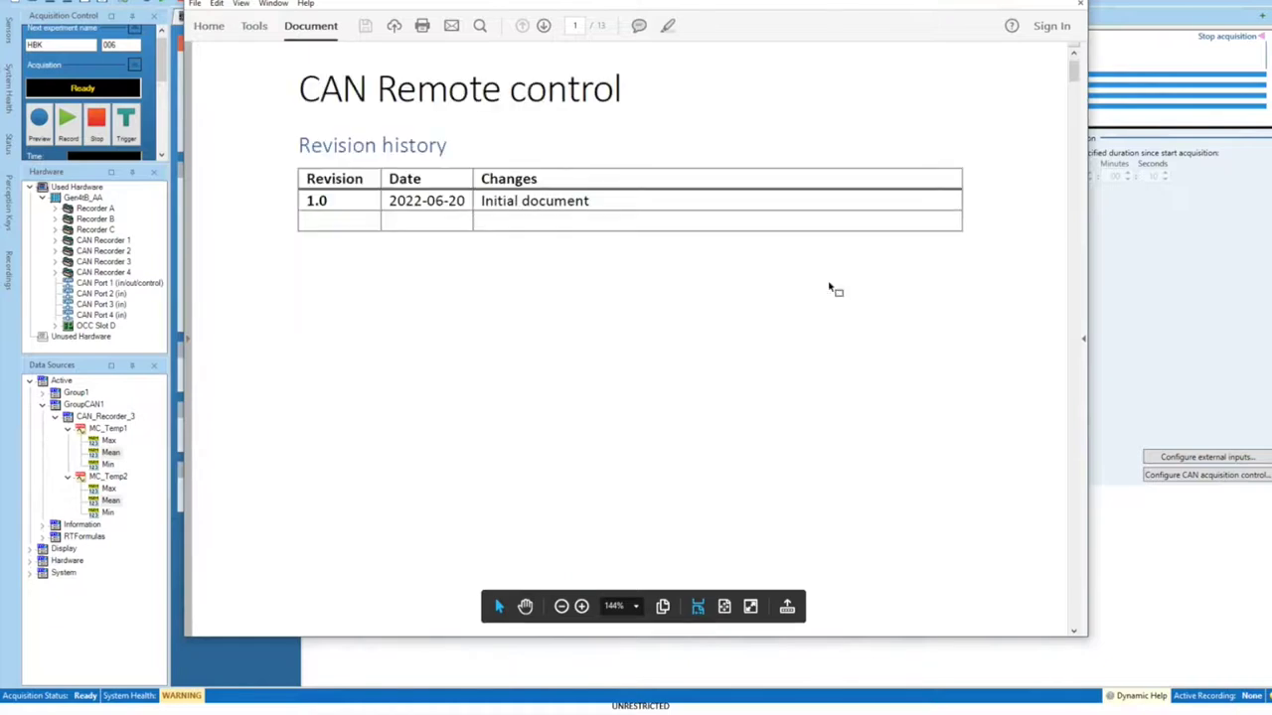
{"action": "scroll", "coordinate": [807, 298], "scroll_direction": "down", "scroll_amount": 5}
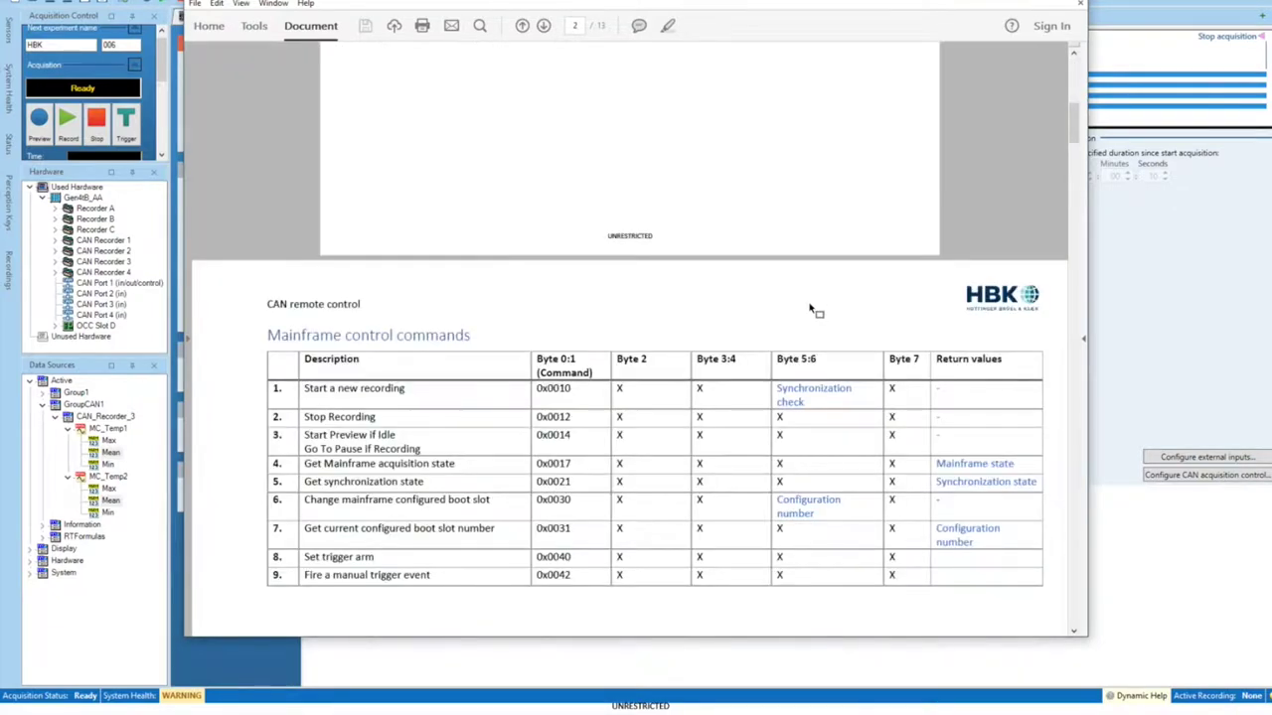
{"action": "scroll", "coordinate": [809, 308], "scroll_direction": "down", "scroll_amount": 2}
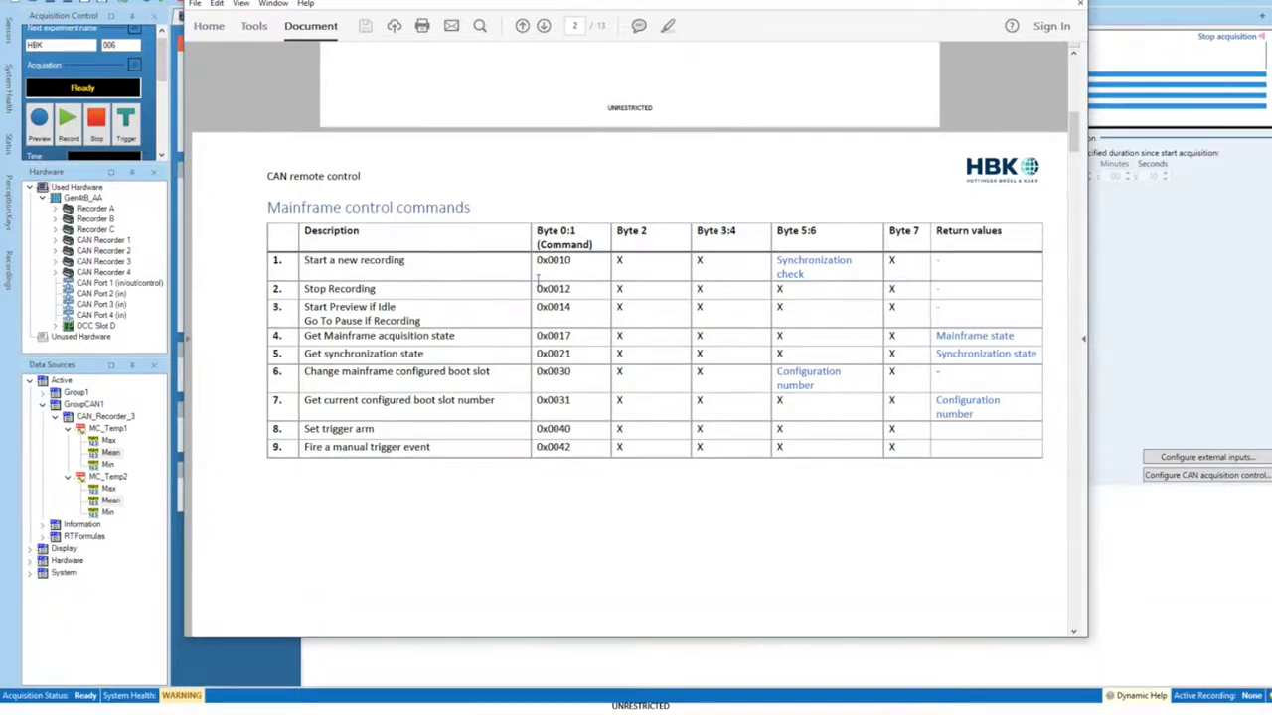
Step: Jump to the Synchronization check definitions, read through return codes and Examples, then close the guide
{"action": "left_click", "coordinate": [825, 267]}
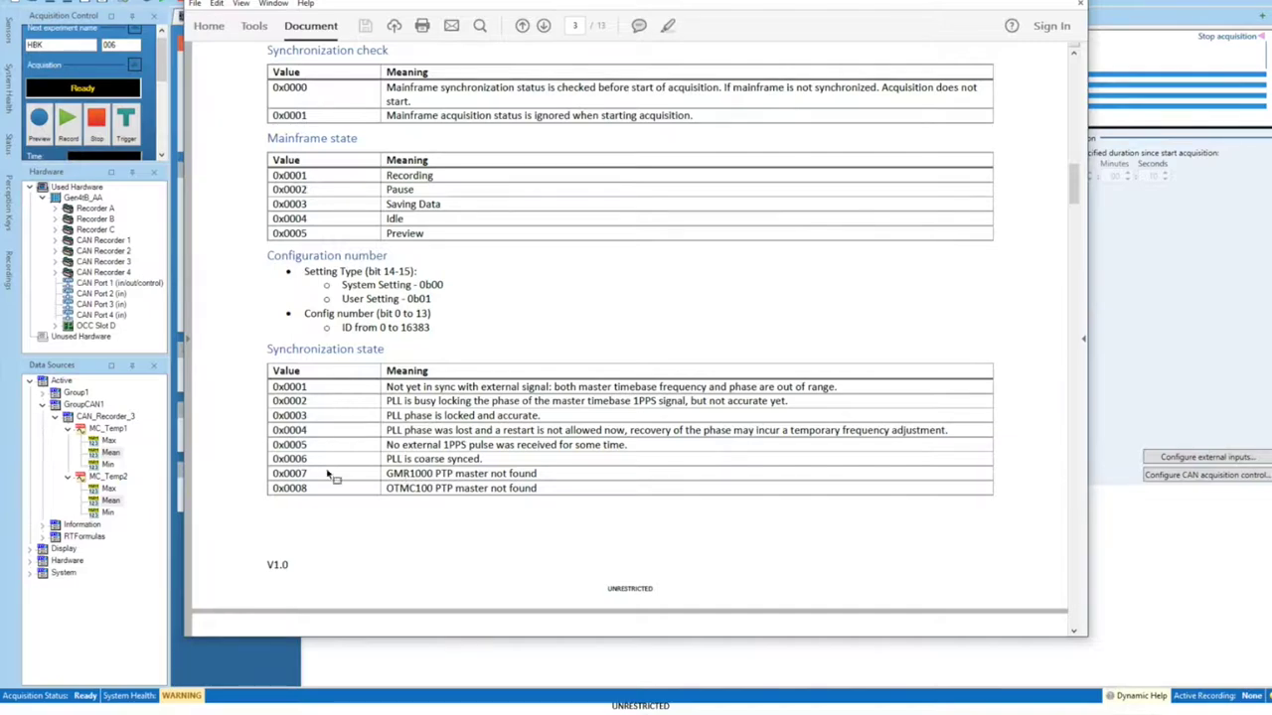
{"action": "scroll", "coordinate": [602, 328], "scroll_direction": "down", "scroll_amount": 5}
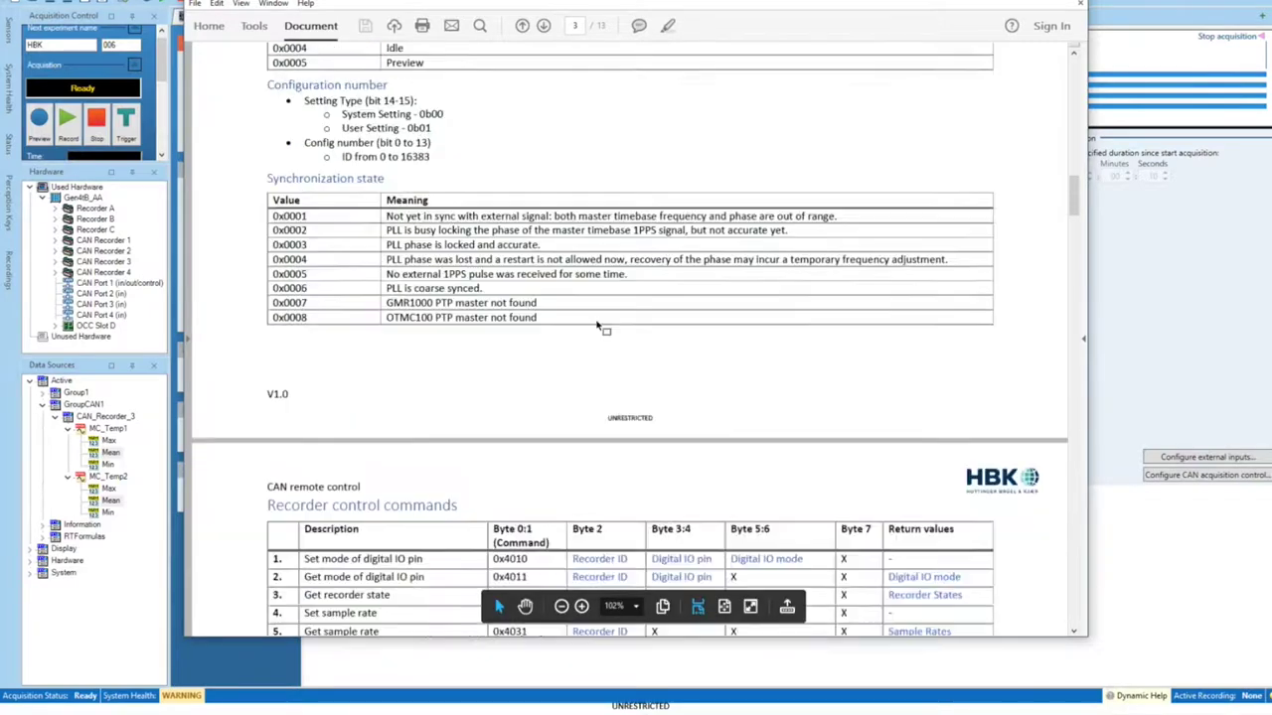
{"action": "scroll", "coordinate": [599, 350], "scroll_direction": "down", "scroll_amount": 7}
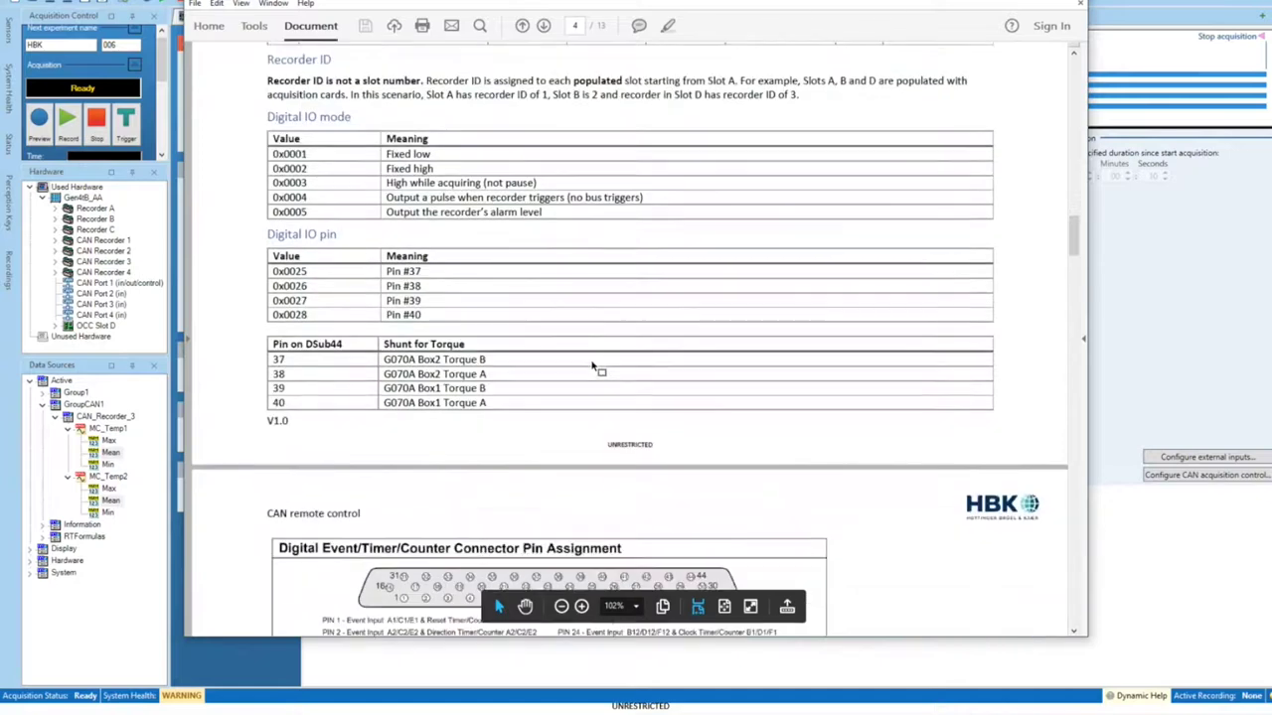
{"action": "scroll", "coordinate": [593, 363], "scroll_direction": "up", "scroll_amount": 6}
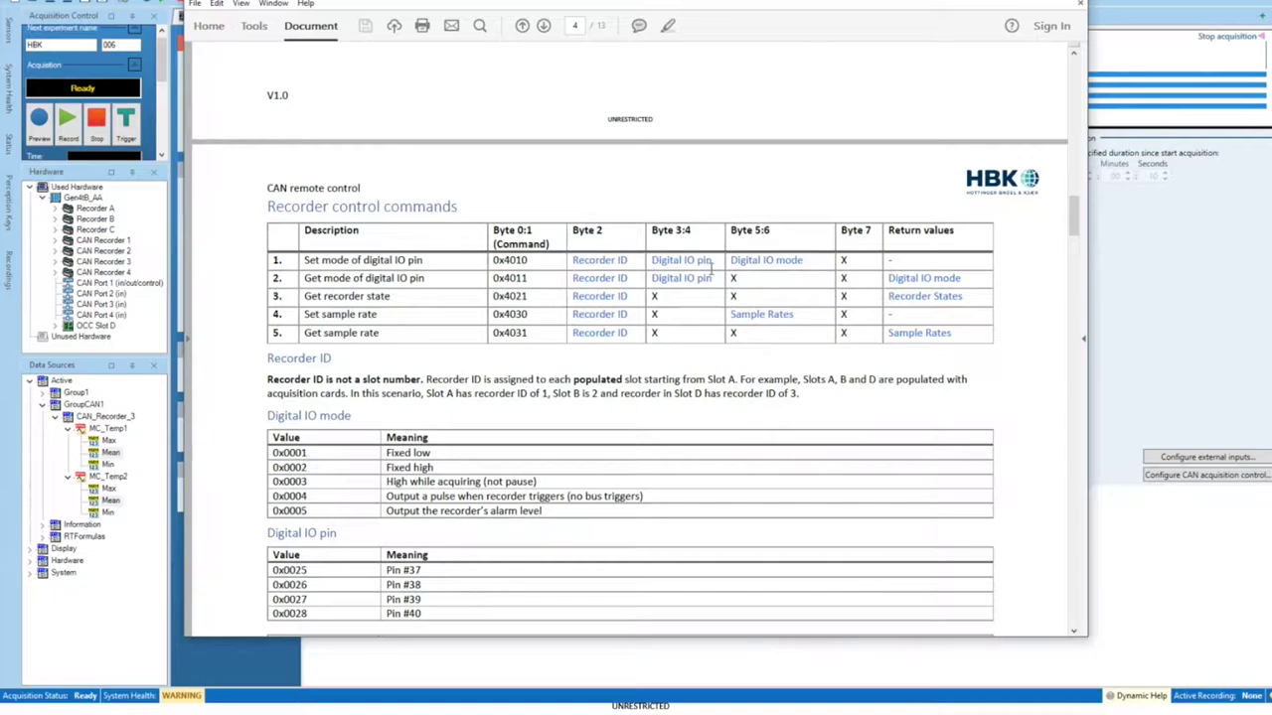
{"action": "scroll", "coordinate": [641, 391], "scroll_direction": "down", "scroll_amount": 2}
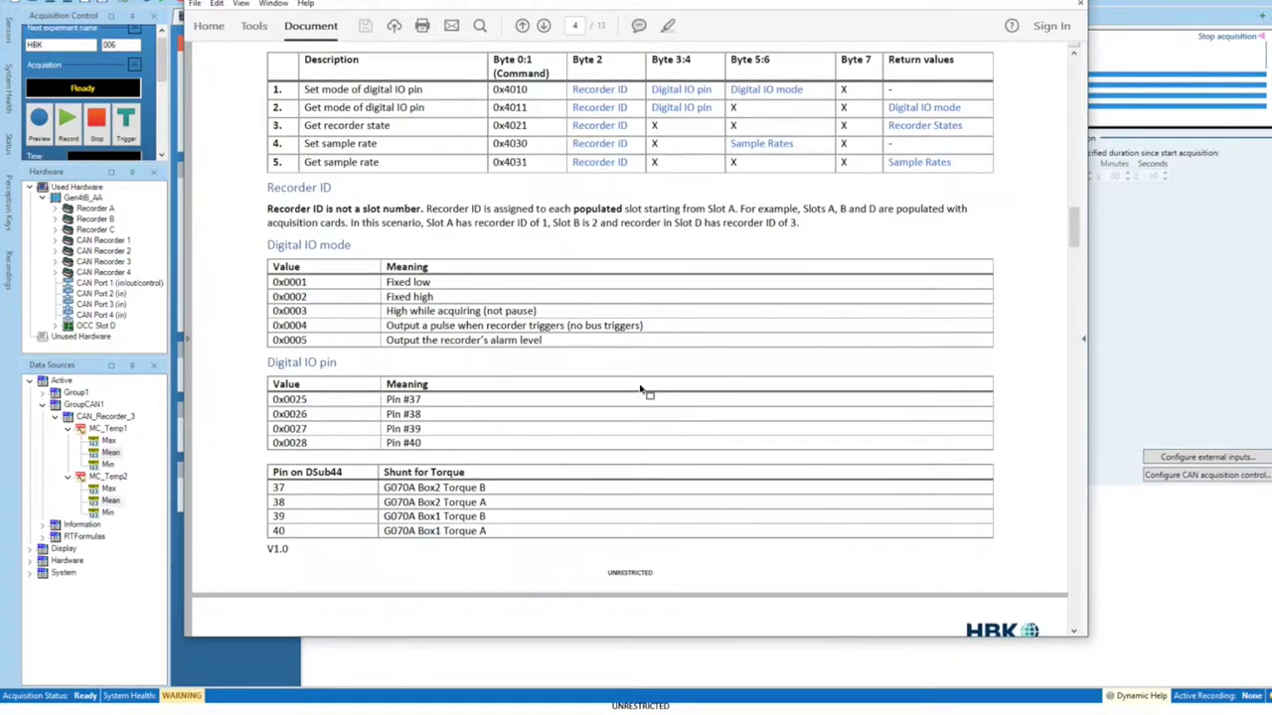
{"action": "scroll", "coordinate": [641, 390], "scroll_direction": "down", "scroll_amount": 10}
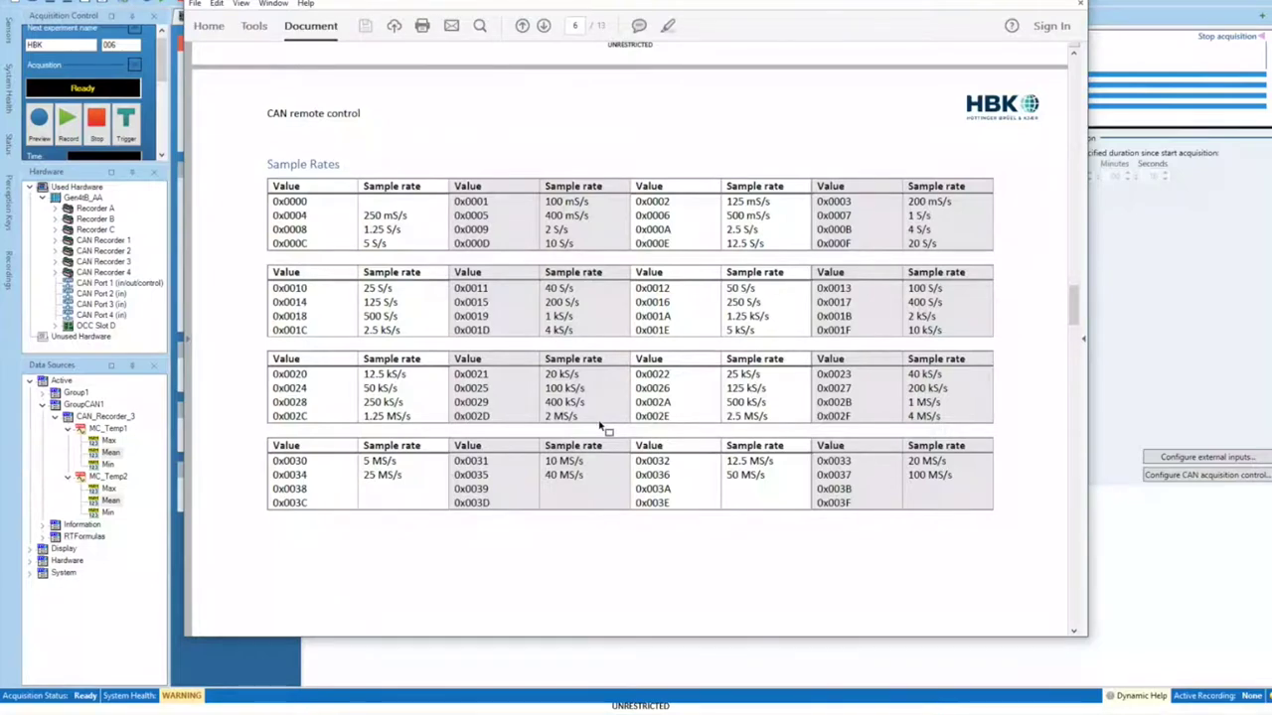
{"action": "scroll", "coordinate": [600, 425], "scroll_direction": "down", "scroll_amount": 10}
{"action": "scroll", "coordinate": [601, 425], "scroll_direction": "down", "scroll_amount": 10}
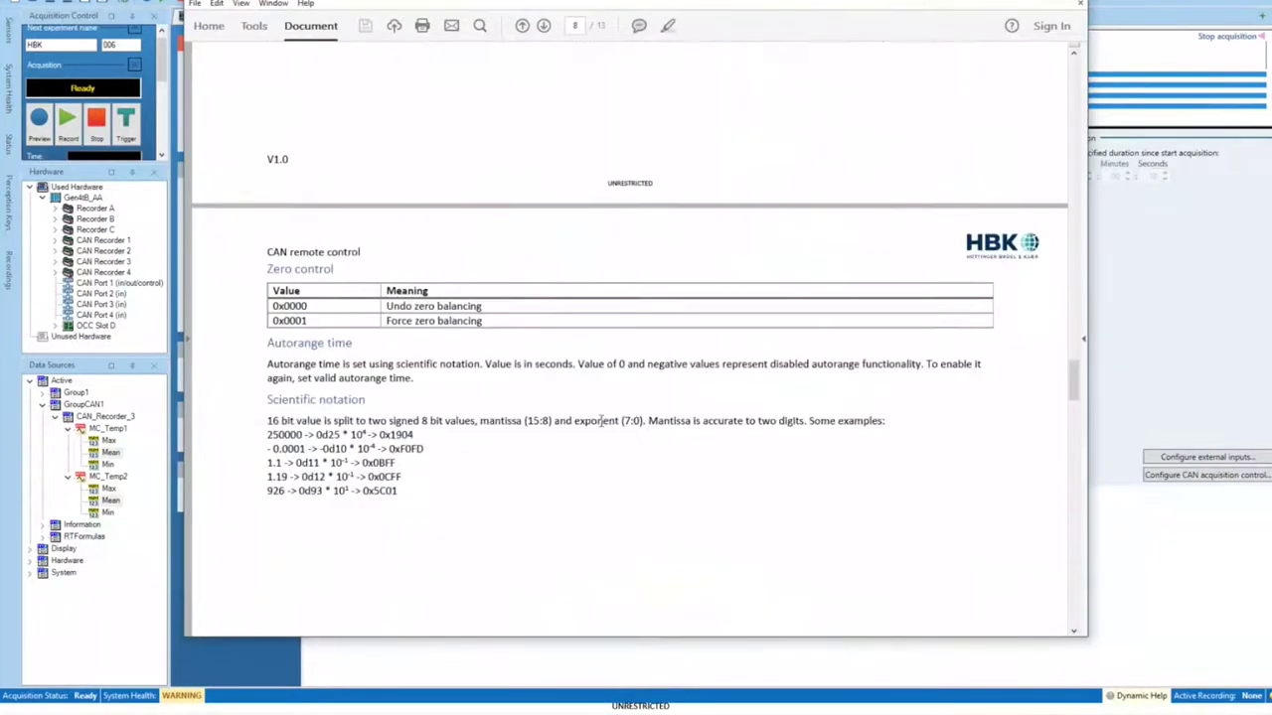
{"action": "scroll", "coordinate": [602, 426], "scroll_direction": "down", "scroll_amount": 8}
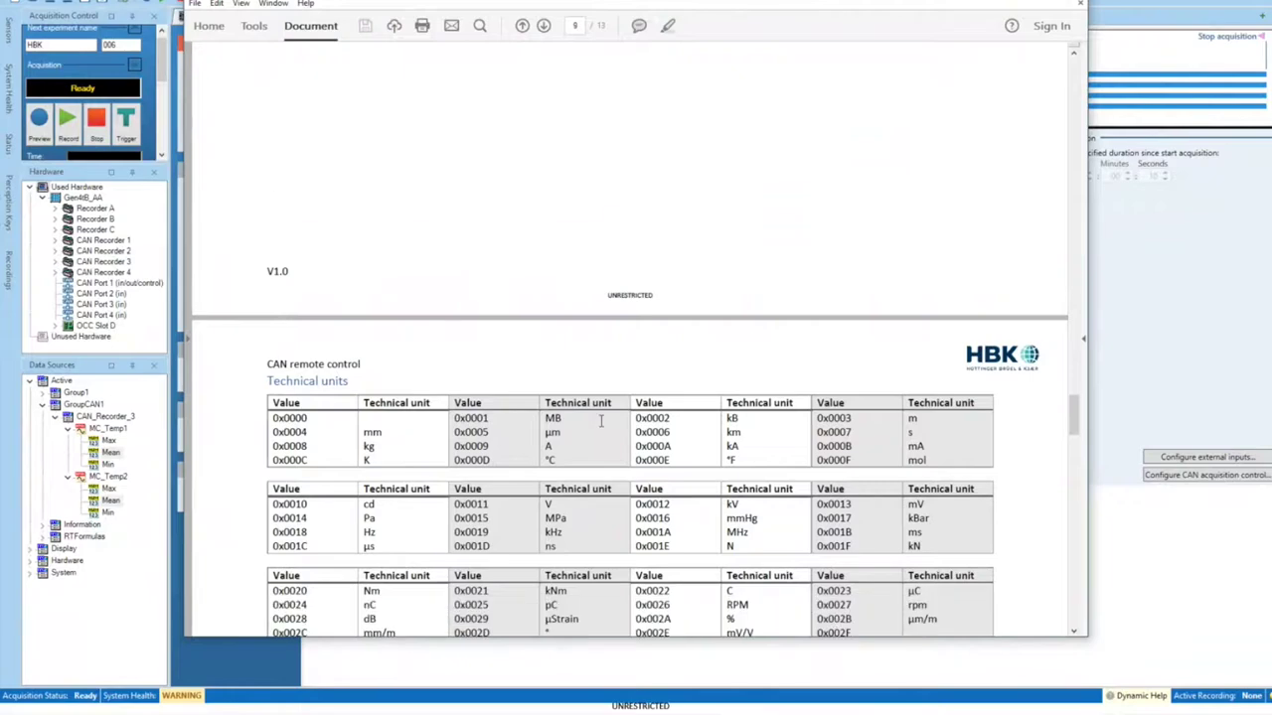
{"action": "scroll", "coordinate": [603, 425], "scroll_direction": "down", "scroll_amount": 20}
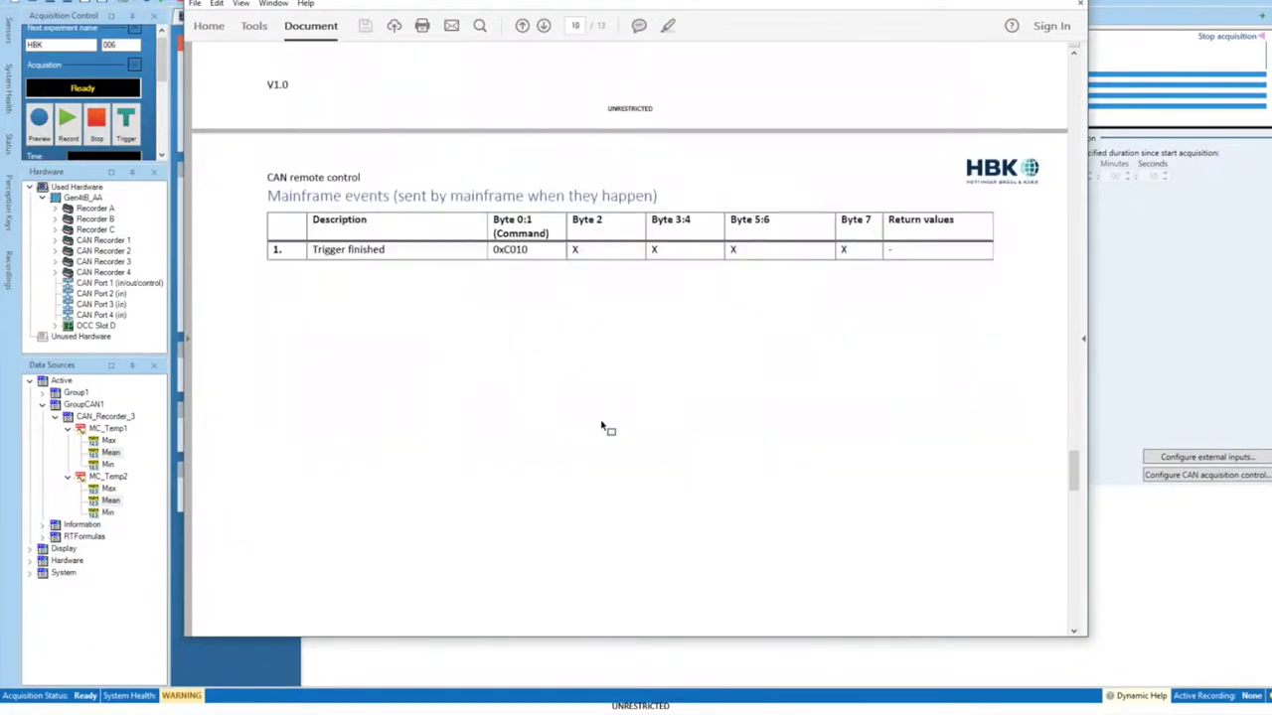
{"action": "scroll", "coordinate": [601, 422], "scroll_direction": "down", "scroll_amount": 5}
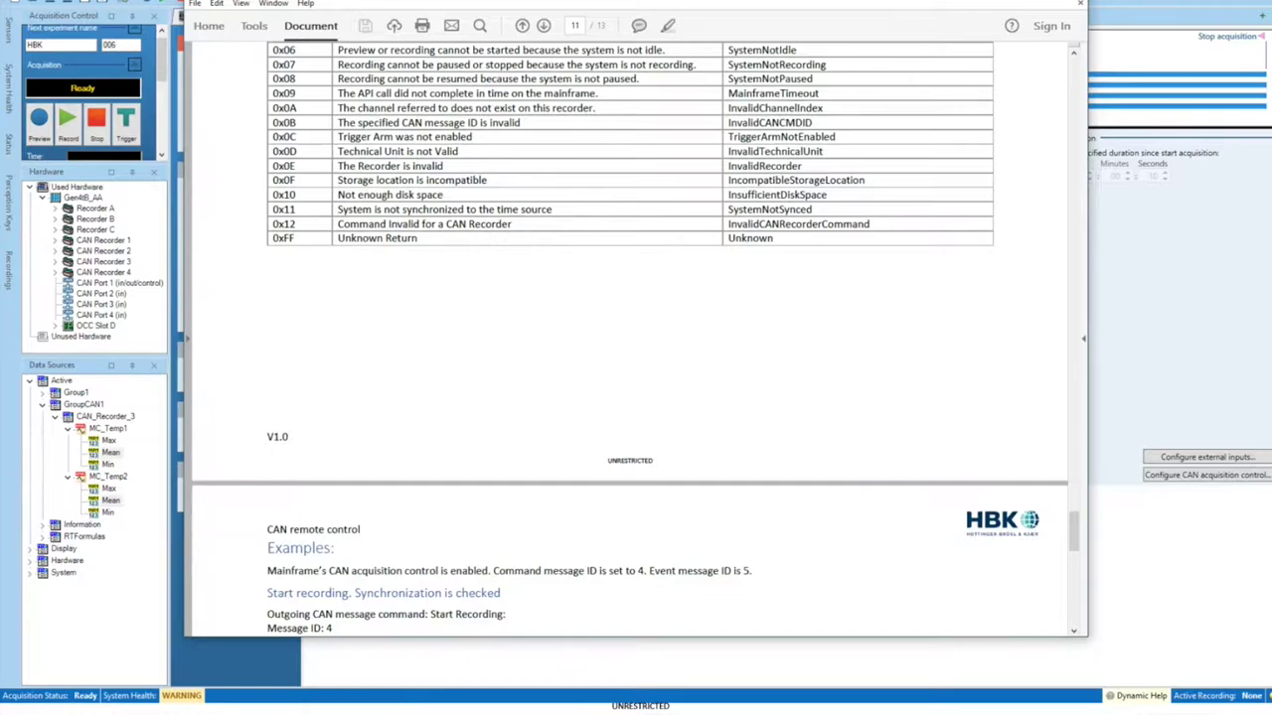
{"action": "left_click", "coordinate": [1080, 3]}
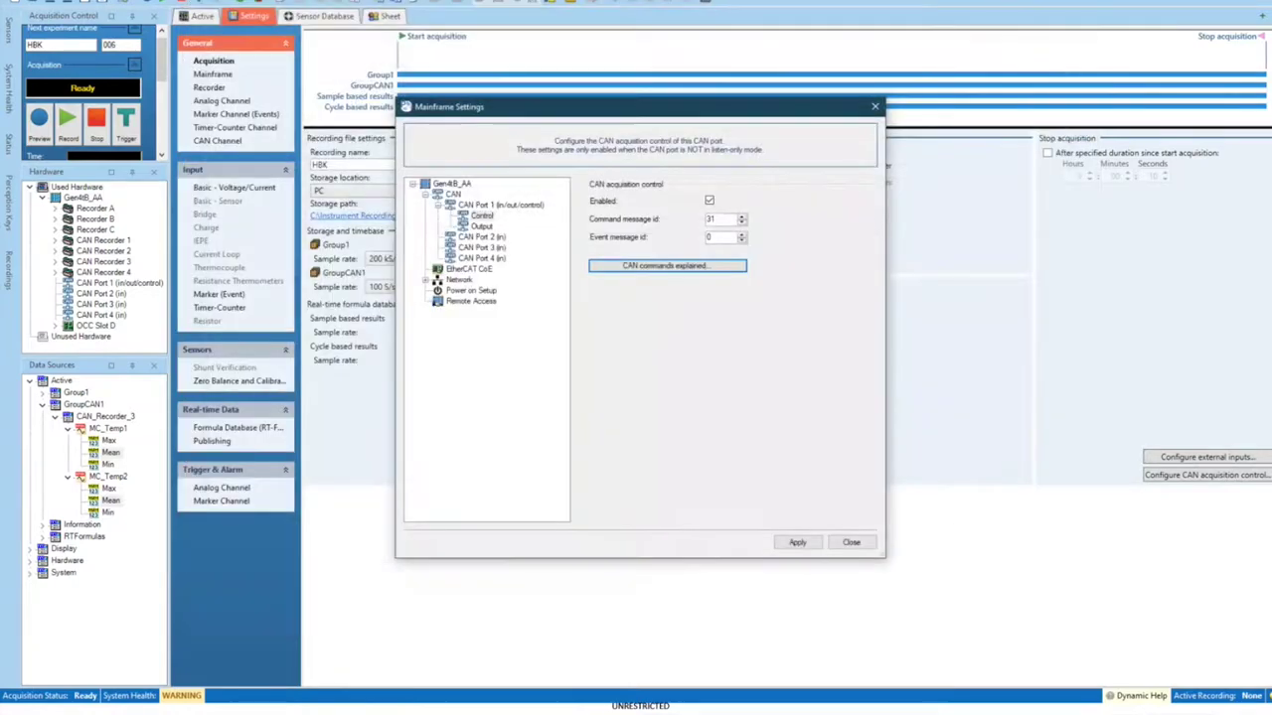
Step: Apply and close the CAN control settings, then switch to the remote desktop running the CAN demo
{"action": "left_click", "coordinate": [805, 546]}
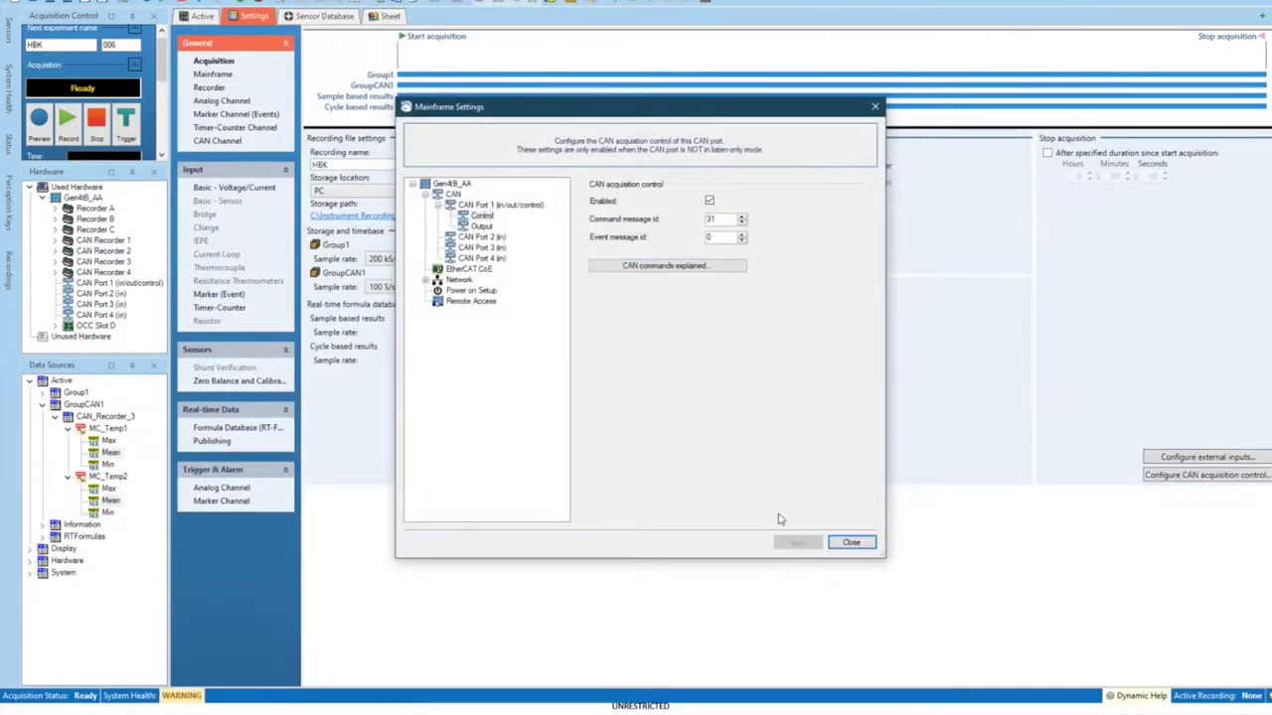
{"action": "left_click", "coordinate": [852, 543]}
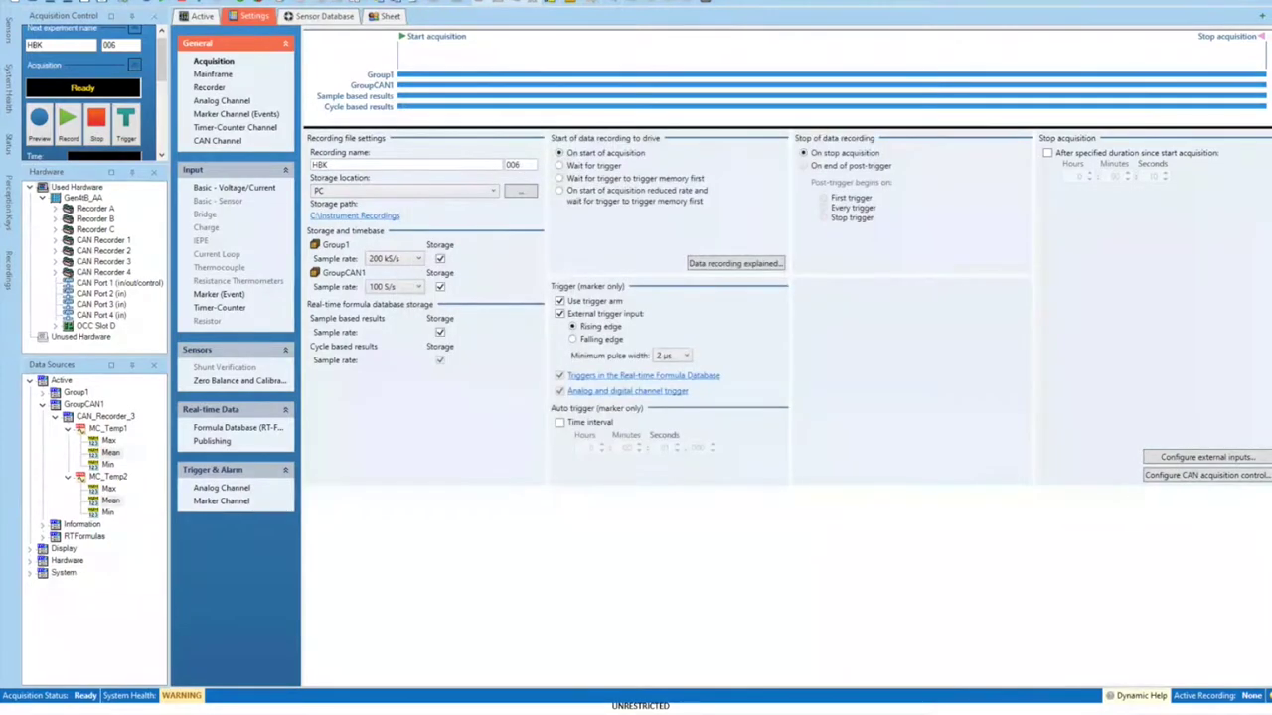
{"action": "key", "text": "alt+Tab"}
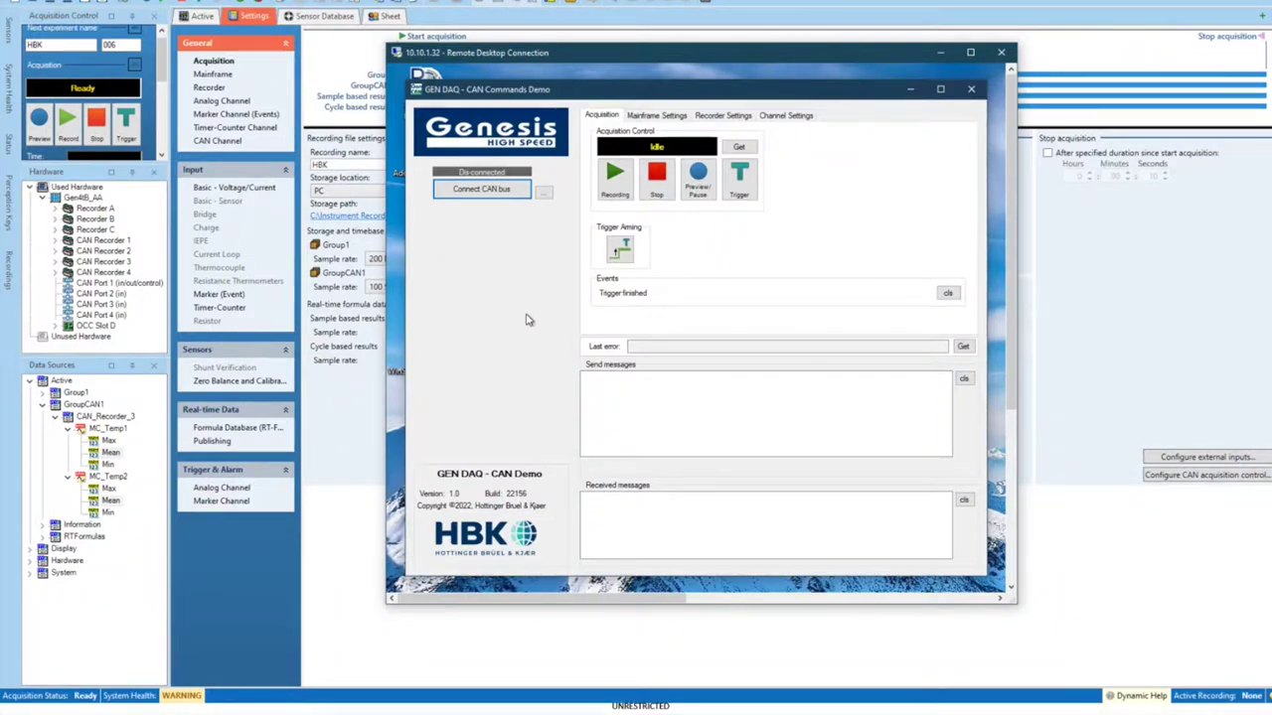
Step: Connect the demo tool to the CAN bus on USB1 at 500 kBit/s, command id 31, event id 0
{"action": "left_click", "coordinate": [545, 192]}
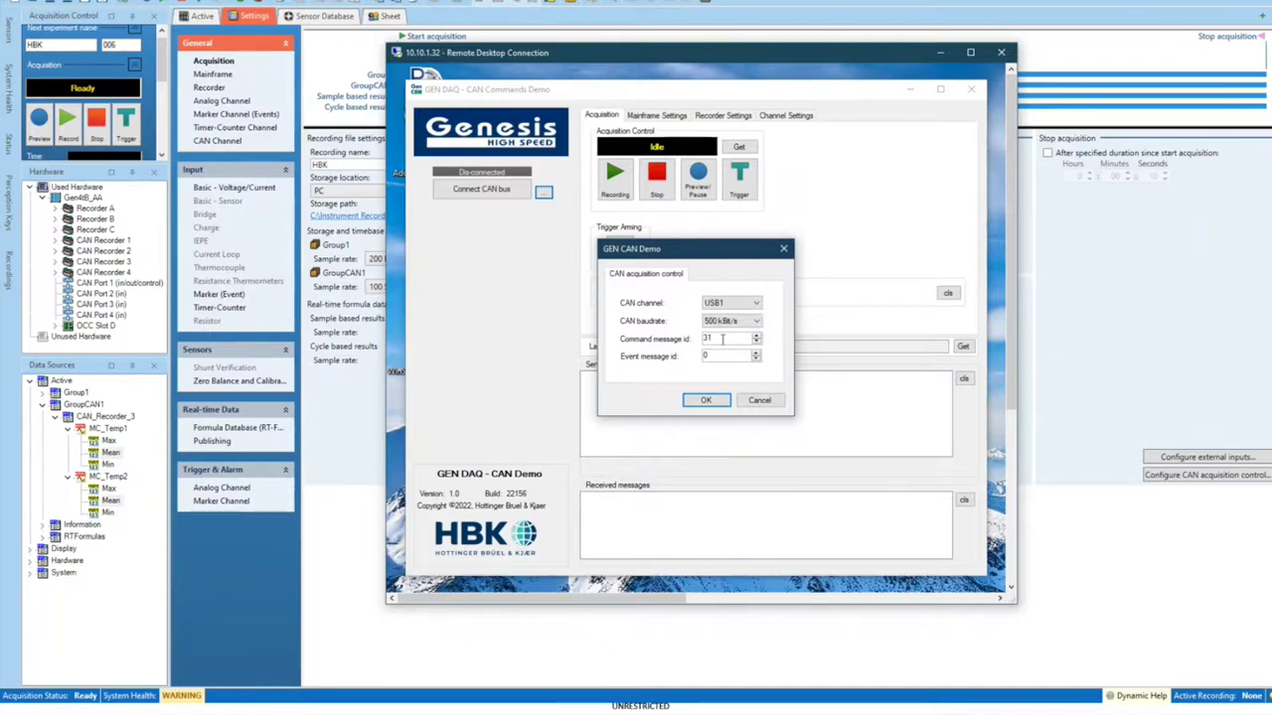
{"action": "left_click", "coordinate": [705, 401]}
{"action": "left_click", "coordinate": [481, 198]}
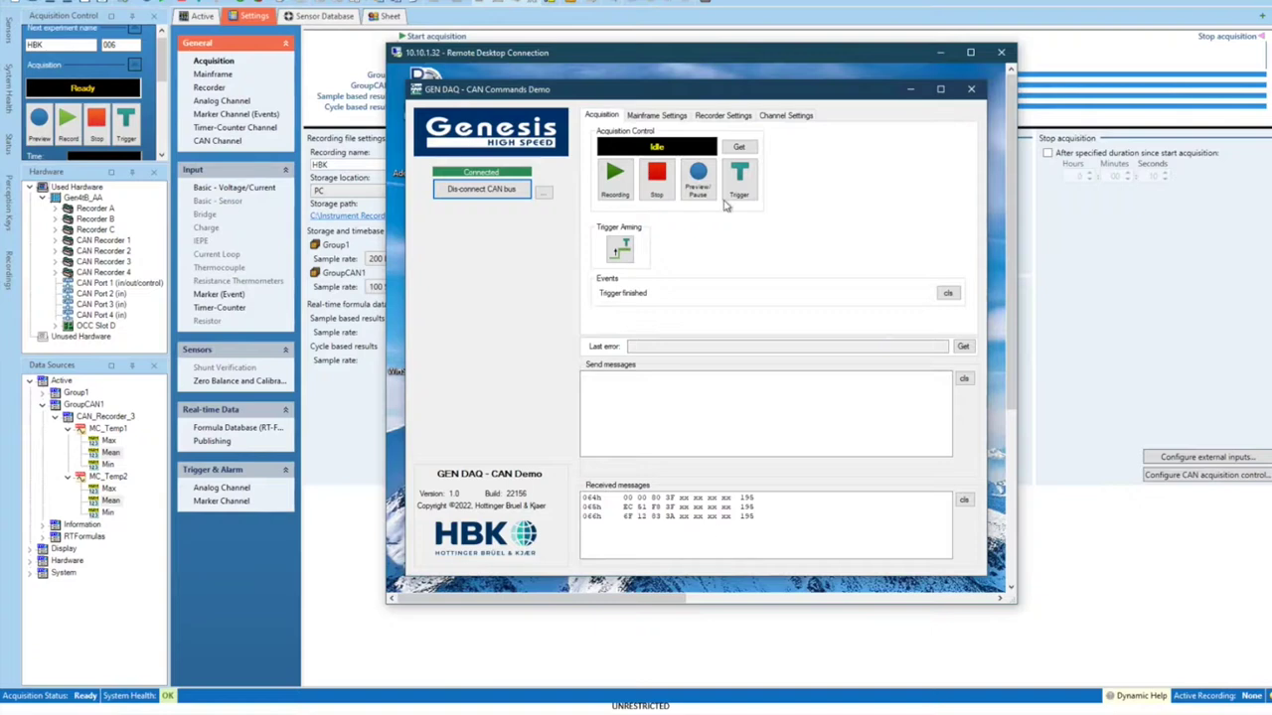
Step: Send Preview/Pause then Stop over CAN twice, cycling the mainframe preview on and off
{"action": "left_click", "coordinate": [700, 181]}
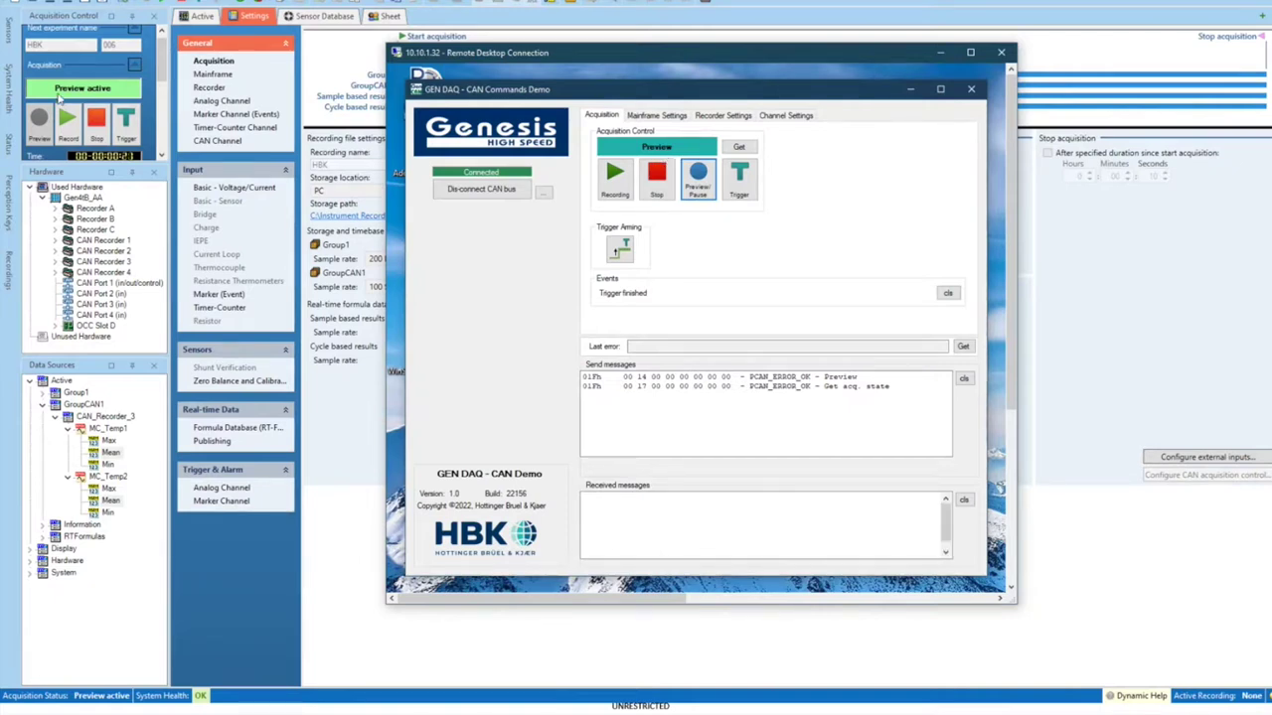
{"action": "left_click", "coordinate": [658, 186]}
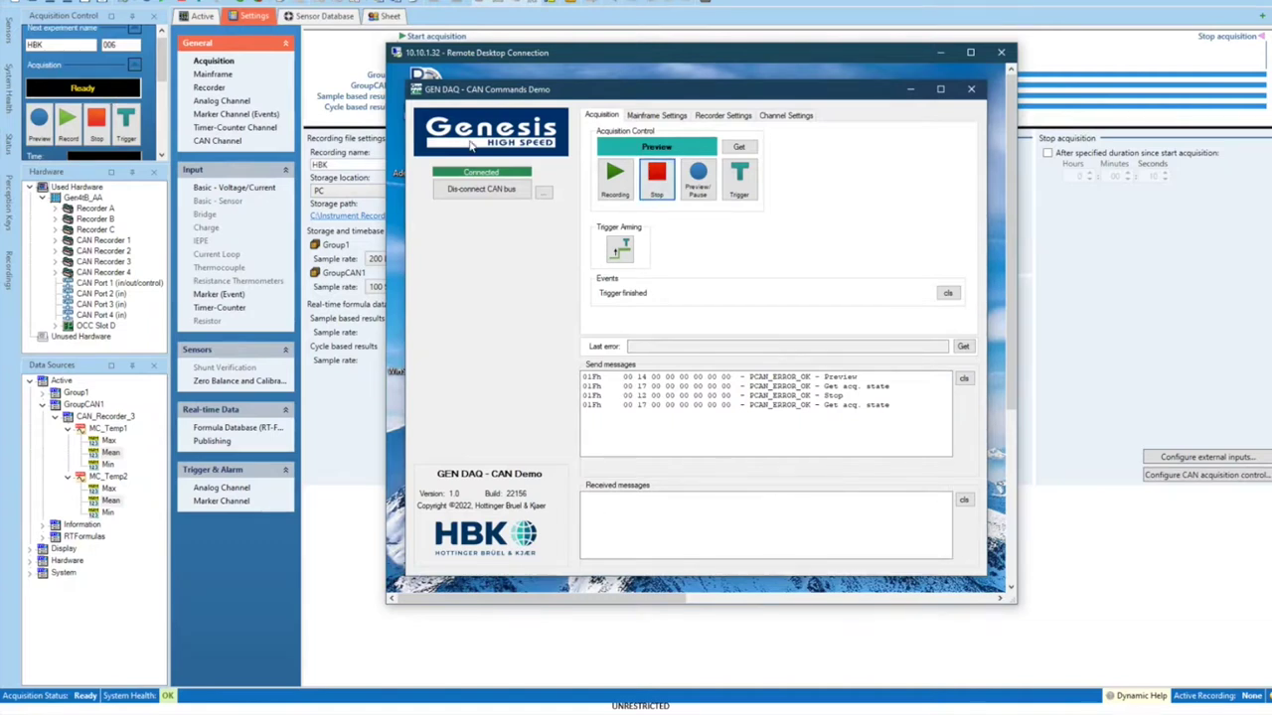
{"action": "left_click", "coordinate": [700, 184]}
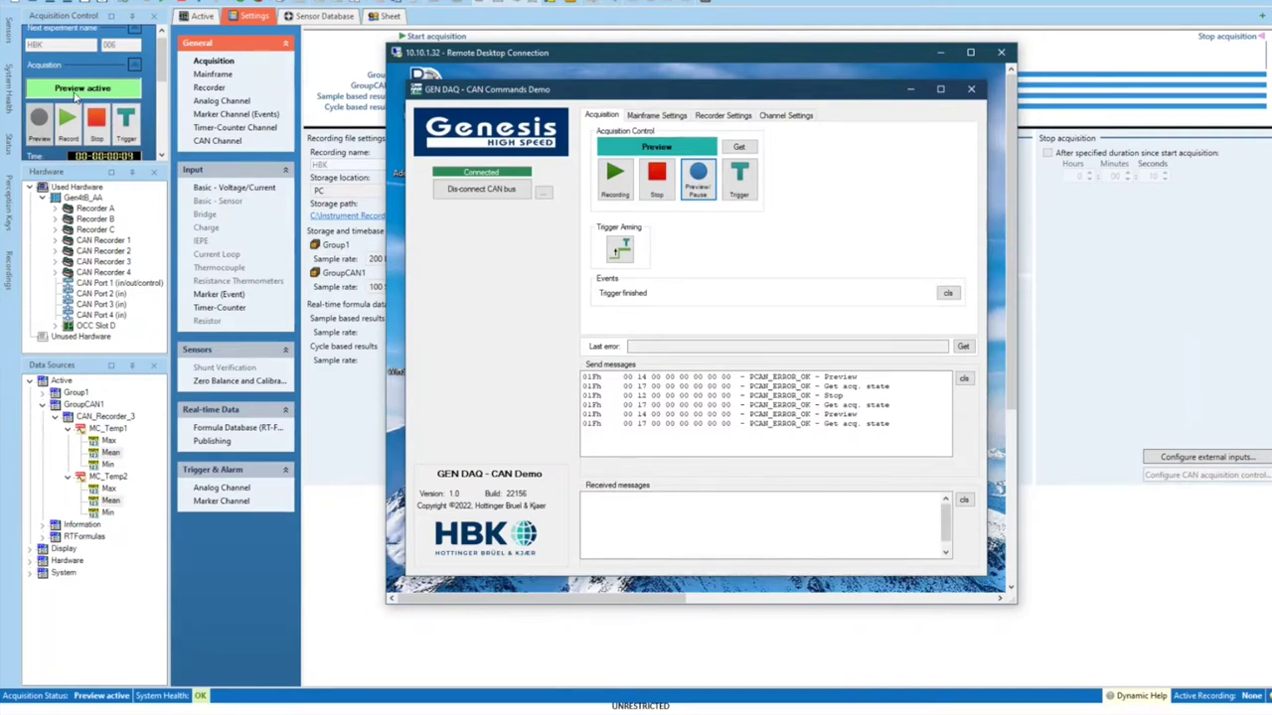
{"action": "left_click", "coordinate": [654, 175]}
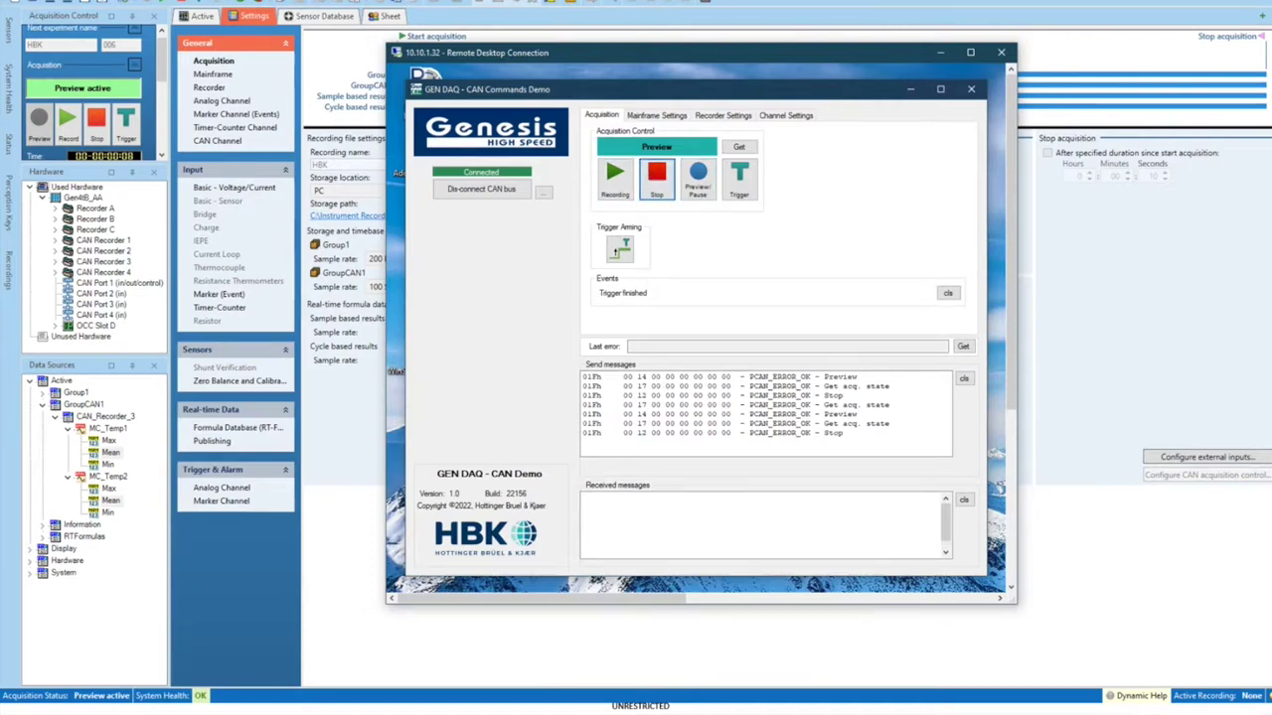